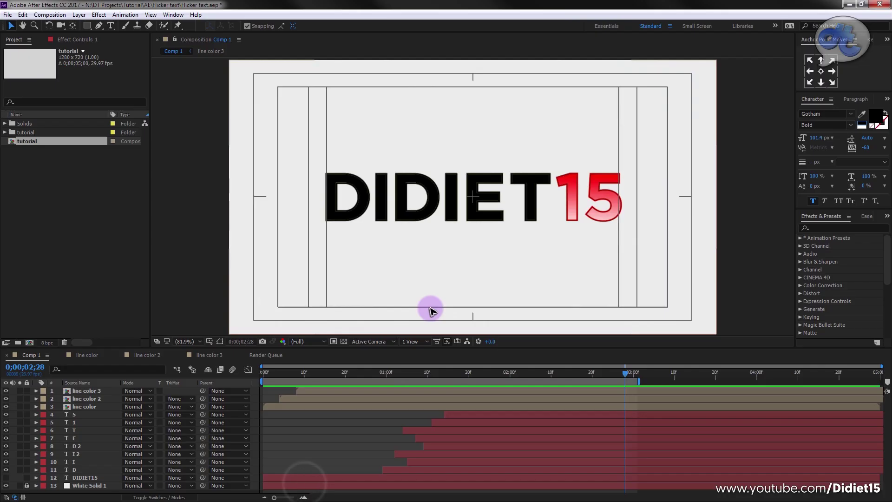
Open After Effects from the taskbar and play the finished DIDIET15 flicker-text preview in Comp 1
click(422, 370)
click(325, 372)
key(space)
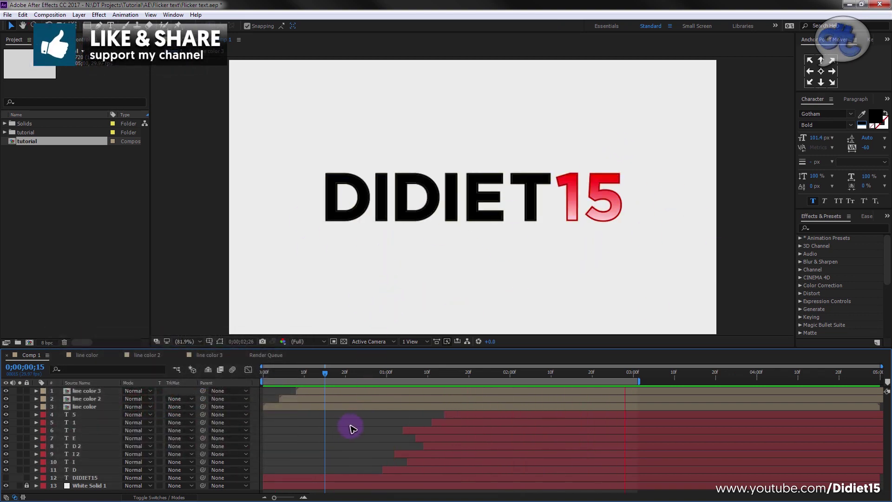
Stop the preview and create a 5-second HDV/HDTV 720 29.97 composition named 'tutorial'
key(apostrophe)
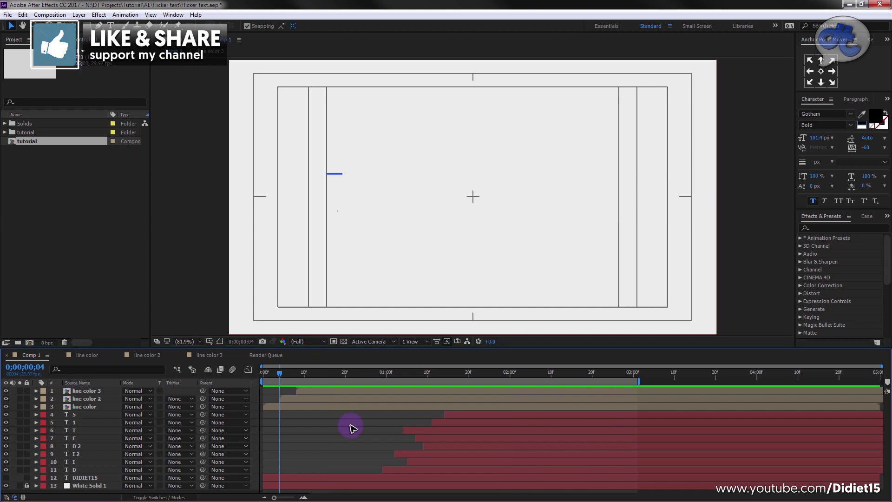
key(ctrl+n)
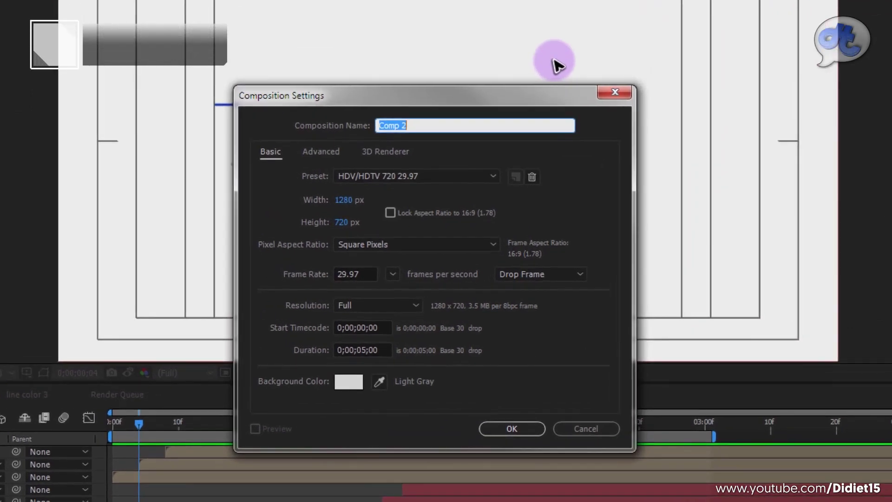
text(tutorial)
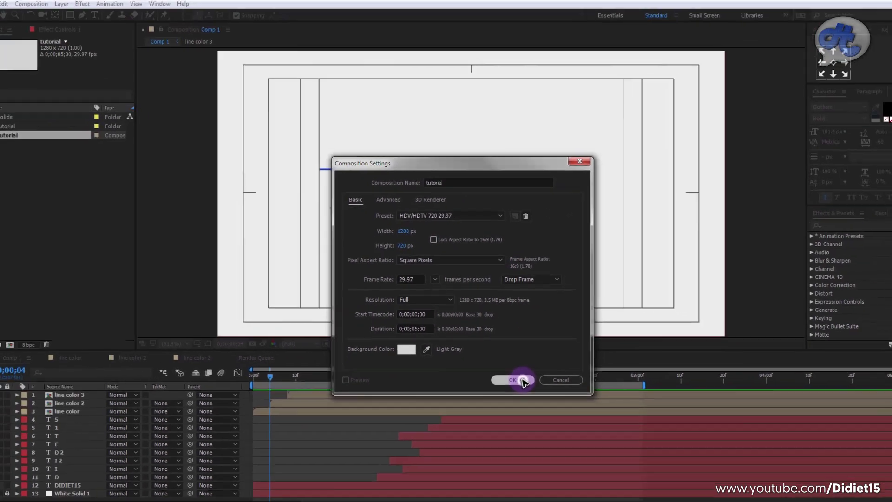
click(509, 428)
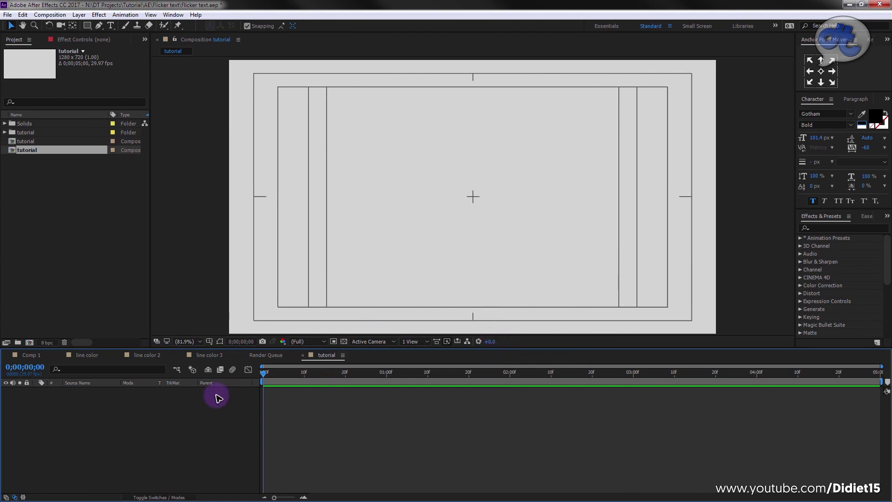
Add a new full-frame solid layer coloured light grey
right_click(206, 410)
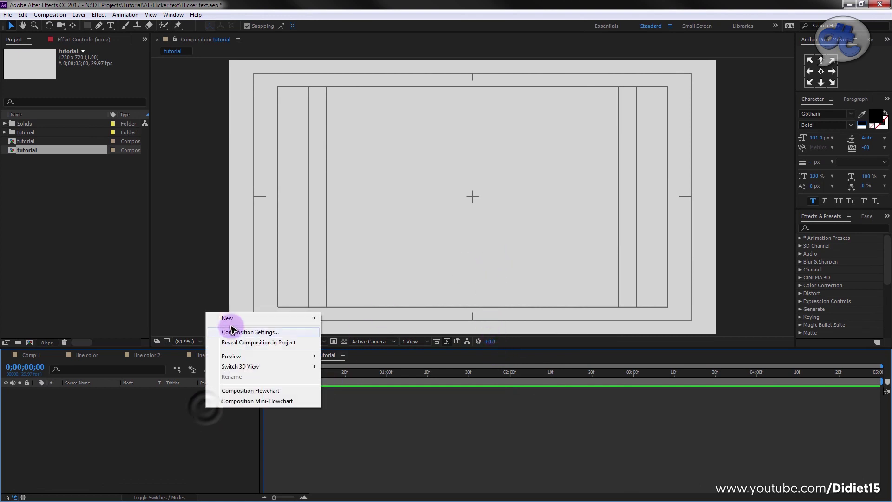
mouse_move(278, 318)
click(371, 342)
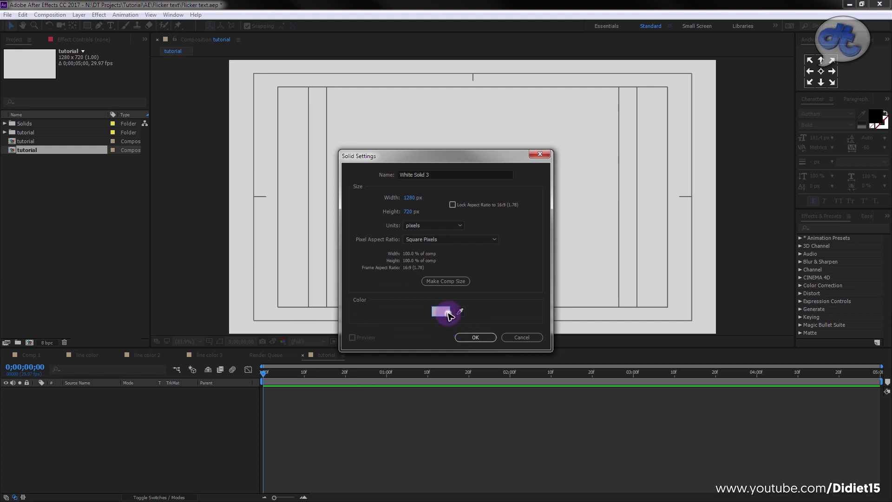
click(449, 315)
click(156, 166)
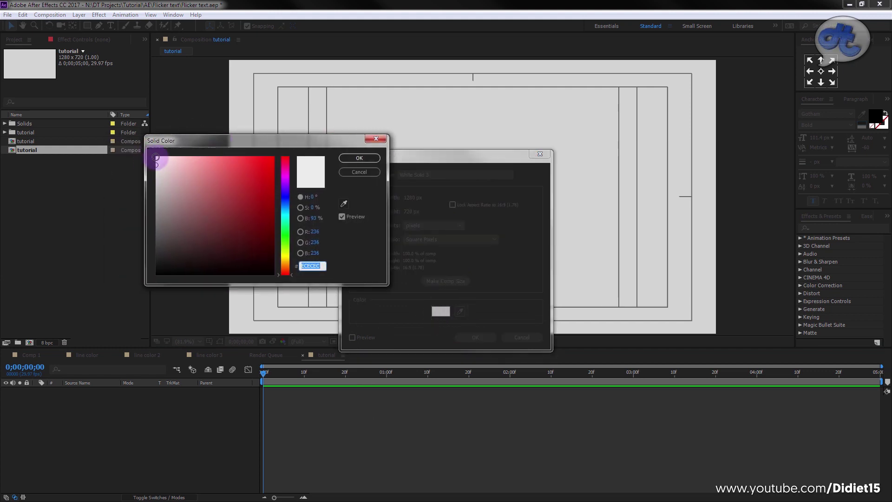
click(349, 158)
click(475, 336)
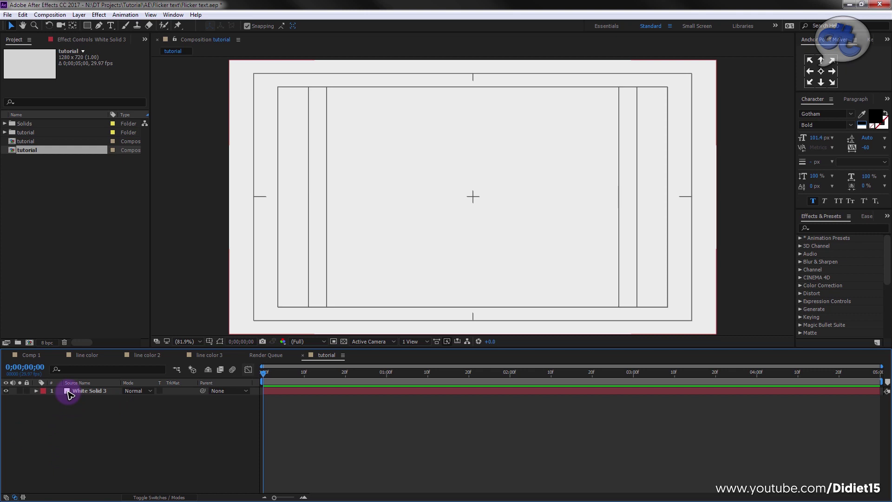
Change White Solid 3's colour in its Solid Settings to near-white RGB 232, 232, 232
click(85, 425)
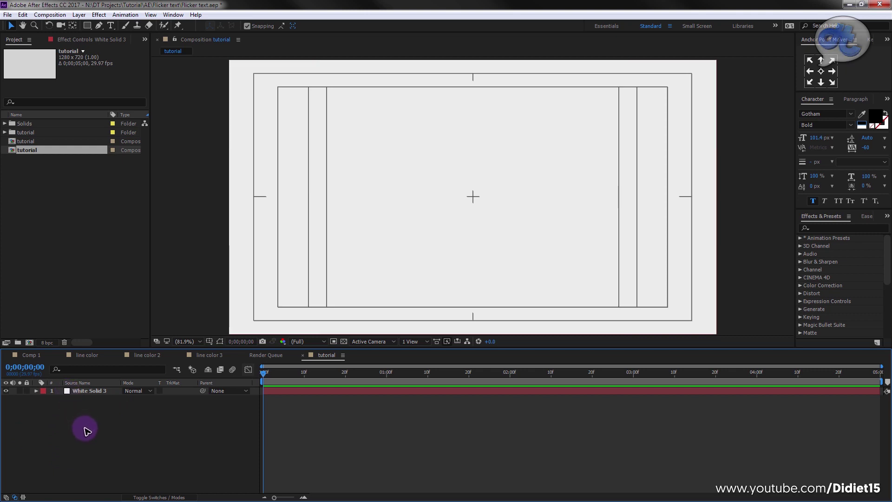
click(91, 391)
key(ctrl+shift+y)
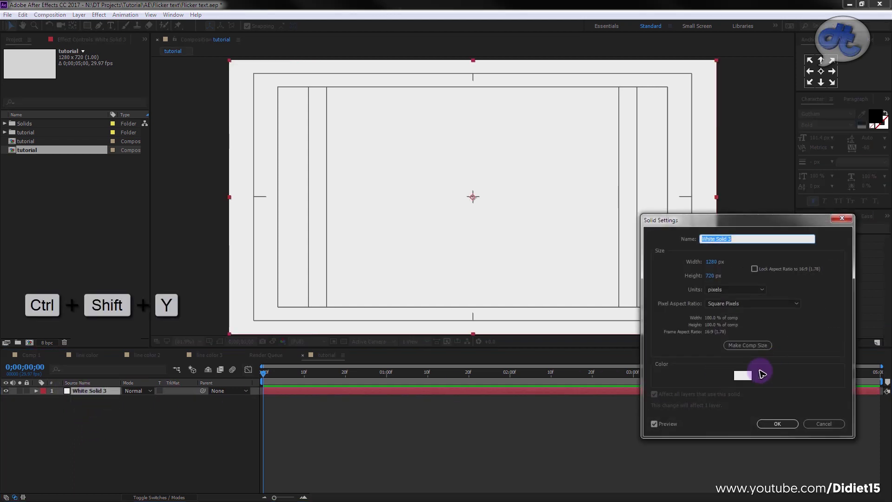
click(742, 375)
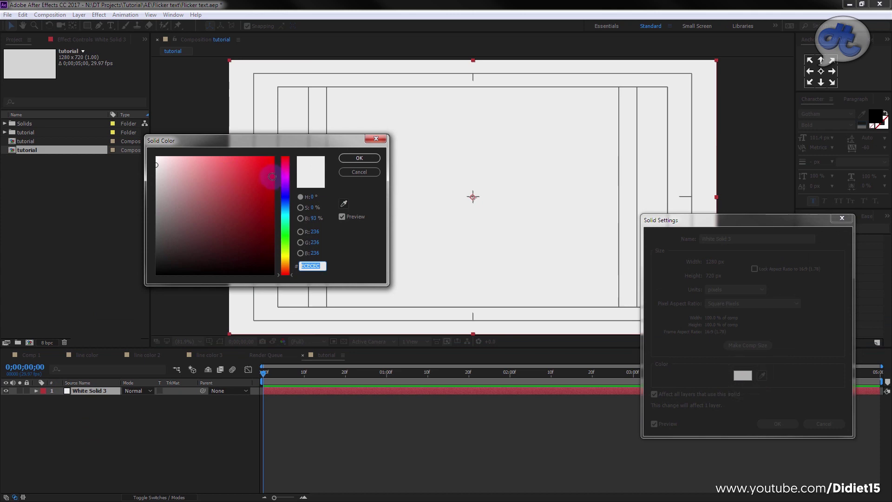
click(268, 178)
click(356, 159)
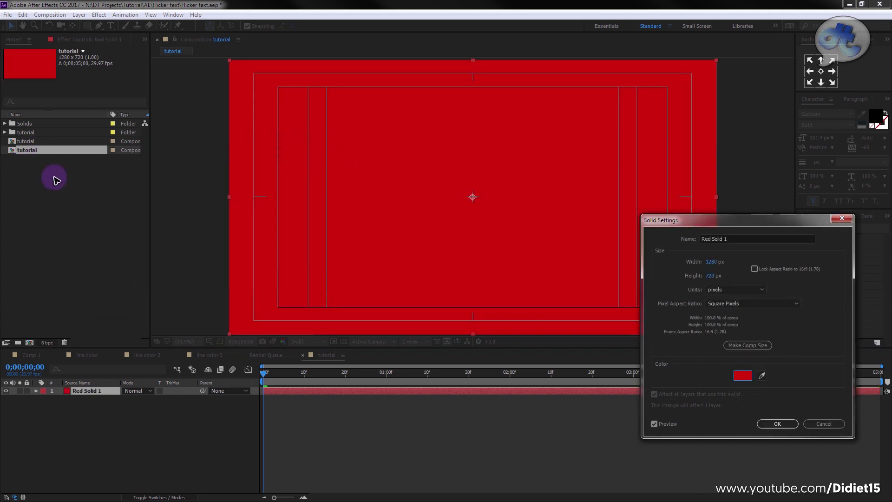
click(743, 375)
drag(257, 192, 130, 170)
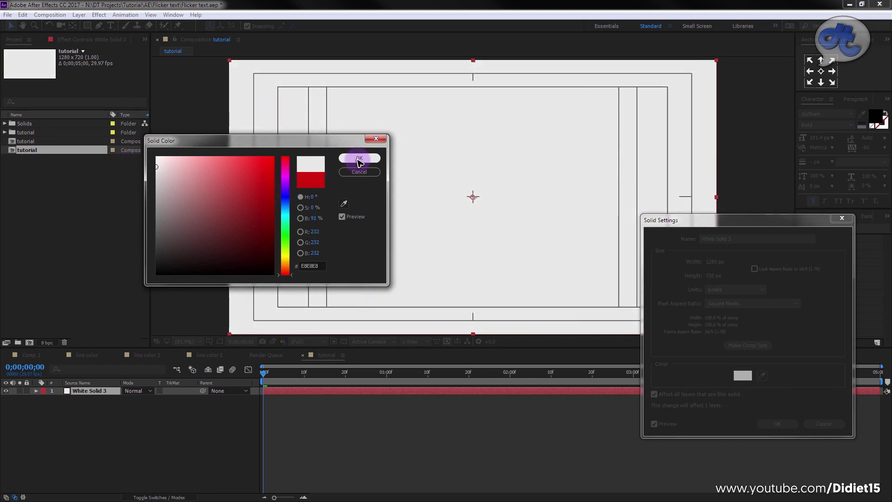
click(359, 159)
click(842, 428)
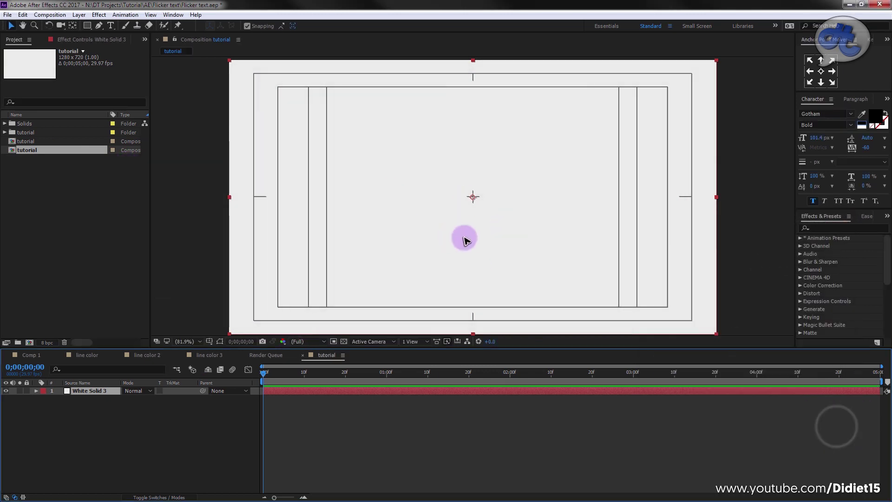
click(148, 420)
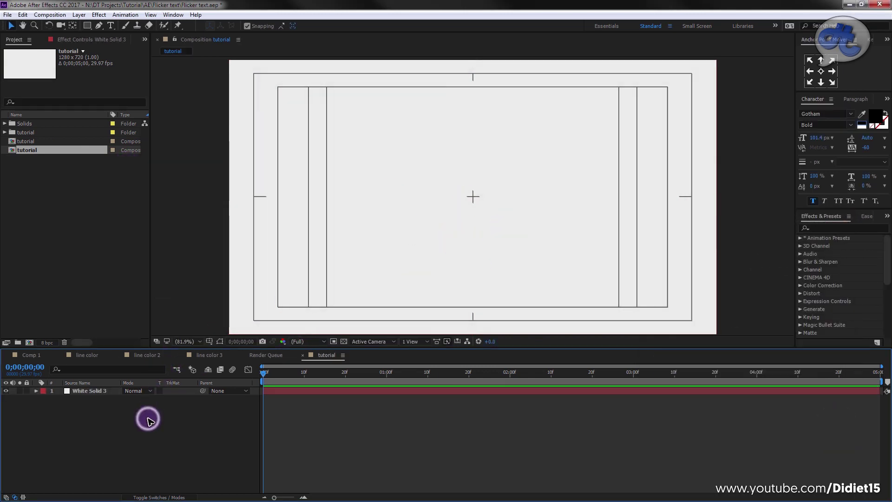
Create a new text layer in Gotham Bold reading DIDIET15
right_click(103, 424)
mouse_move(158, 335)
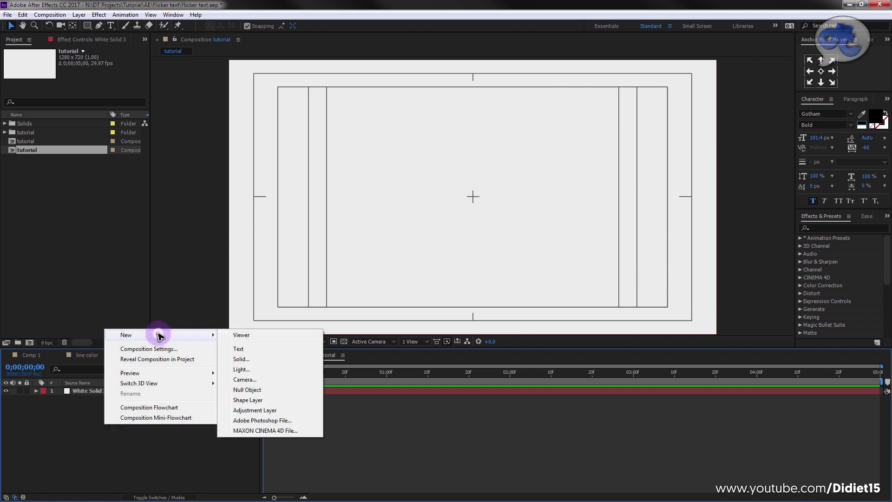
click(238, 348)
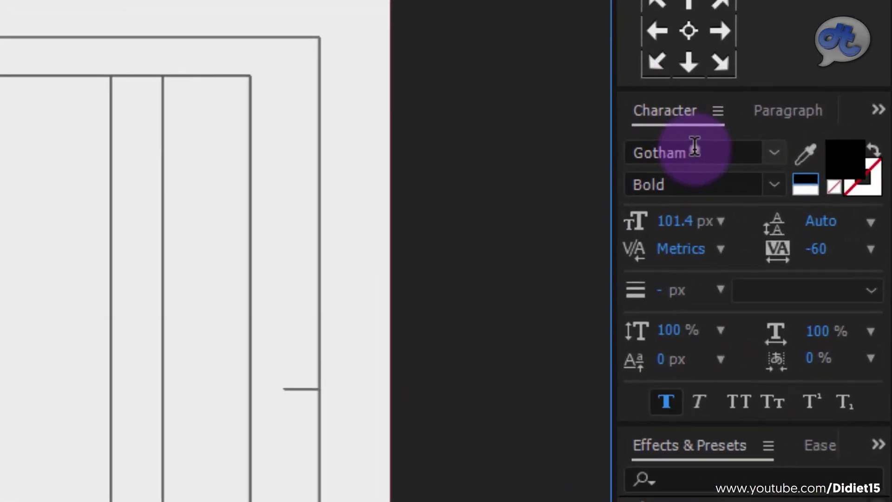
click(822, 113)
click(669, 187)
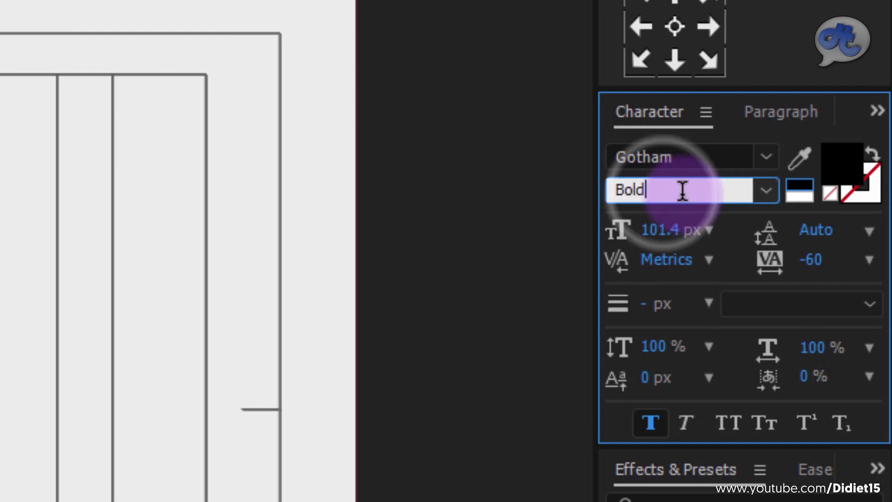
click(692, 176)
click(683, 192)
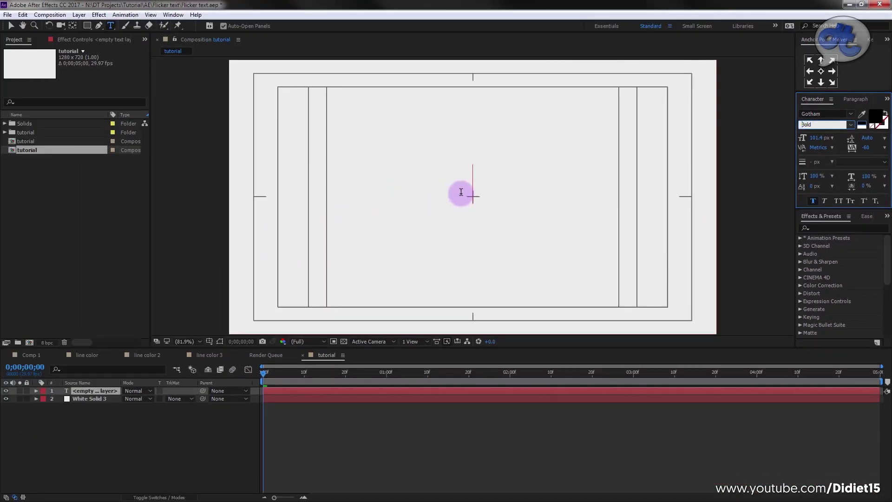
click(460, 192)
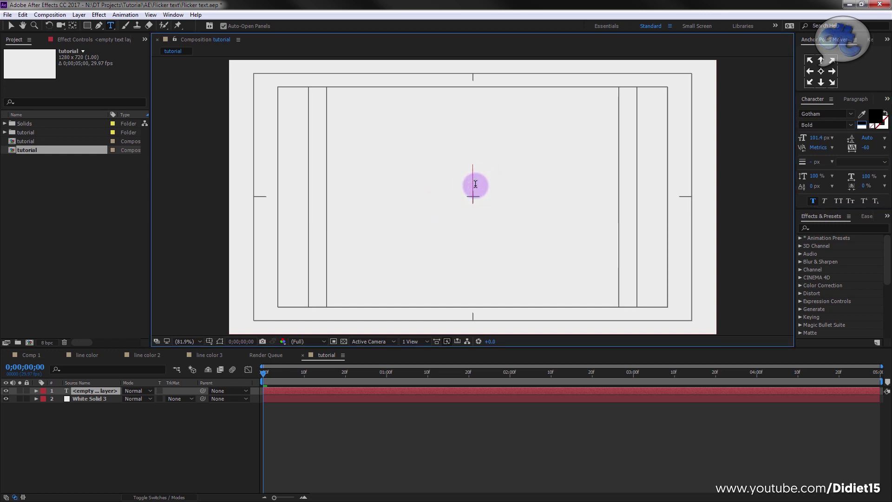
text(IDIET)
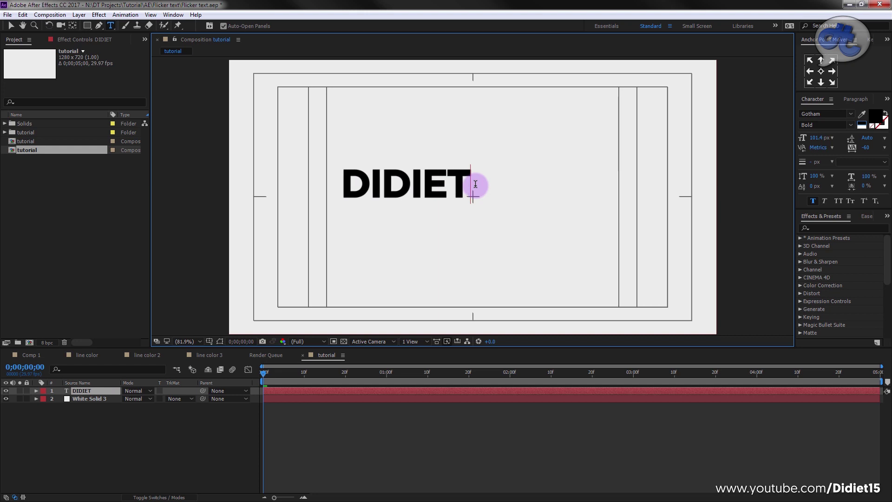
text(15)
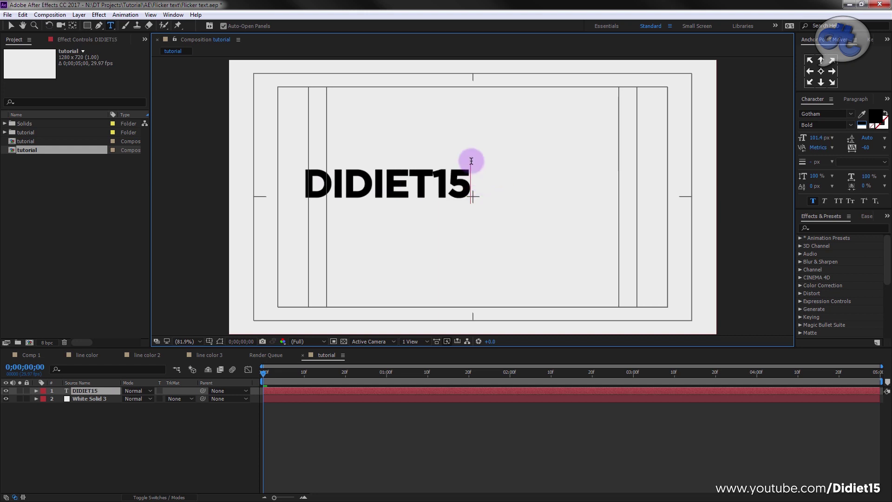
click(14, 27)
click(459, 193)
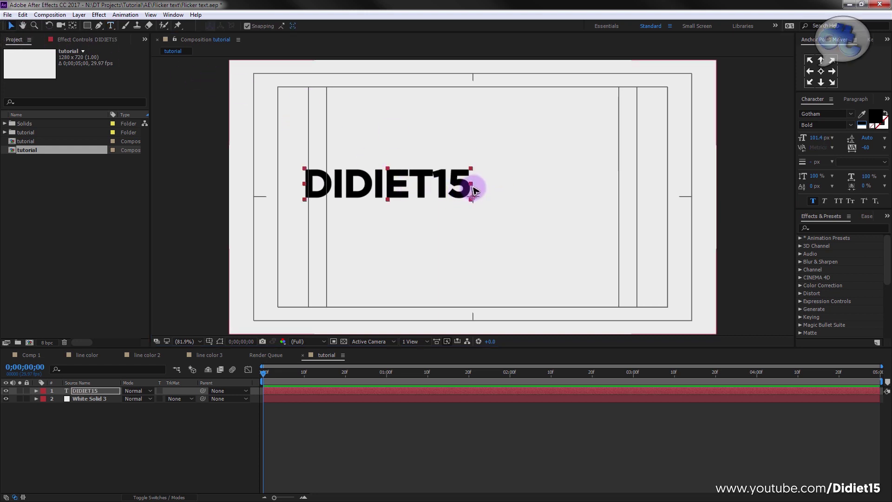
Snap the DIDIET15 layer's anchor point to the centre of the text
drag(473, 191, 472, 189)
click(73, 26)
drag(470, 200, 386, 184)
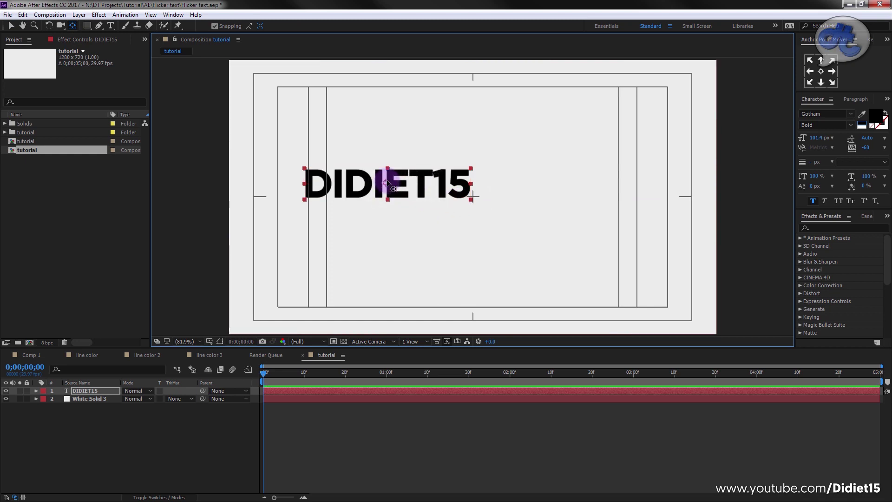
key(ctrl)
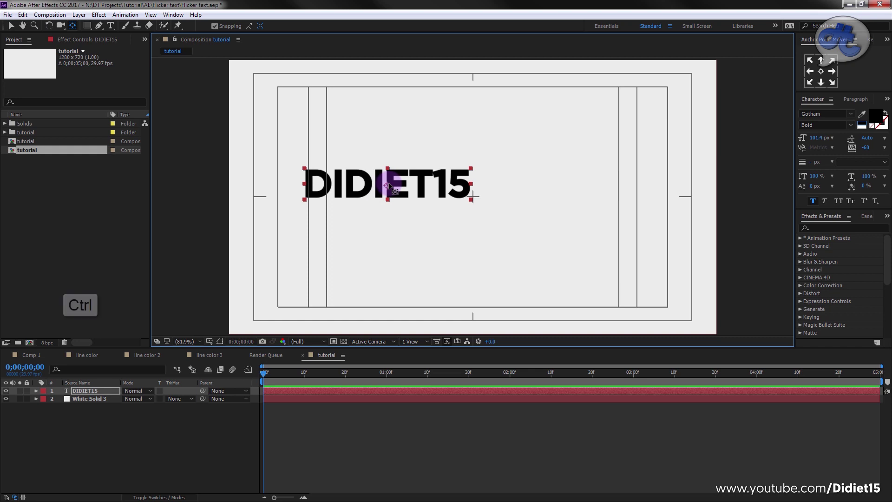
drag(389, 185, 388, 183)
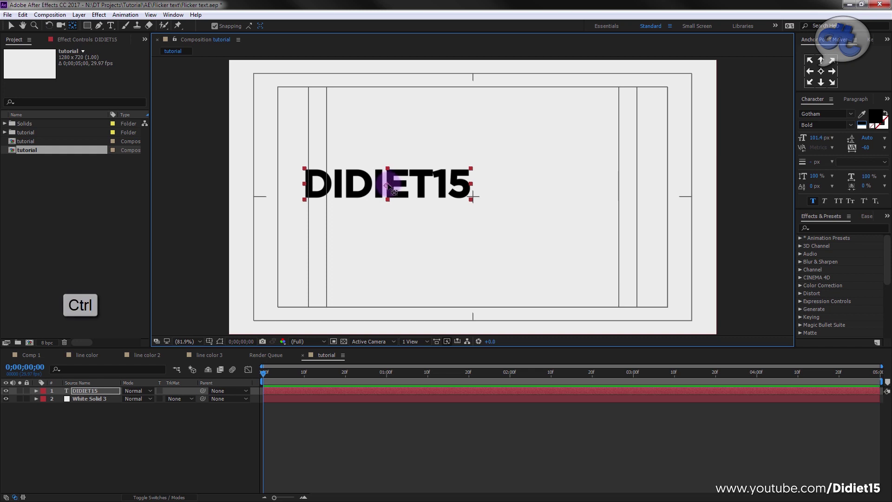
Move DIDIET15 to the composition centre and scale it up proportionally
click(12, 26)
drag(409, 179, 483, 201)
click(555, 195)
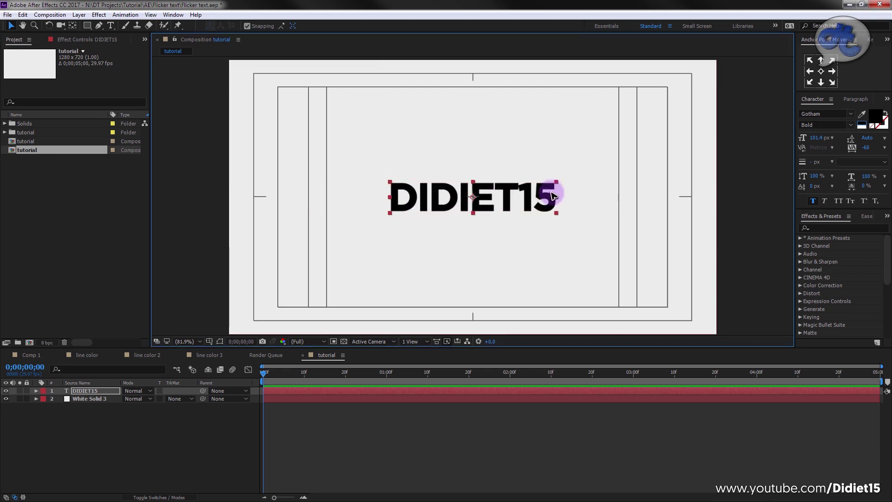
drag(557, 199, 605, 197)
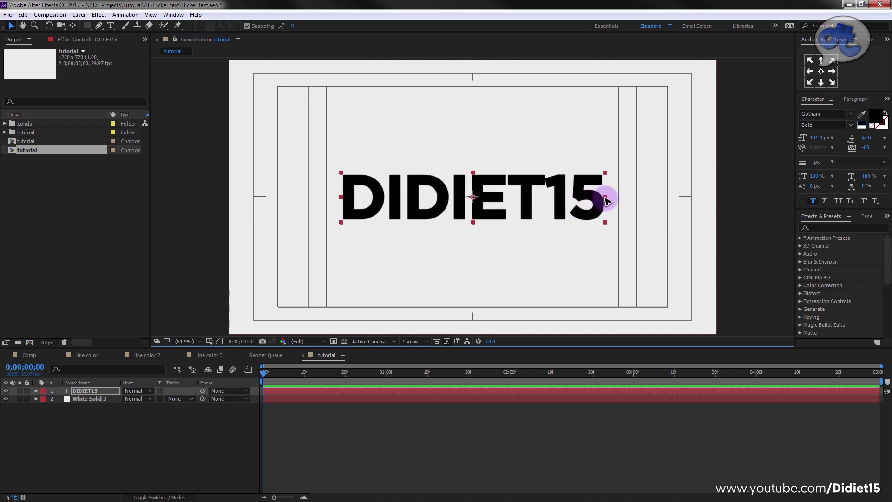
drag(607, 201, 612, 198)
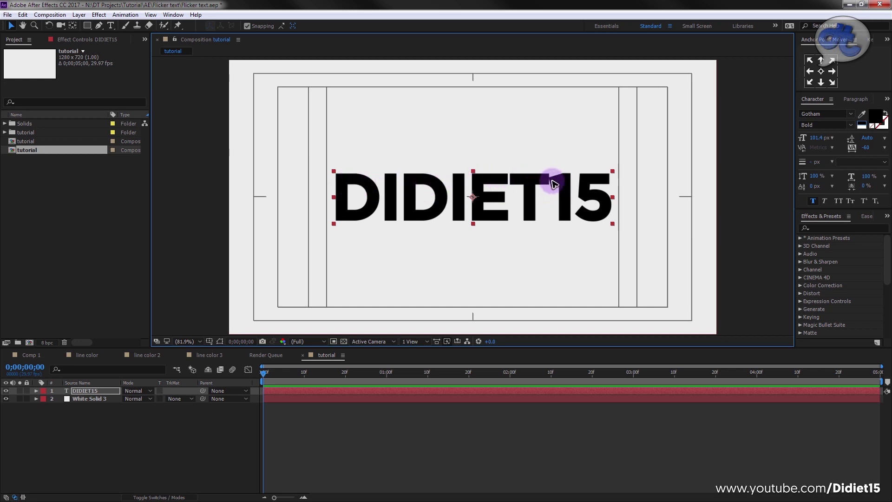
Adjust the spacing between the T and 1 in DIDIET15
double_click(529, 199)
click(510, 197)
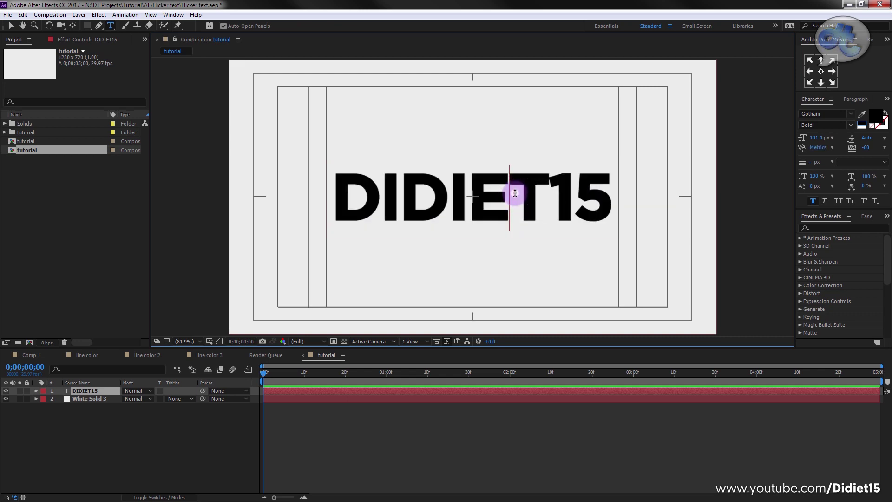
drag(514, 193, 567, 195)
click(815, 199)
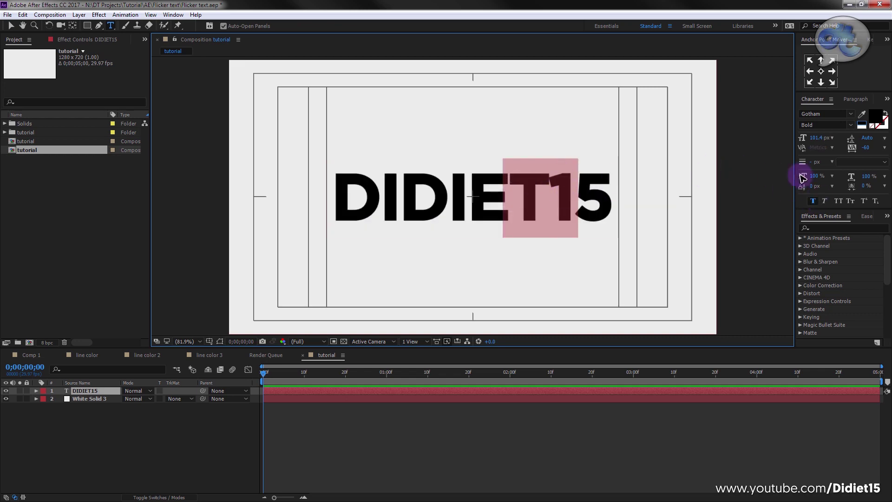
mouse_move(865, 147)
mouse_down()
mouse_move(873, 157)
mouse_move(866, 149)
mouse_up()
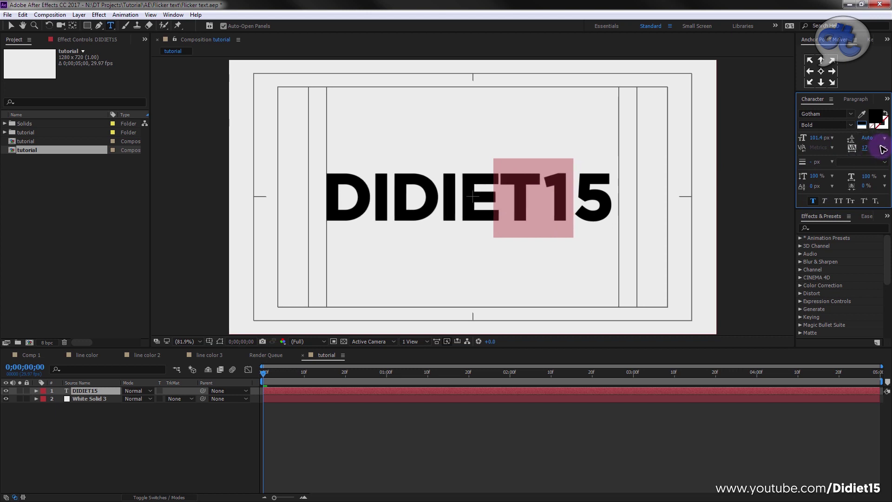
click(565, 199)
Tighten the 15 pair, slightly widen the ET pair, and exit text editing
key(shift+End)
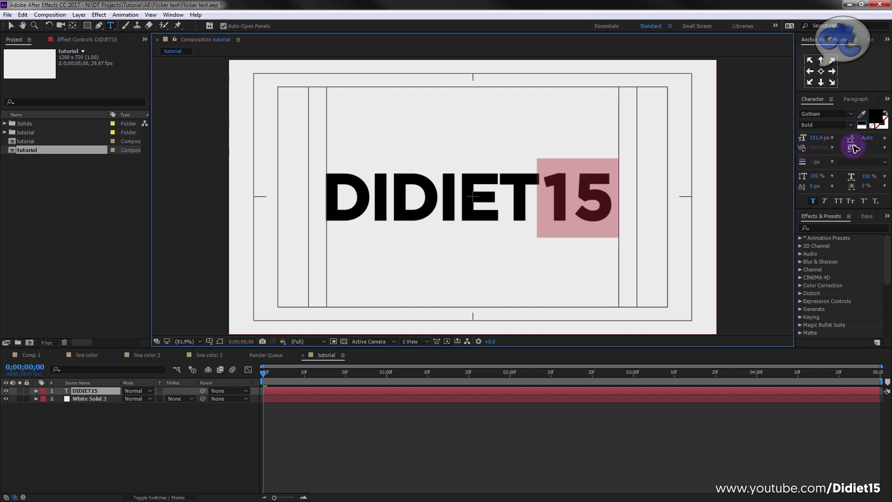
drag(863, 148, 828, 156)
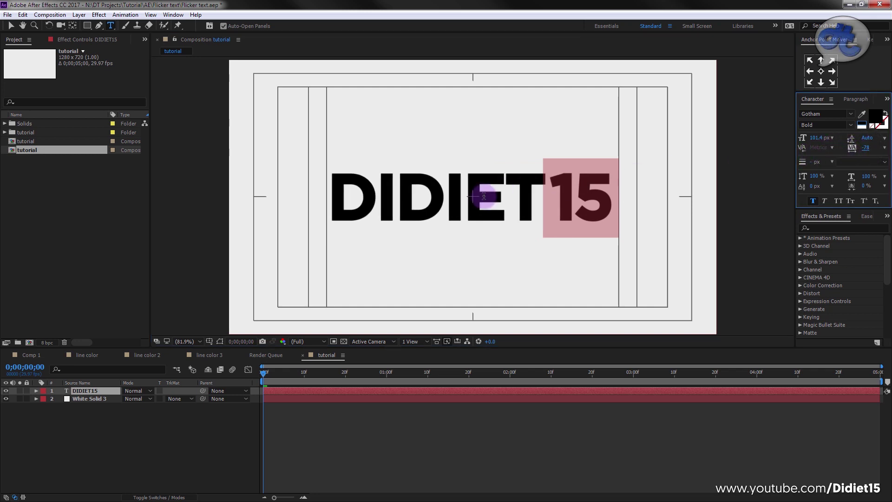
click(483, 197)
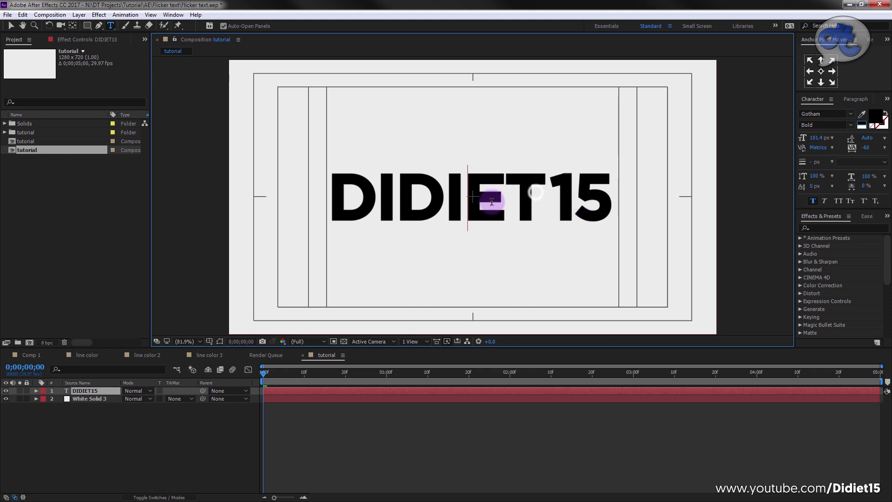
key(shift+Right)
key(shift+Right)
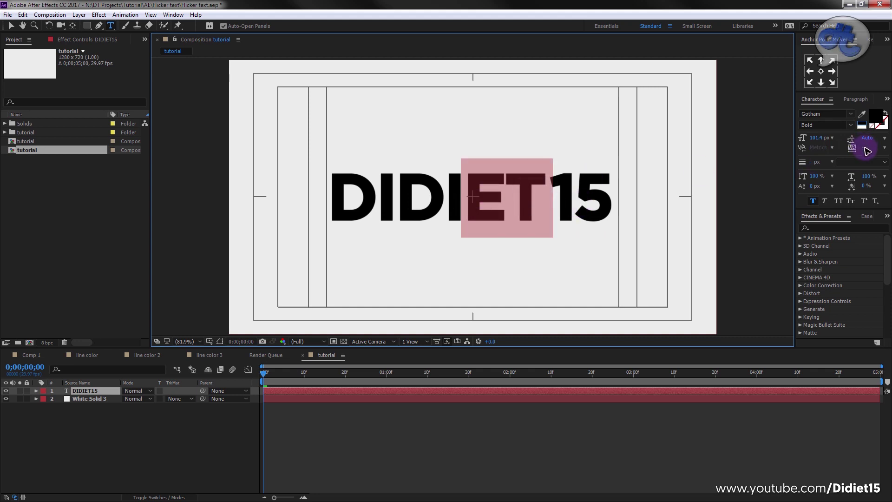
drag(870, 152, 884, 148)
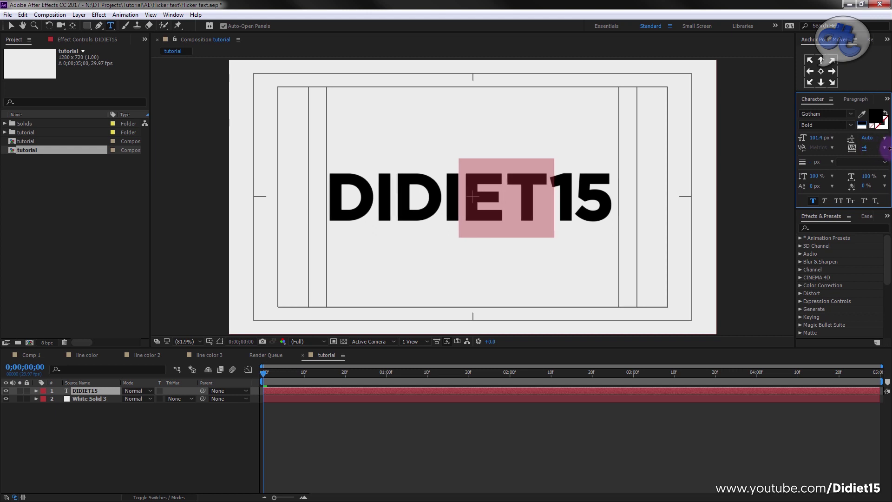
click(569, 195)
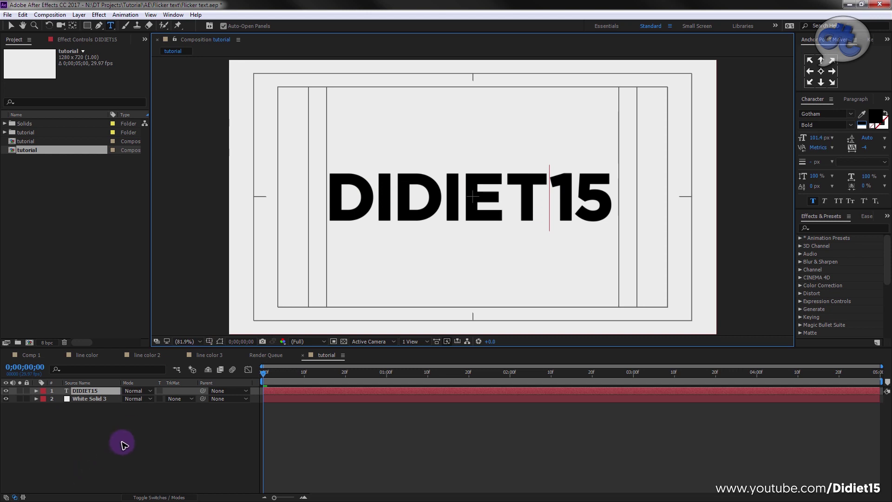
click(122, 441)
Align the DIDIET15 text layer to the horizontal centre of the composition
click(11, 25)
click(492, 203)
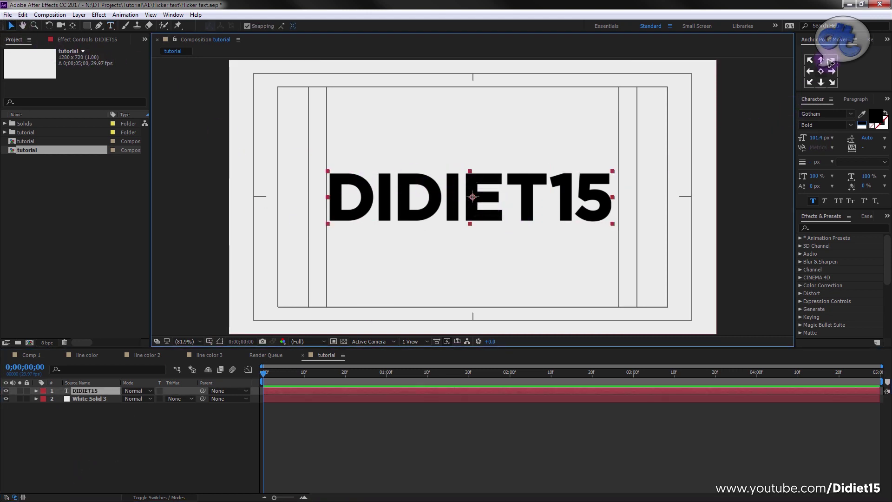
click(838, 40)
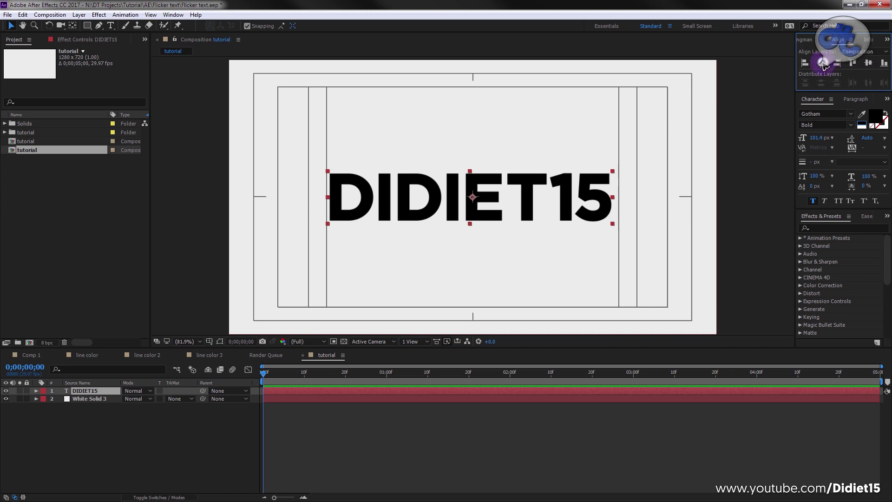
click(823, 65)
Lock the White Solid 3 background layer and reselect the DIDIET15 text layer
click(154, 444)
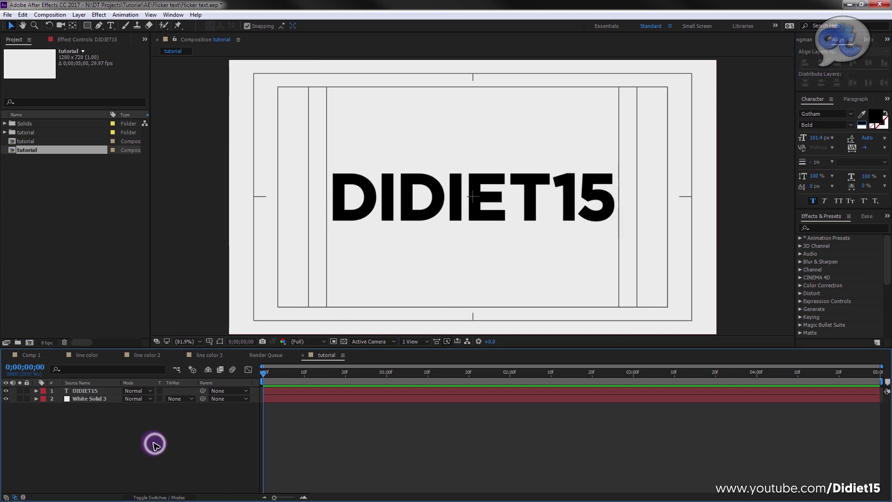
click(90, 390)
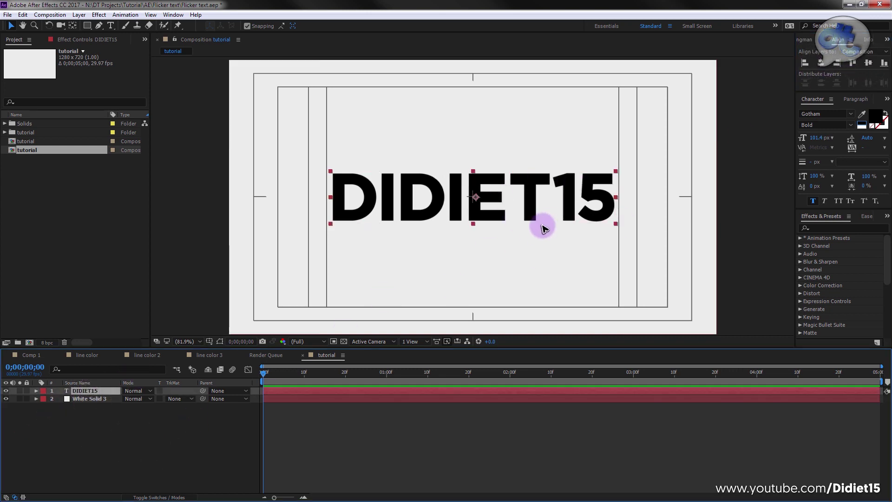
click(39, 417)
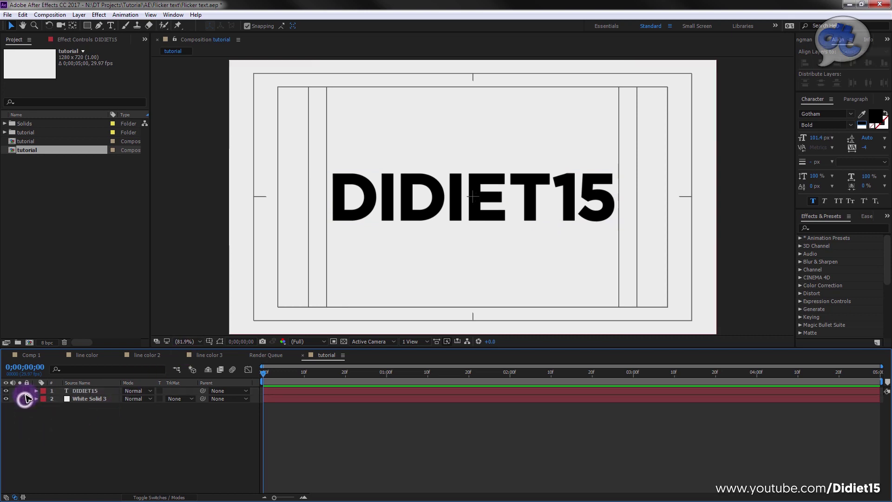
click(27, 398)
click(85, 392)
click(85, 391)
click(493, 198)
Change the DIDIET15 text fill colour to full-strength magenta
click(876, 115)
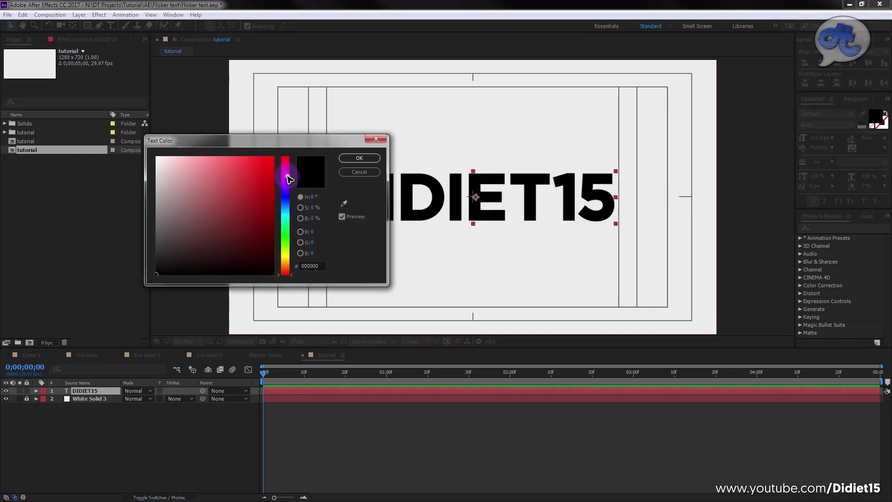
click(288, 179)
click(272, 159)
click(359, 157)
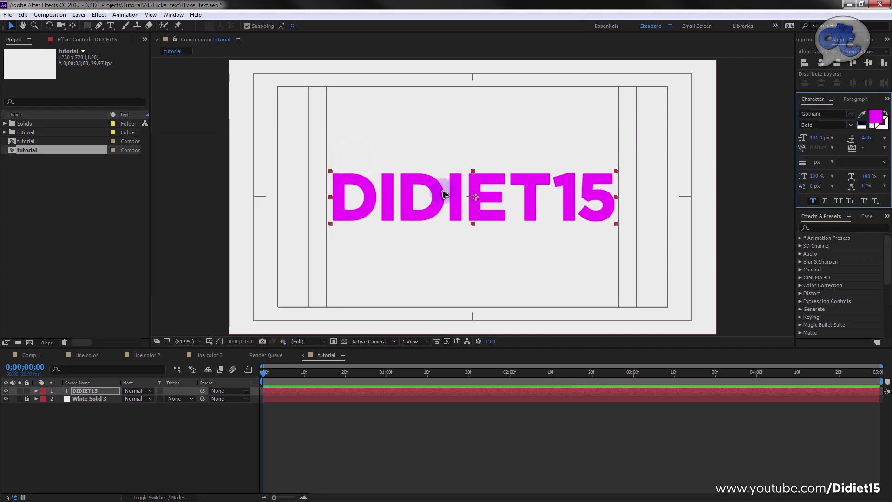
Enlarge the composition viewing area and duplicate the DIDIET15 text layer
click(134, 447)
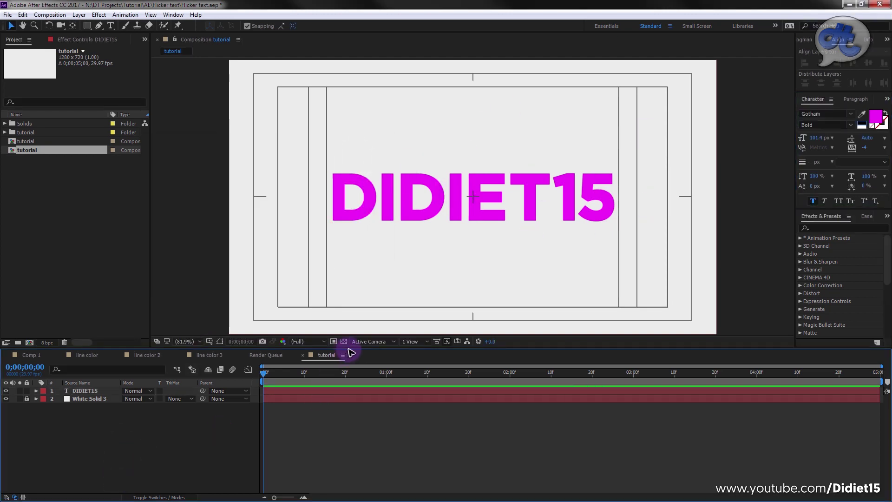
drag(350, 347, 350, 366)
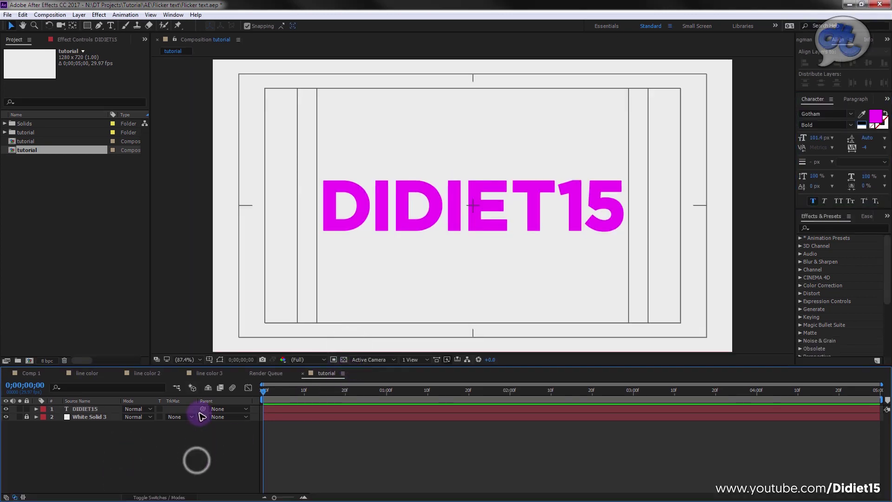
click(199, 411)
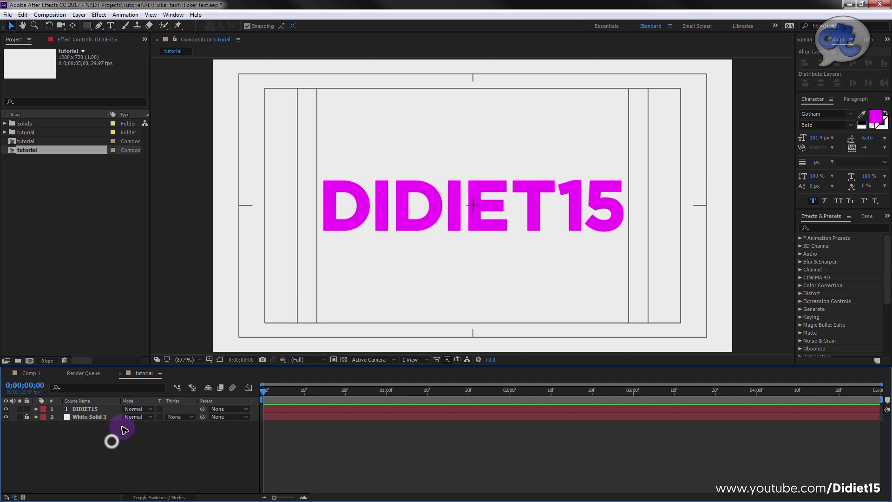
click(139, 373)
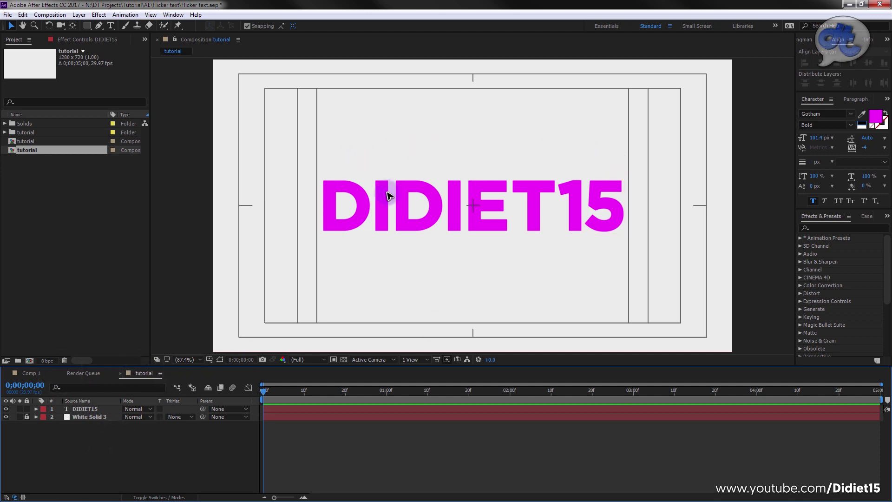
click(92, 410)
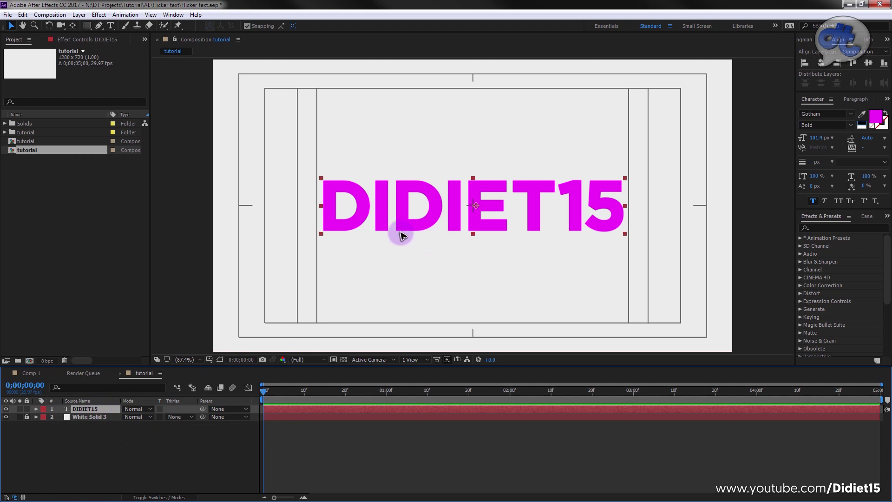
click(114, 446)
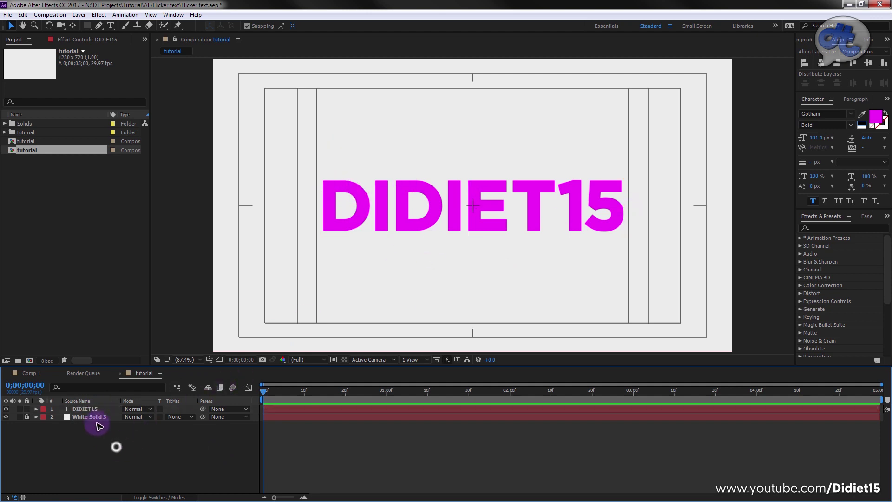
click(92, 409)
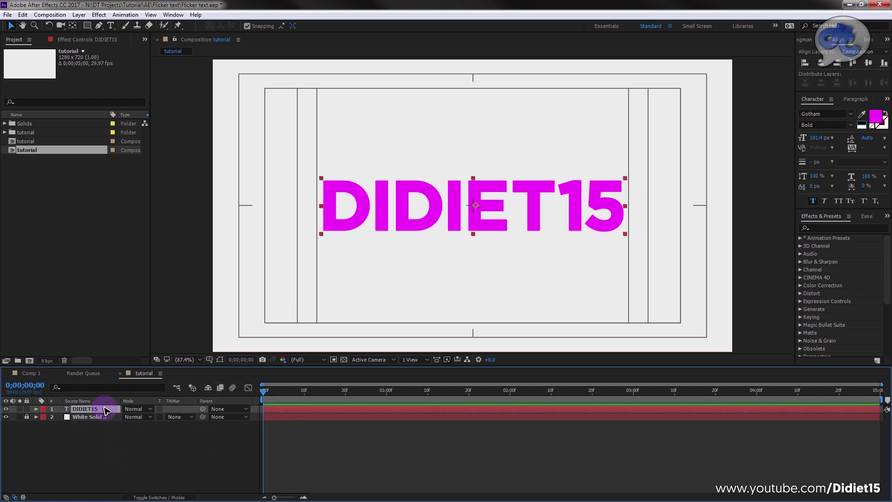
key(ctrl+d)
Retype the duplicate as a single D and colour it blue 1403F5
double_click(94, 412)
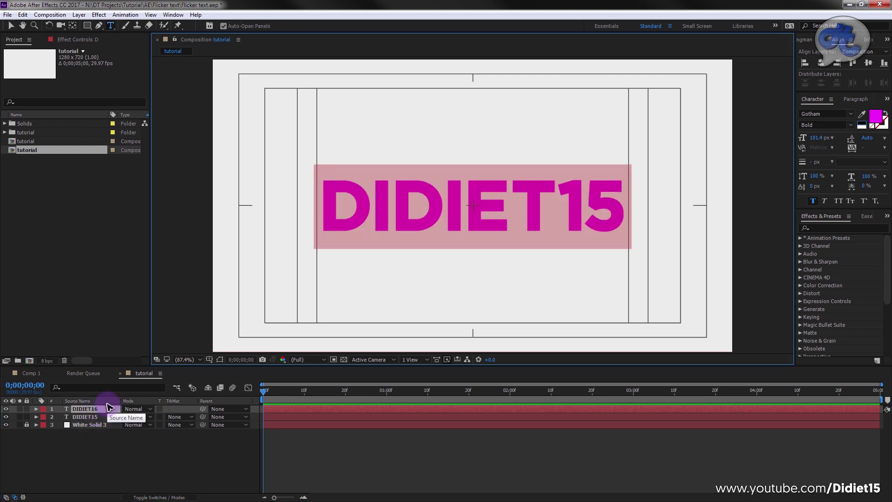
text(D)
click(11, 26)
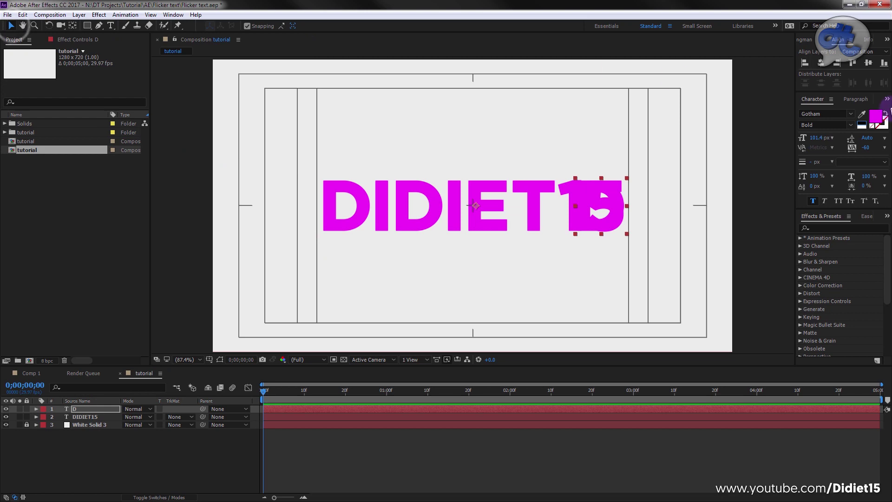
click(876, 116)
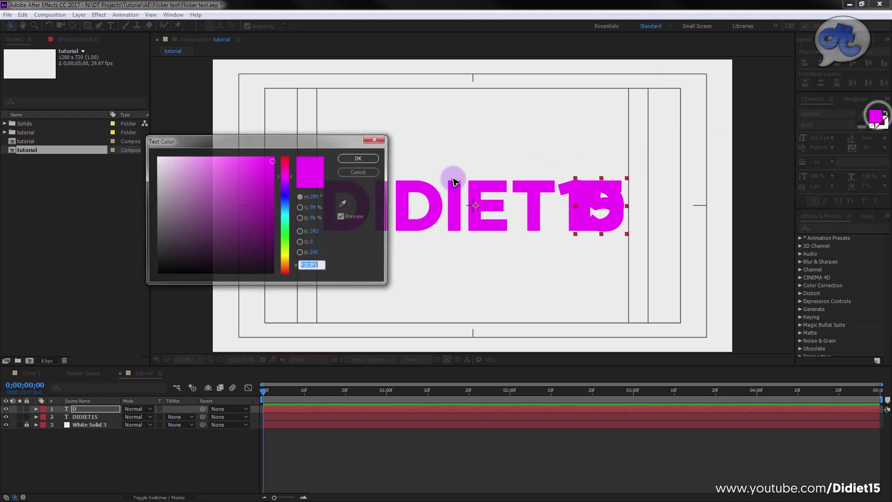
click(284, 195)
click(359, 158)
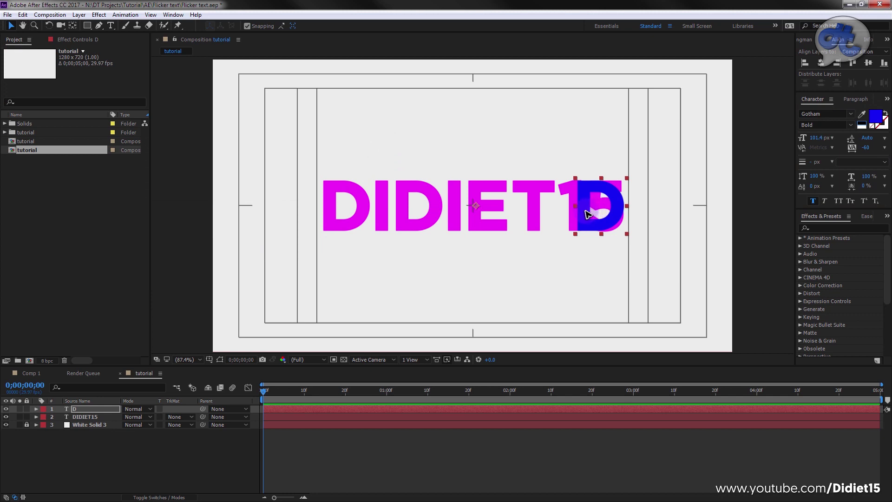
Place the blue D over the first magenta D and centre its anchor point on the letter
drag(586, 213, 330, 215)
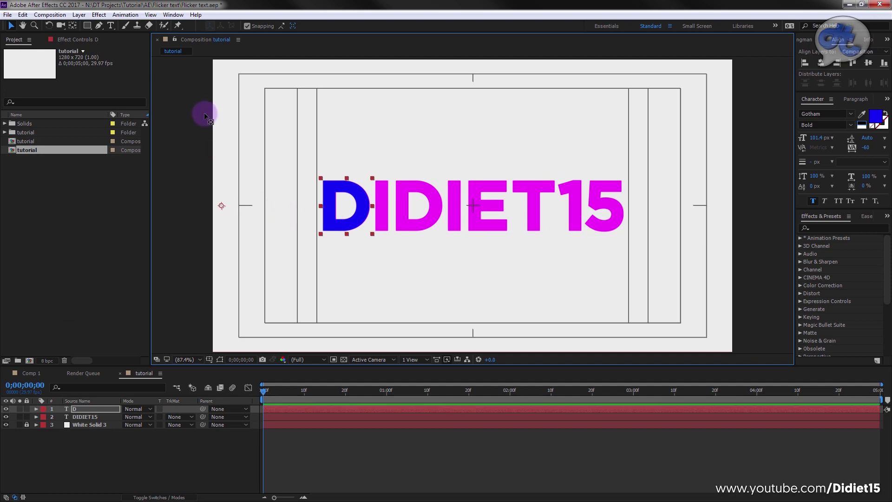
key(y)
drag(221, 205, 346, 205)
key(v)
scroll(342, 205, up, 5)
scroll(263, 210, down, 2)
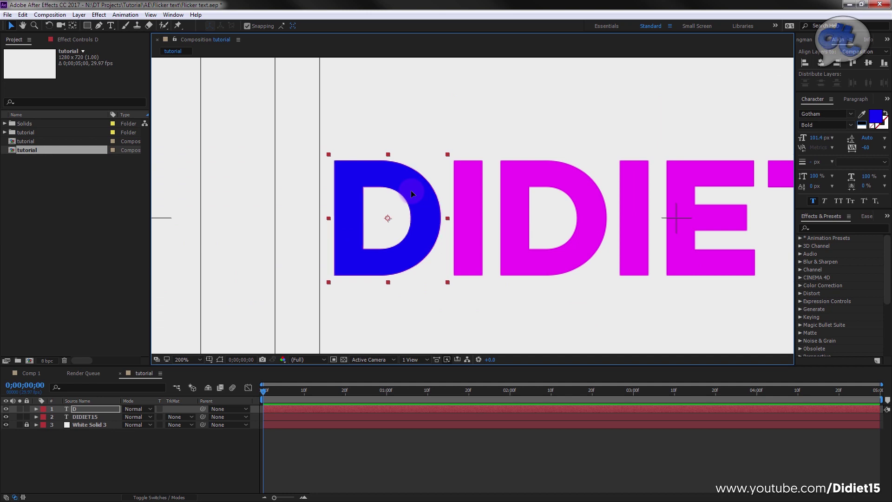
Duplicate the blue D layer and begin editing the copy's text
click(159, 459)
click(57, 458)
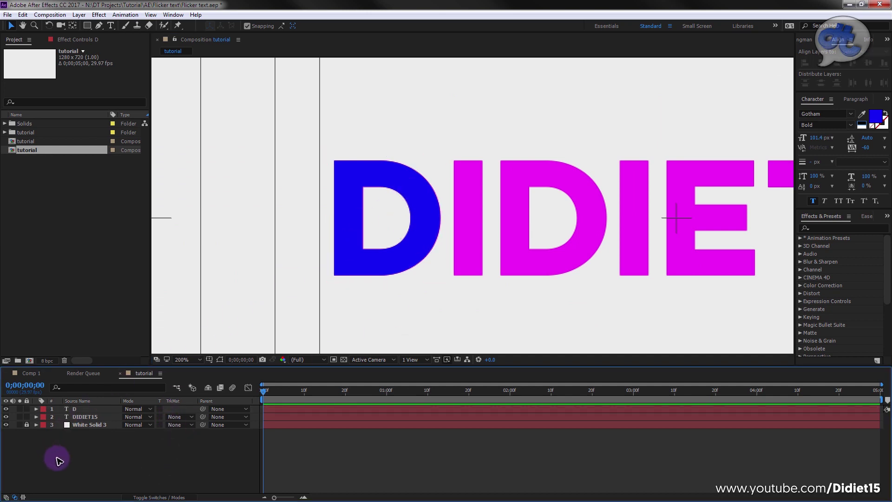
click(76, 410)
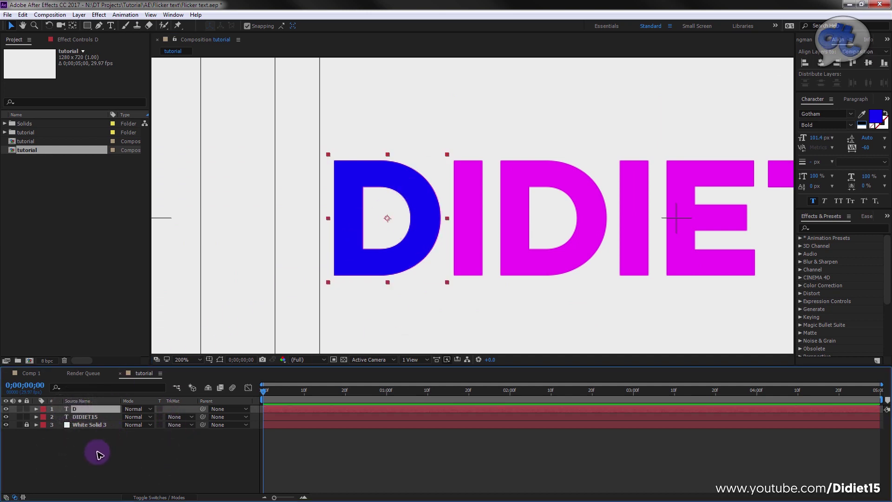
key(ctrl+d)
double_click(87, 409)
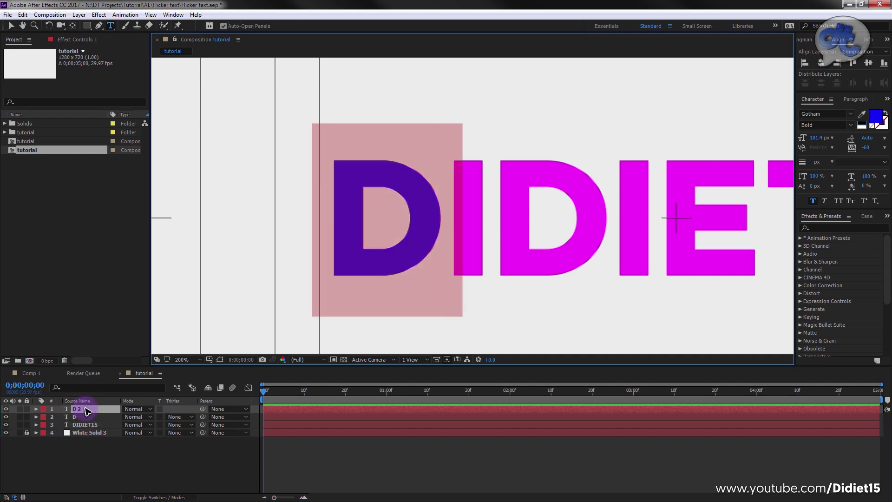
Retype the copy as a blue I and move it over the magenta I after the D
text(I)
click(11, 28)
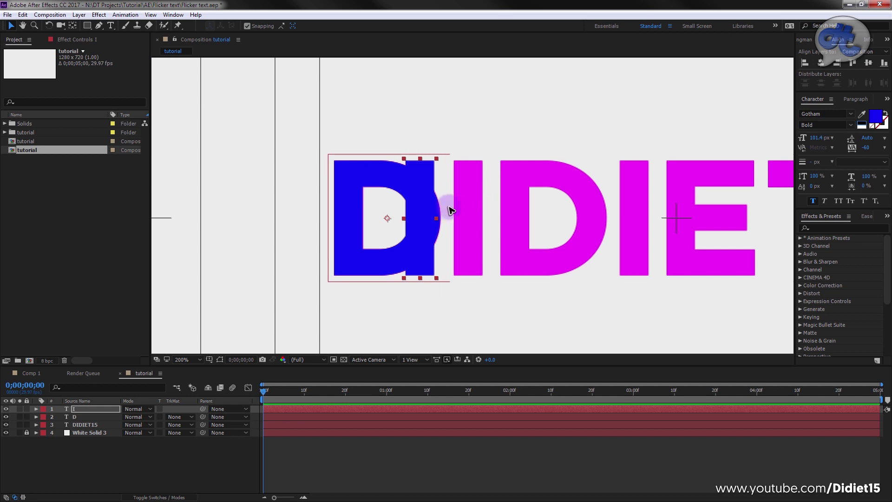
drag(421, 197, 473, 207)
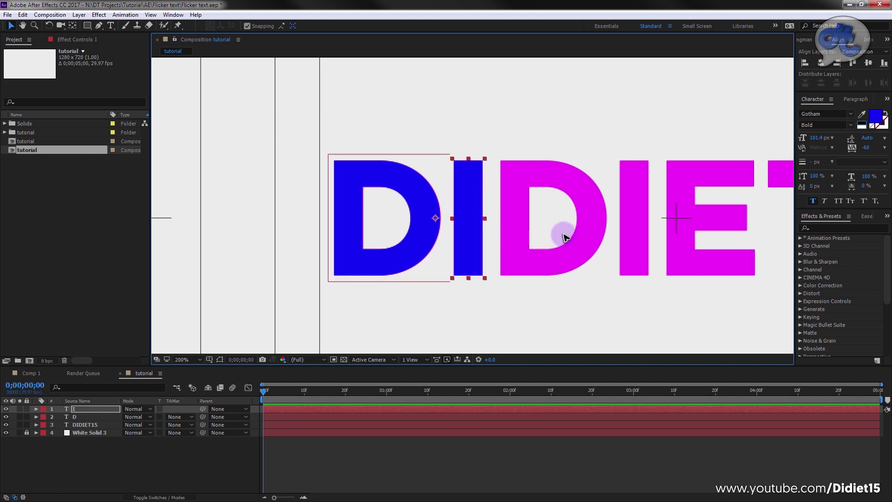
drag(581, 227, 459, 215)
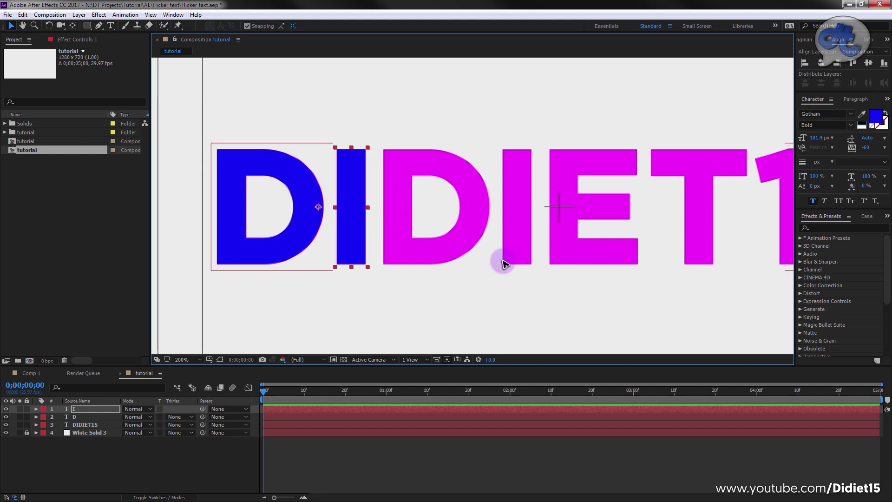
drag(532, 273, 474, 285)
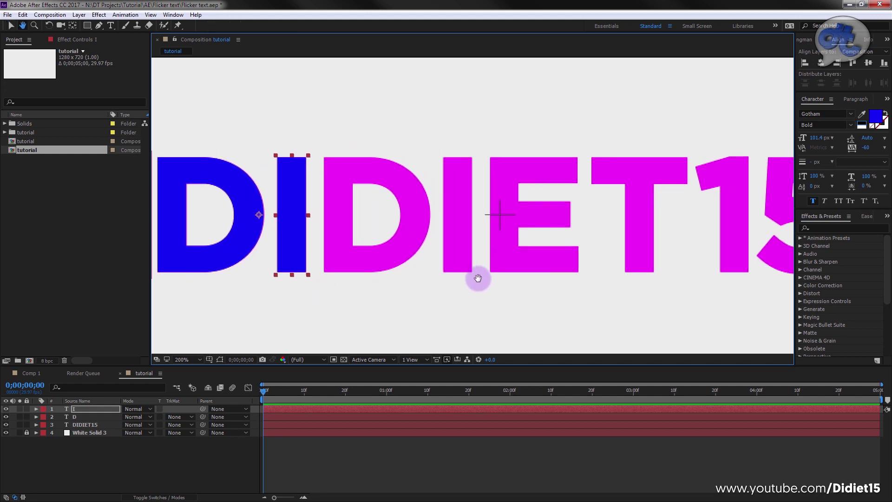
drag(565, 263, 486, 245)
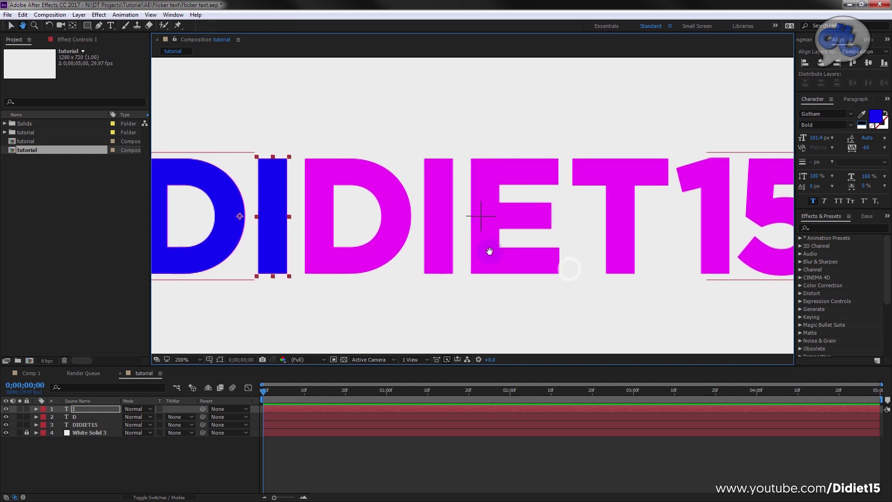
click(105, 470)
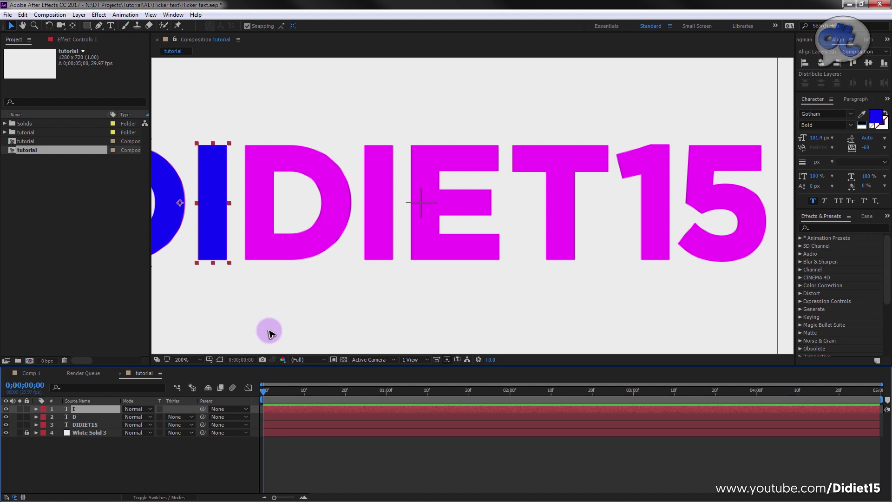
Duplicate into blue E and T layers, placing the E over the magenta E
key(ctrl+d)
text(E)
mouse_move(212, 203)
mouse_down()
mouse_move(432, 203)
mouse_move(544, 218)
mouse_up()
key(ctrl+d)
text(T)
key(Return)
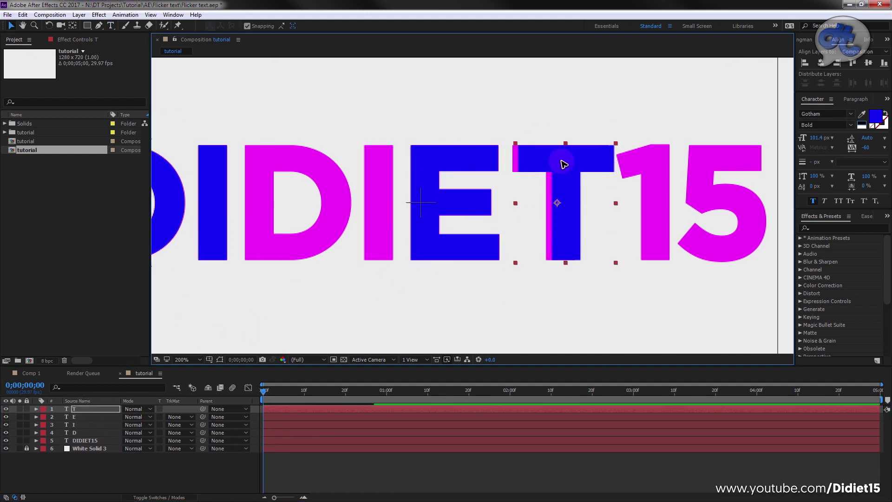
Add blue 1 and 5 layers, lining the T and 5 up over their magenta letters
key(ctrl+d)
drag(562, 169, 656, 162)
key(Return)
text(1)
key(ctrl+d)
text(5)
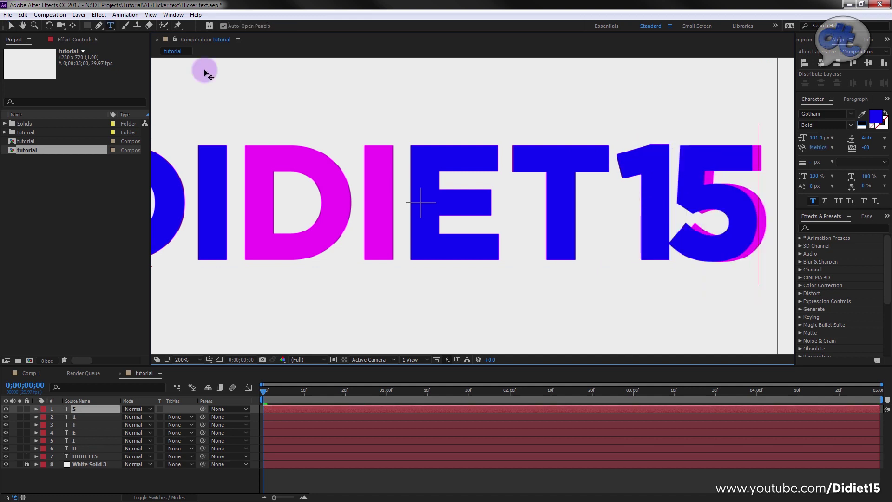
drag(723, 195, 725, 195)
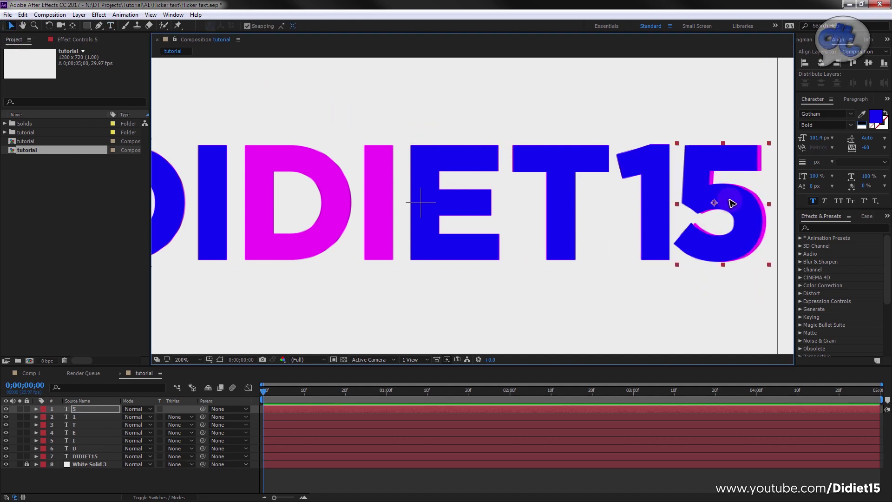
drag(729, 203, 731, 203)
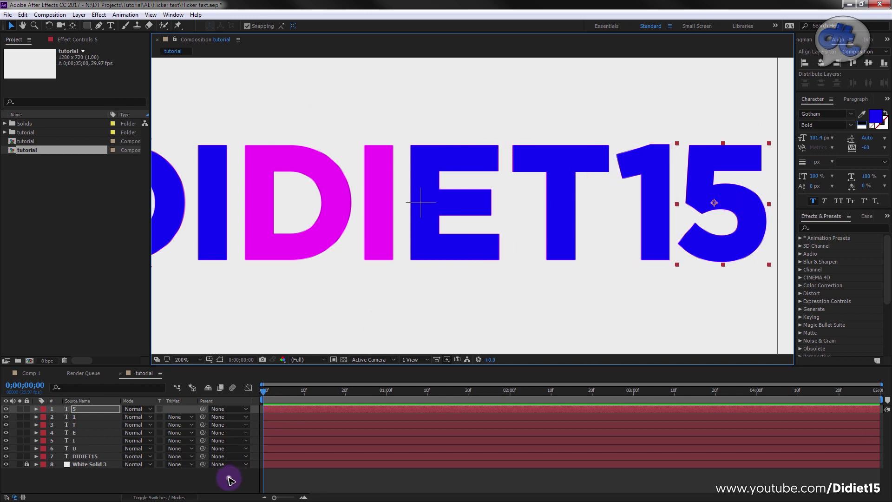
click(463, 193)
scroll(398, 205, down, 2)
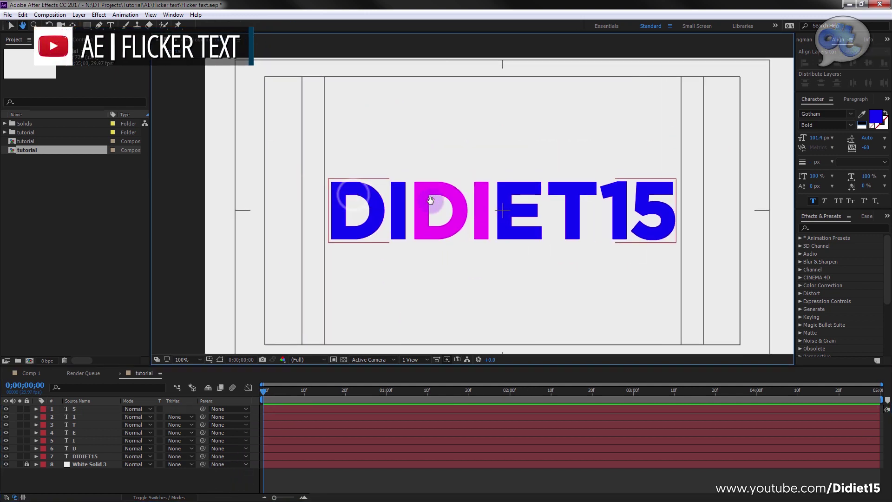
scroll(440, 199, up, 2)
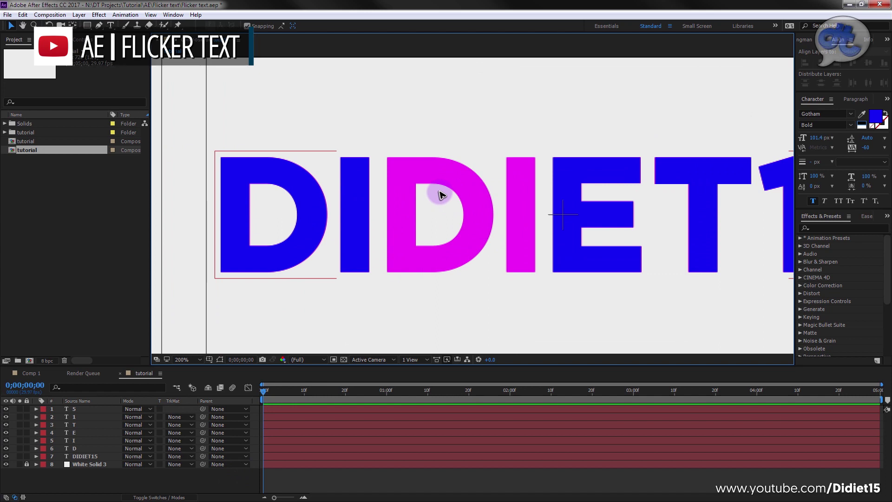
click(191, 339)
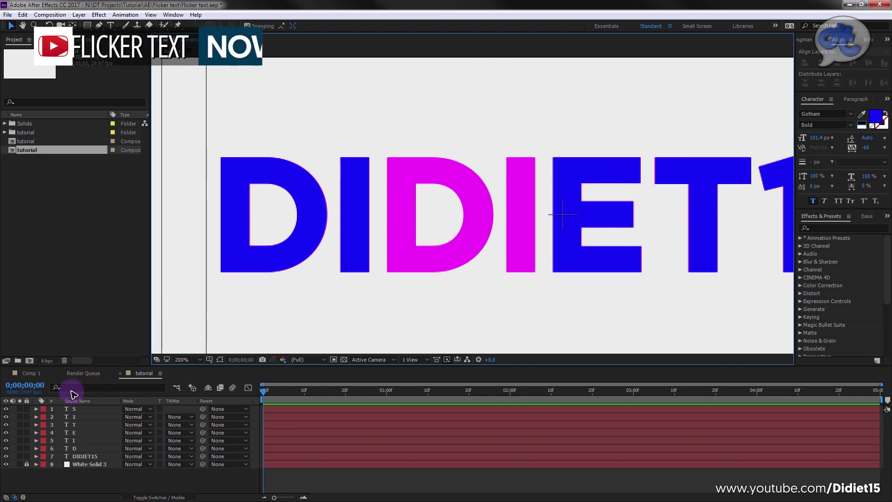
click(31, 376)
drag(398, 390, 370, 398)
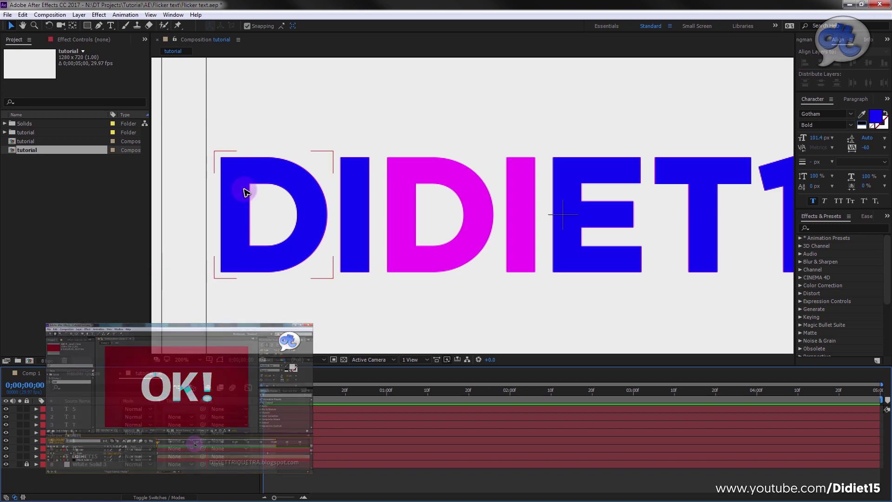
click(88, 440)
click(88, 448)
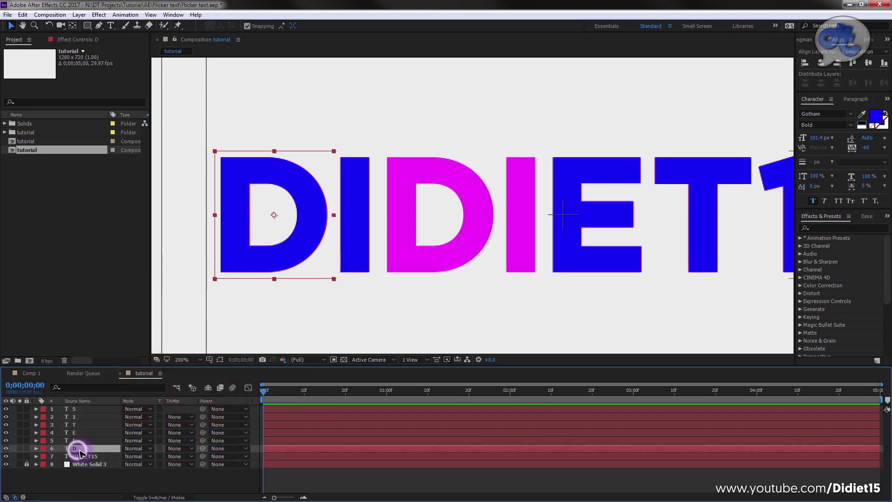
right_click(87, 447)
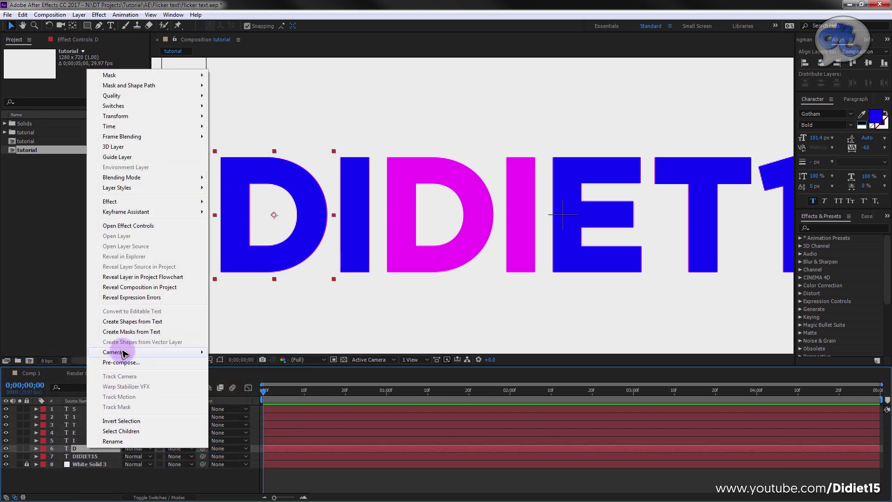
Convert the D text into a D Outlines shape layer and hide the DIDIET15 text
click(159, 322)
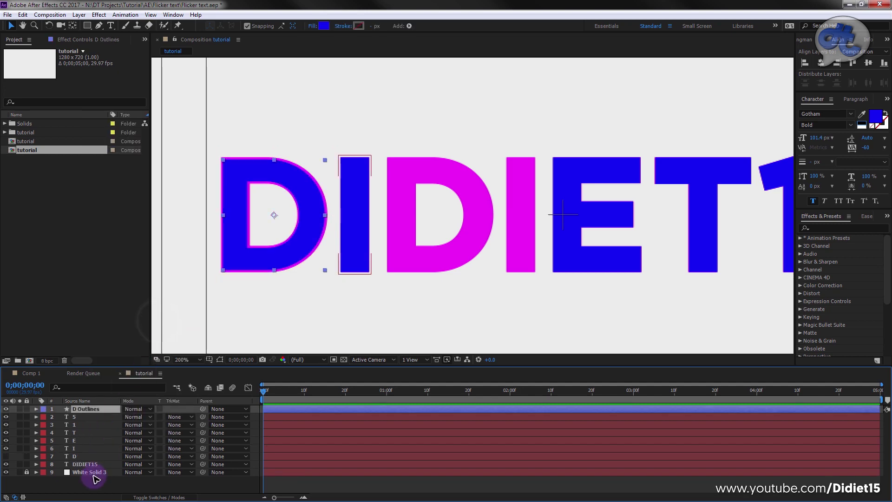
click(105, 440)
click(84, 410)
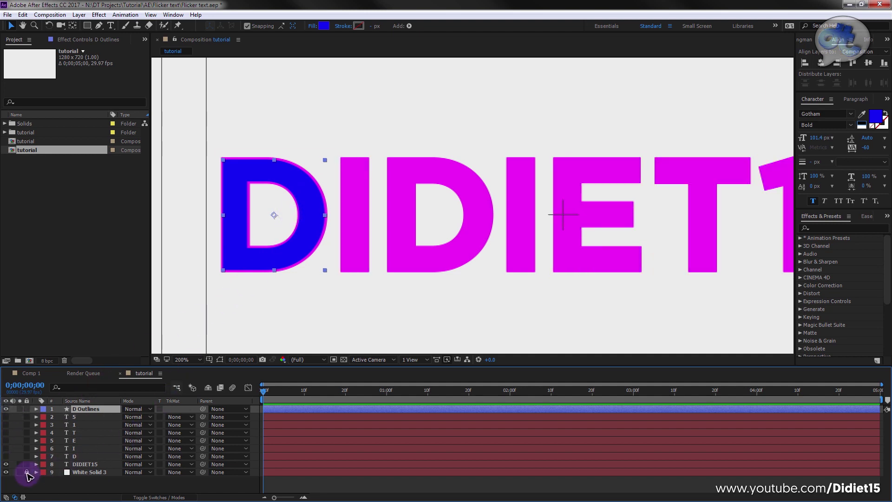
click(6, 469)
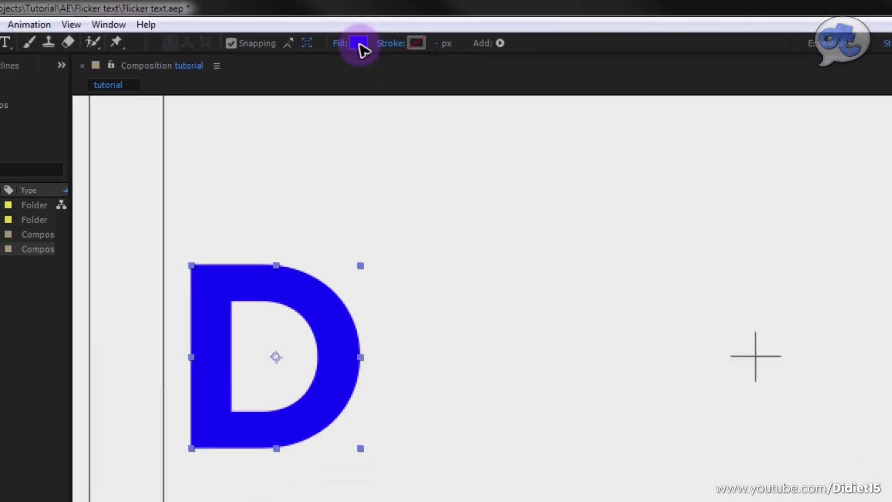
Remove the D Outlines shape's fill by setting Fill to None
click(359, 43)
click(428, 287)
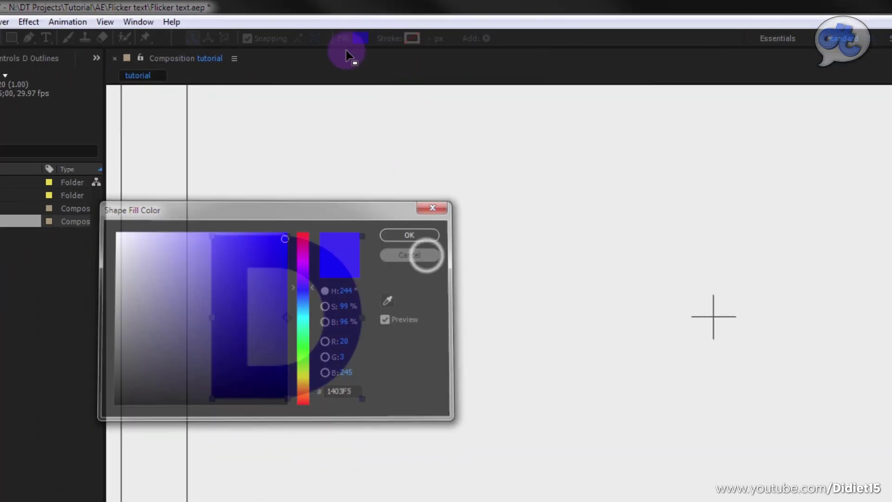
click(338, 44)
click(471, 339)
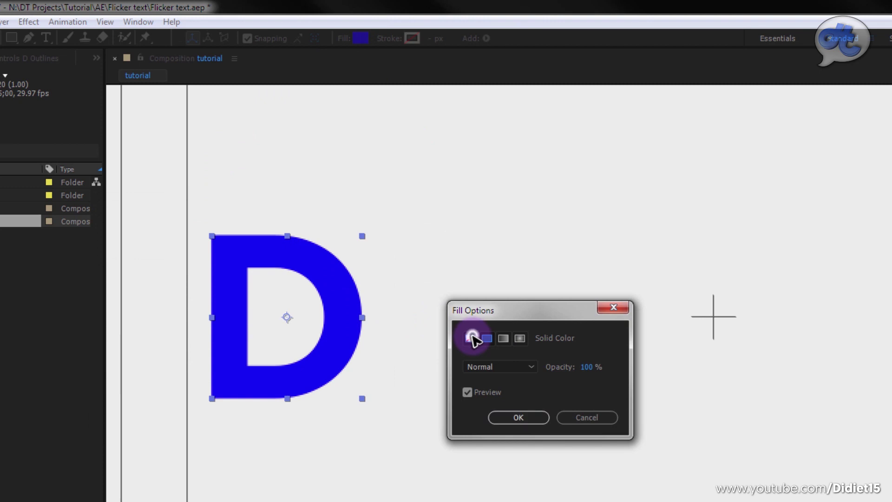
click(518, 417)
Give the D shape a solid blue 2 px stroke outline
click(397, 39)
click(471, 340)
click(485, 339)
click(519, 417)
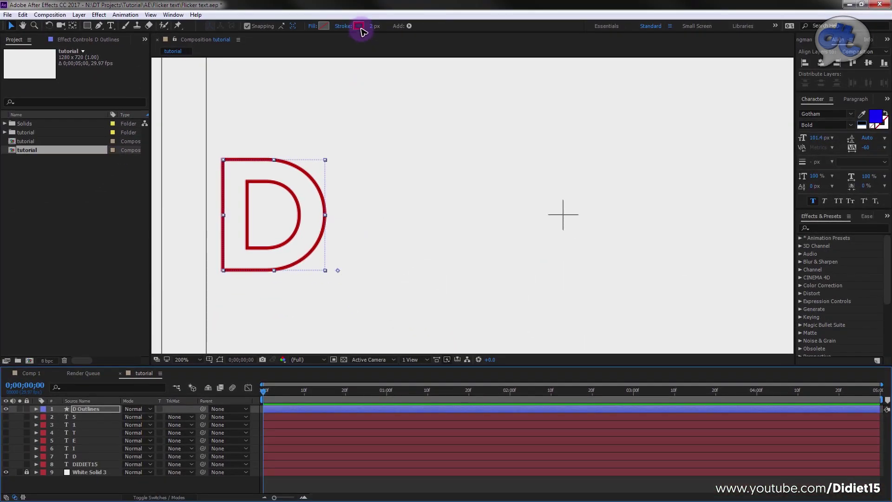
click(359, 27)
mouse_move(287, 199)
mouse_down()
mouse_move(294, 212)
mouse_move(300, 181)
mouse_move(299, 196)
mouse_move(285, 189)
mouse_up()
click(360, 159)
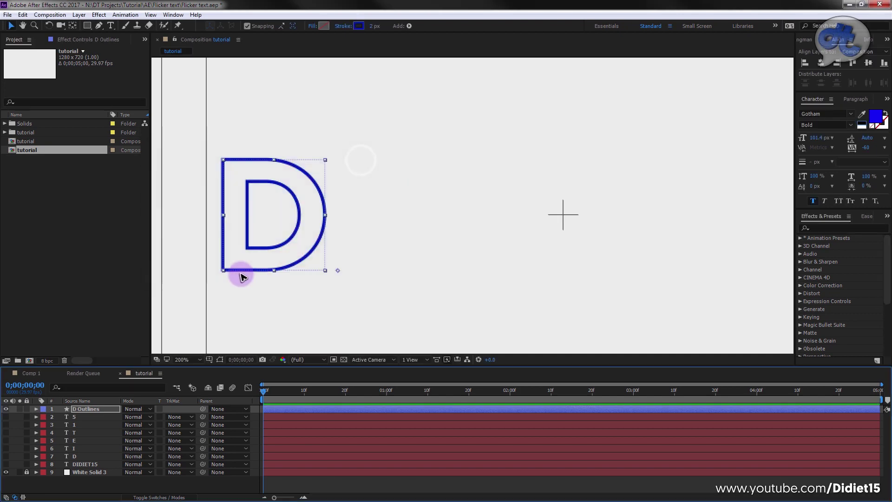
Briefly compare with the original D text, keep it hidden, and select the I text layer
click(239, 485)
click(93, 408)
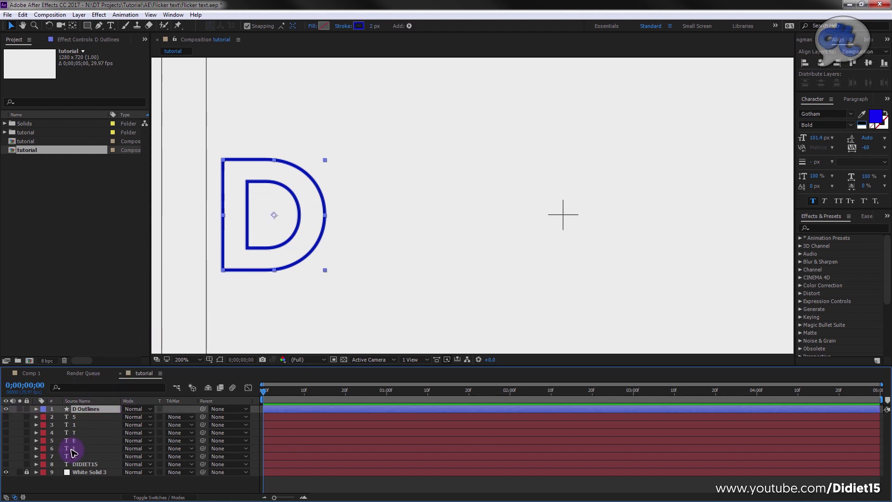
click(6, 457)
click(6, 456)
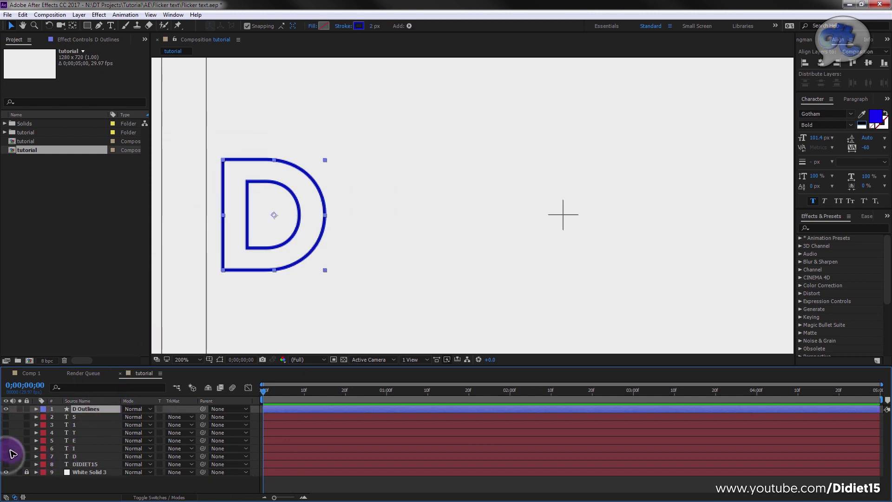
click(75, 448)
right_click(77, 449)
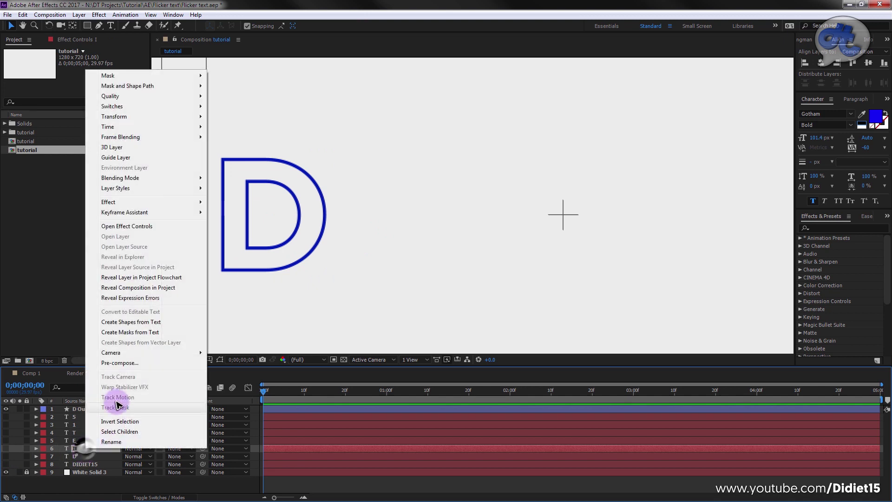
Convert the I text into an I Outlines shape layer
click(155, 322)
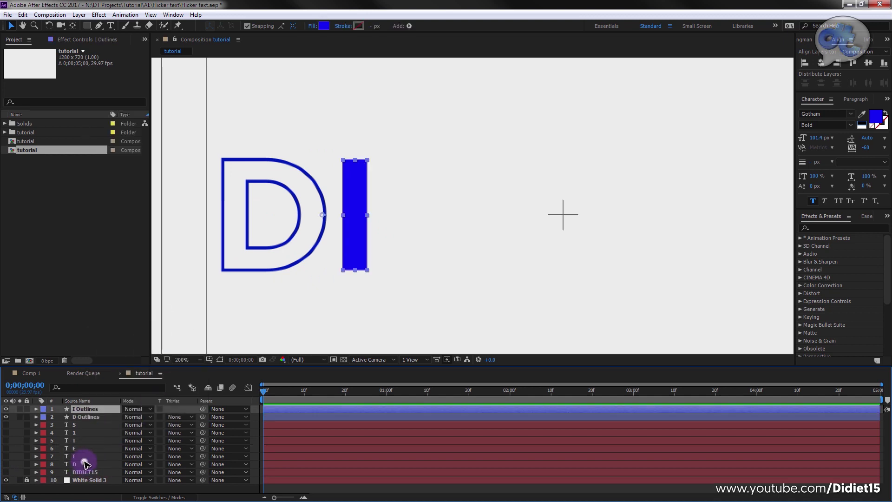
click(86, 463)
shift+click(88, 424)
right_click(91, 425)
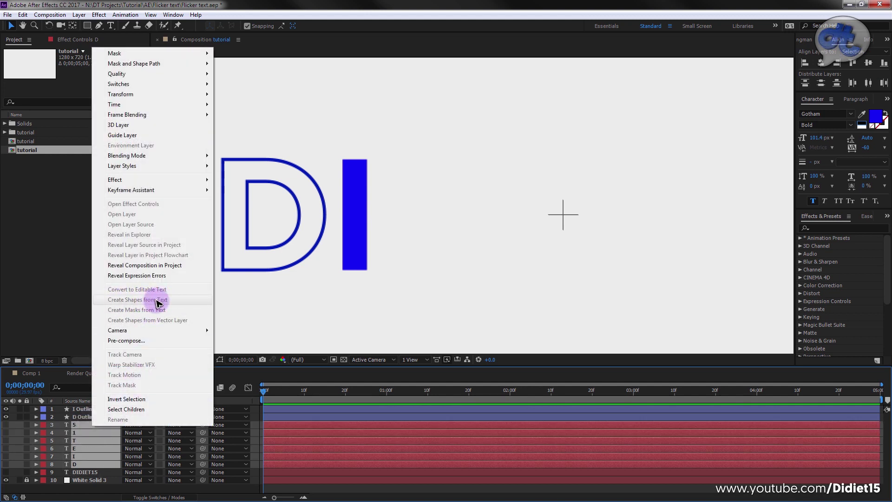
click(112, 492)
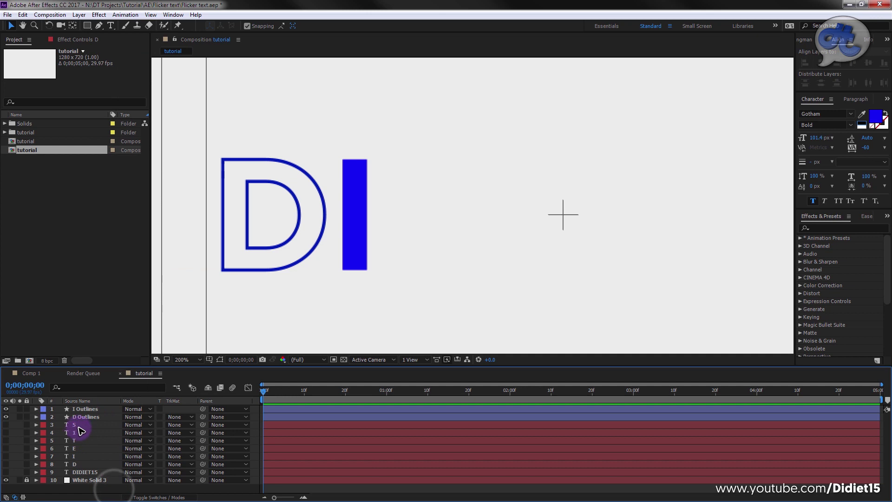
click(88, 410)
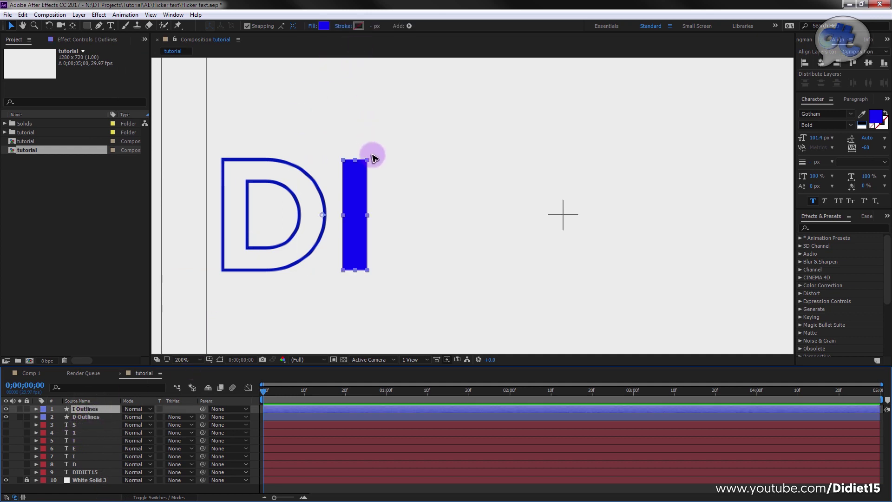
Convert the E, T, 1 and 5 text layers into outline shape layers and select all five
click(69, 459)
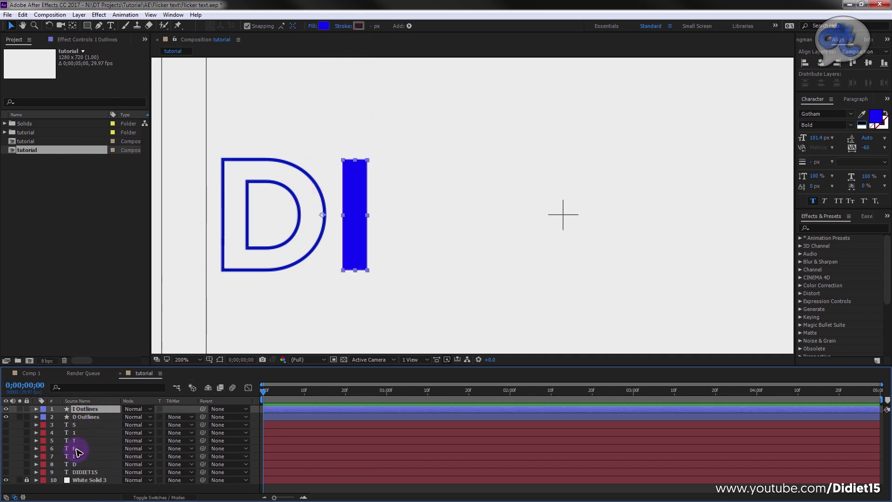
right_click(77, 449)
click(132, 323)
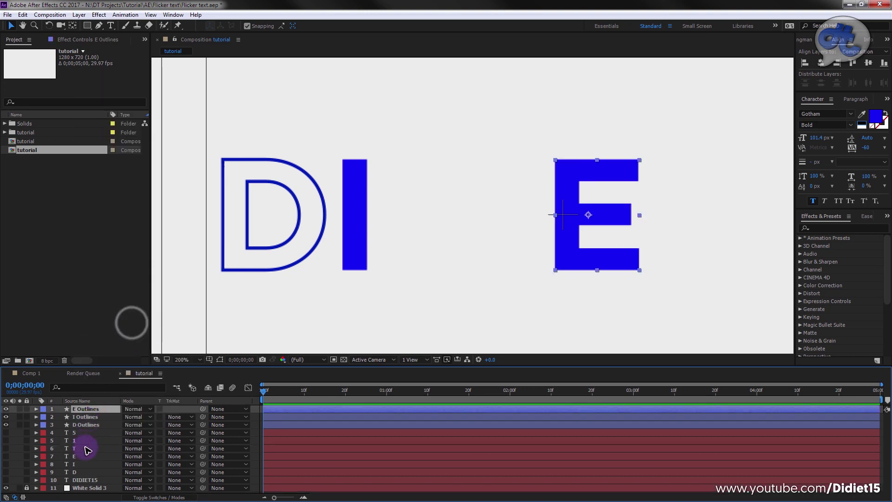
right_click(85, 450)
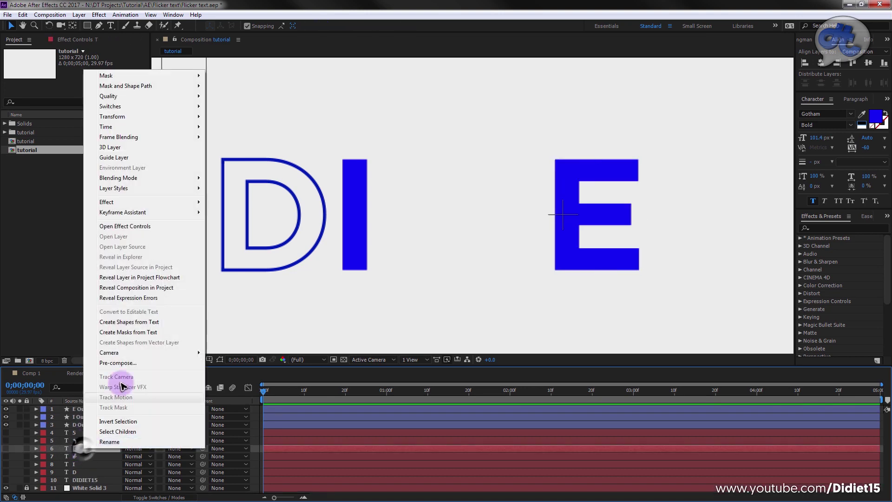
click(150, 321)
right_click(93, 450)
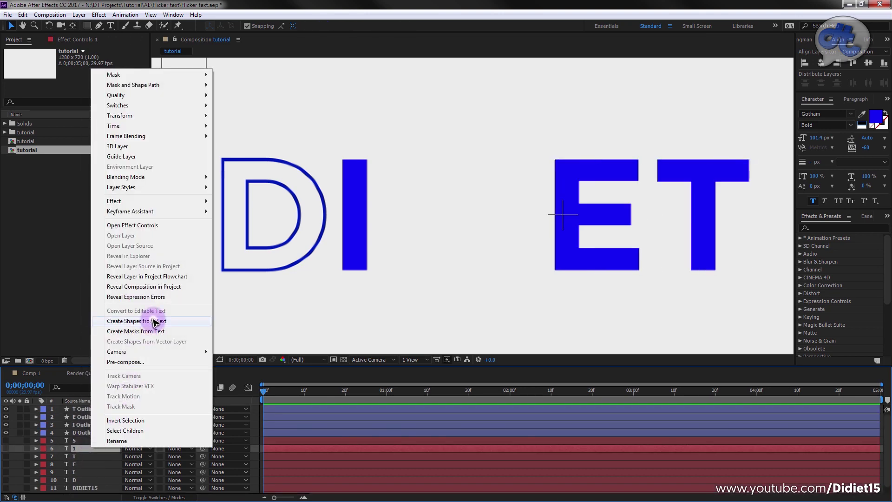
click(149, 320)
right_click(81, 448)
click(153, 321)
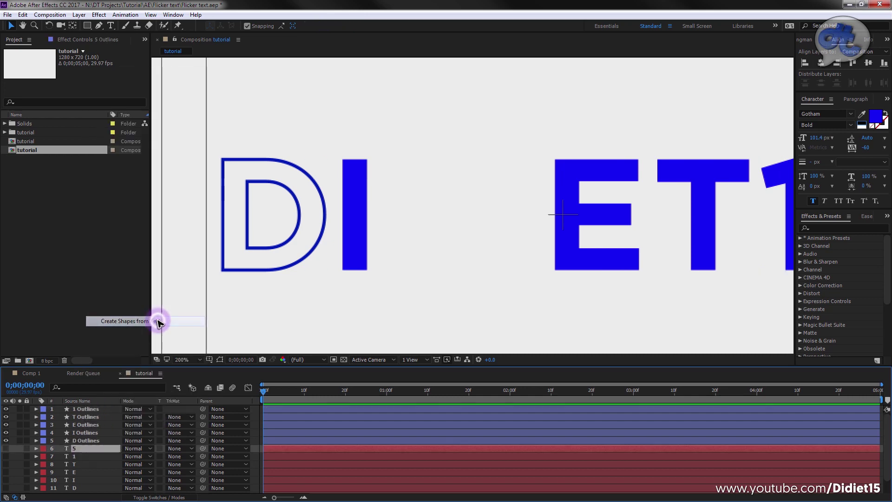
click(87, 439)
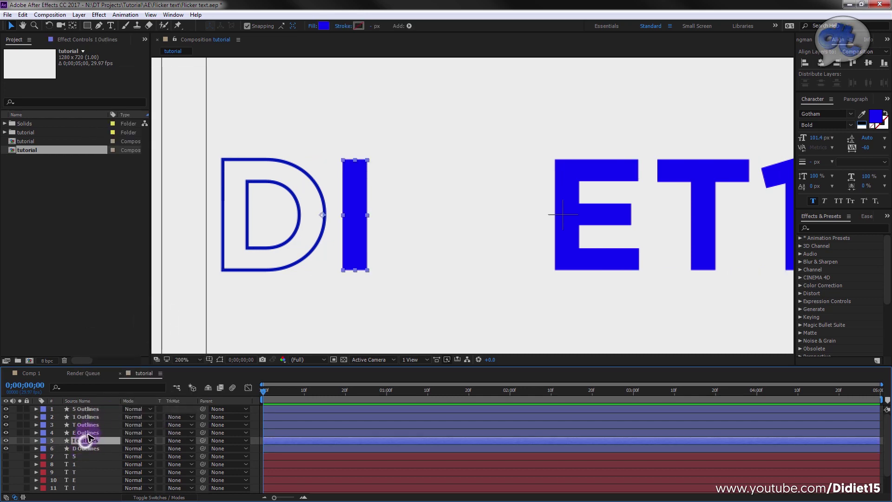
shift+click(93, 410)
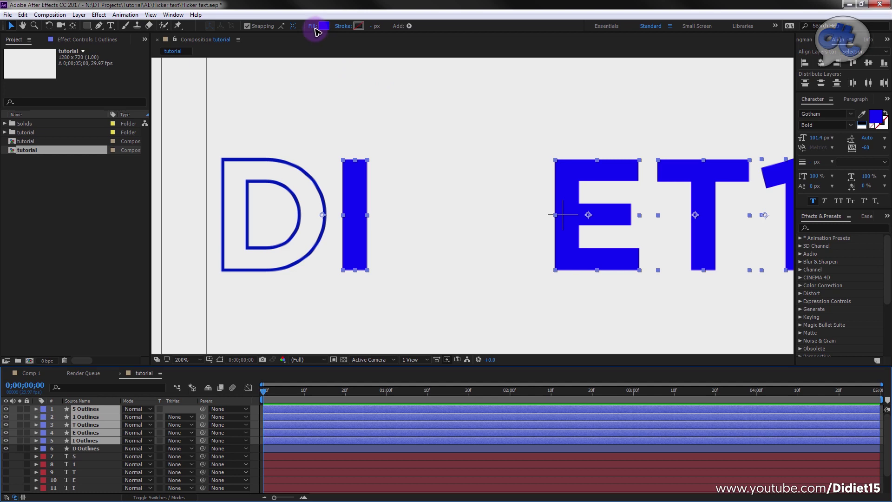
Set Fill to None and Stroke to Solid Color for the five selected letters
click(311, 26)
click(398, 229)
click(425, 281)
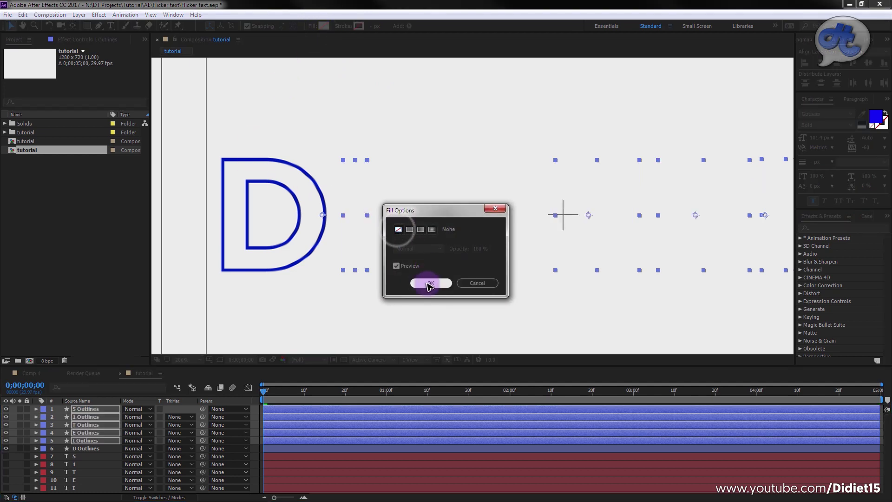
click(346, 27)
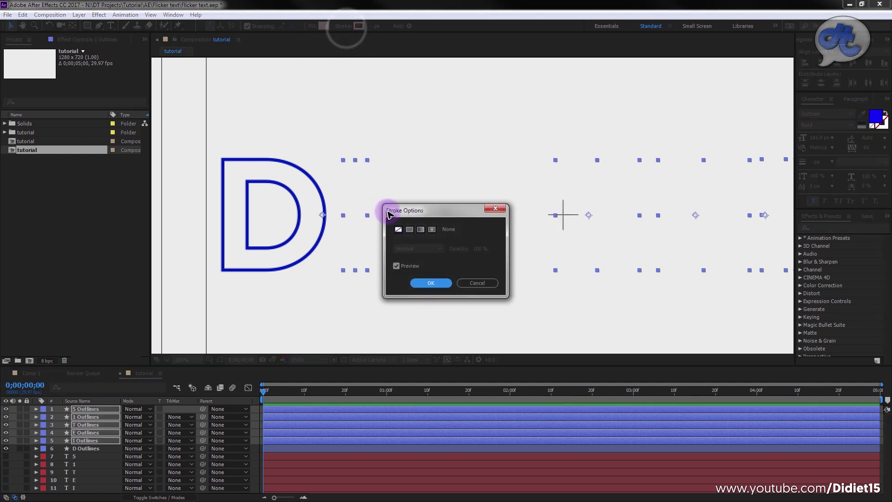
click(410, 229)
click(430, 282)
Zoom and pan to check the hollow letters, then select the D Outlines layer
key(comma)
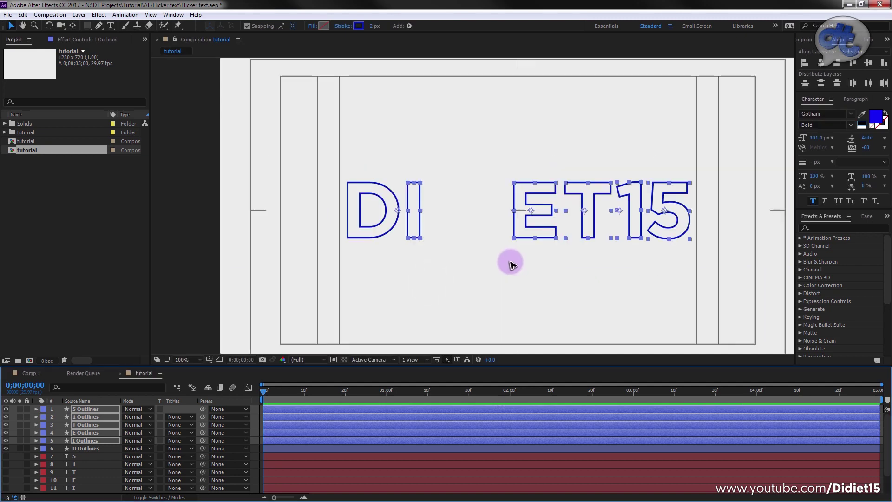
drag(573, 273, 474, 259)
key(period)
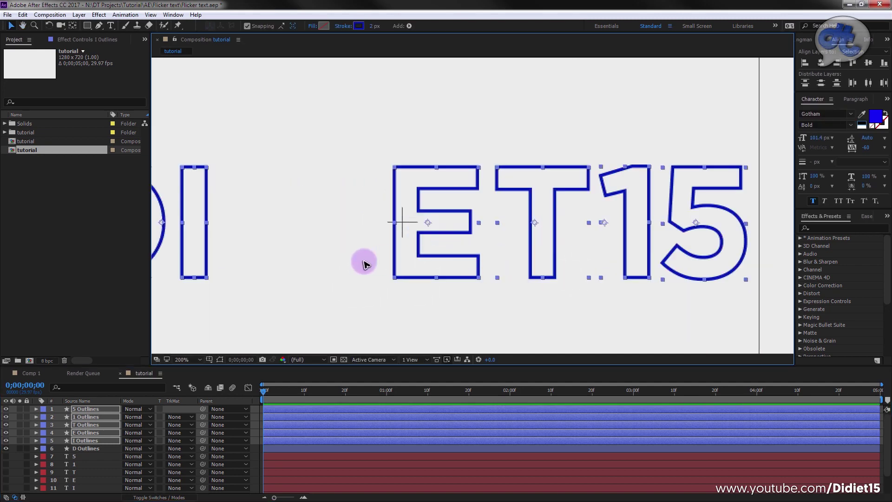
drag(404, 238, 490, 226)
key(v)
click(272, 225)
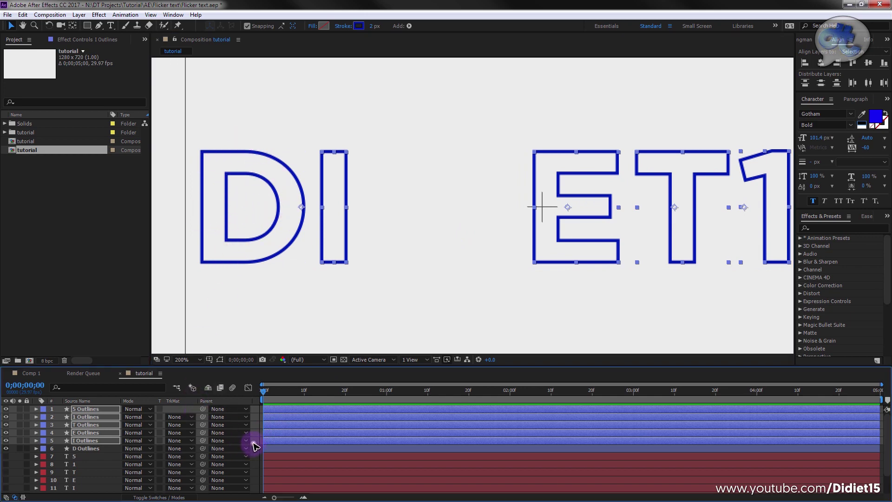
click(253, 442)
click(90, 449)
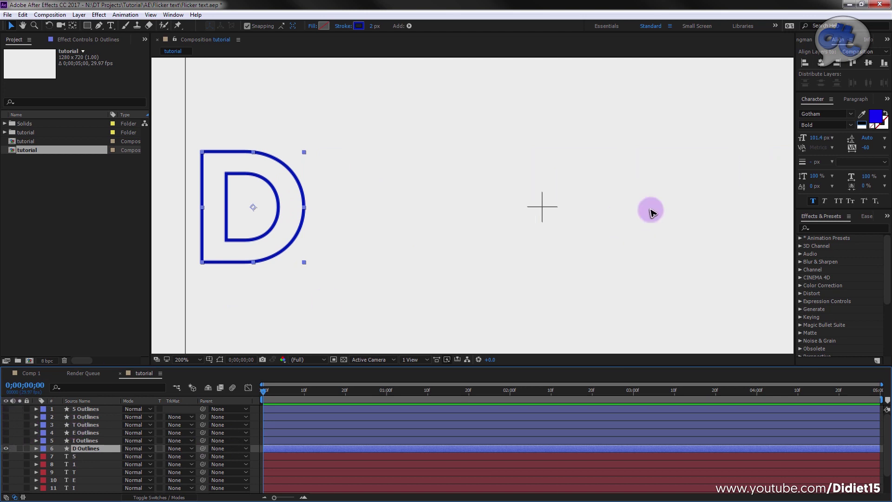
Hide outline layers 1–5 and zoom to 400% so the hollow D fills the view
scroll(354, 199, up, 2)
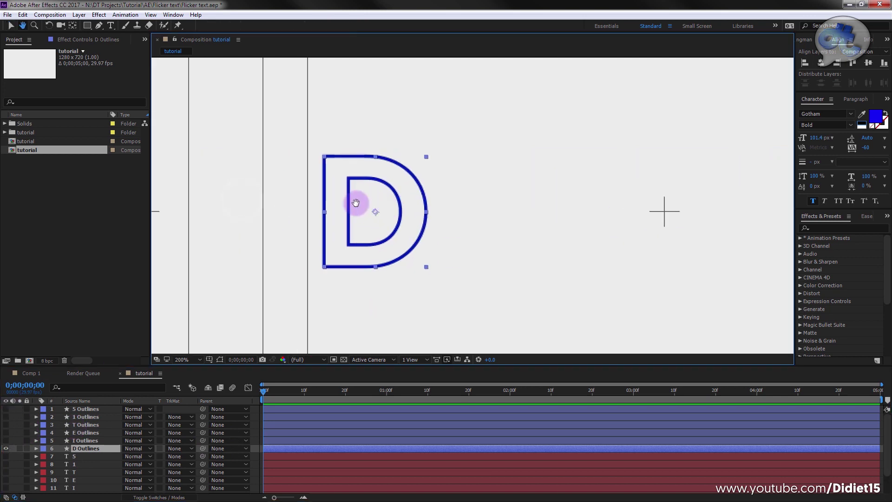
drag(300, 210, 398, 205)
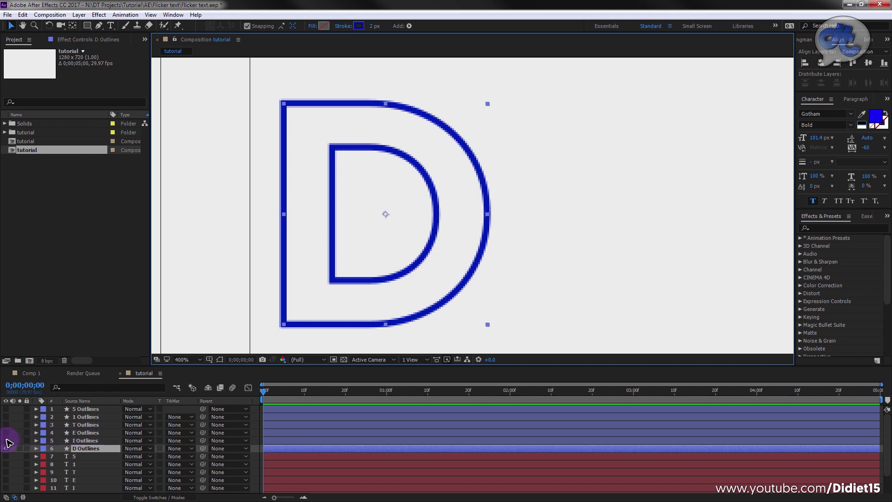
drag(6, 440, 6, 409)
scroll(506, 246, down, 2)
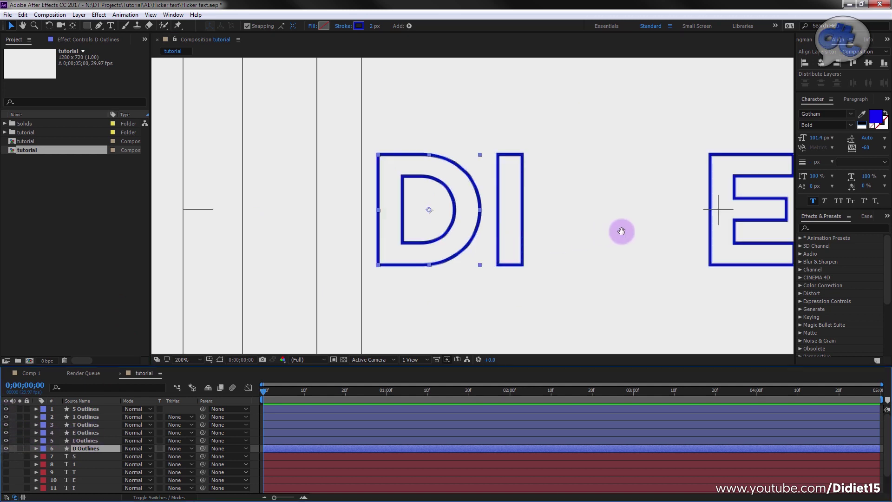
drag(621, 231, 478, 227)
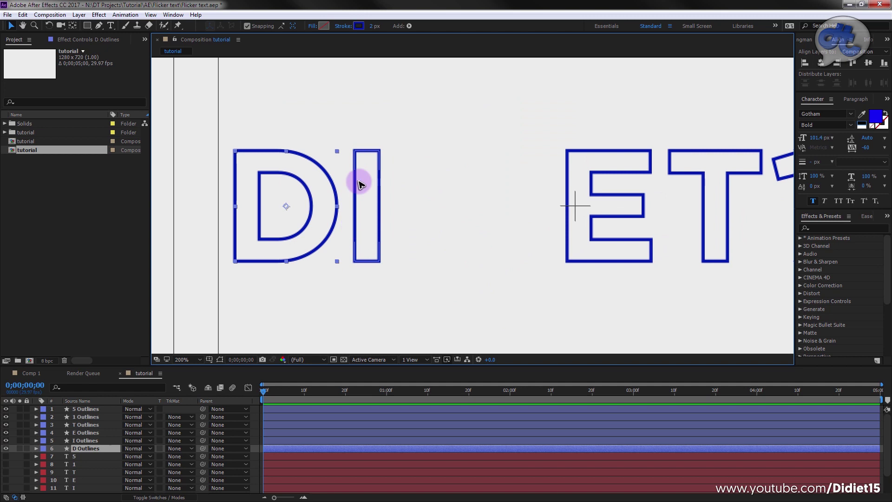
drag(6, 440, 5, 409)
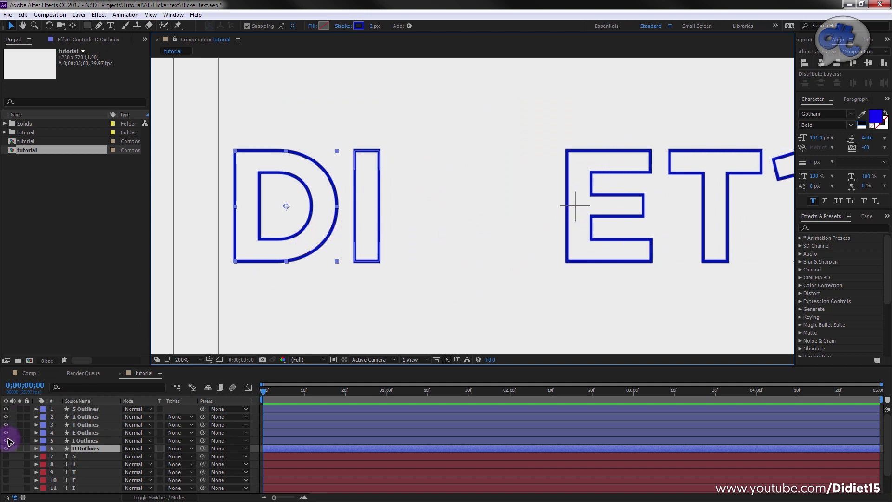
key(period)
drag(239, 193, 545, 197)
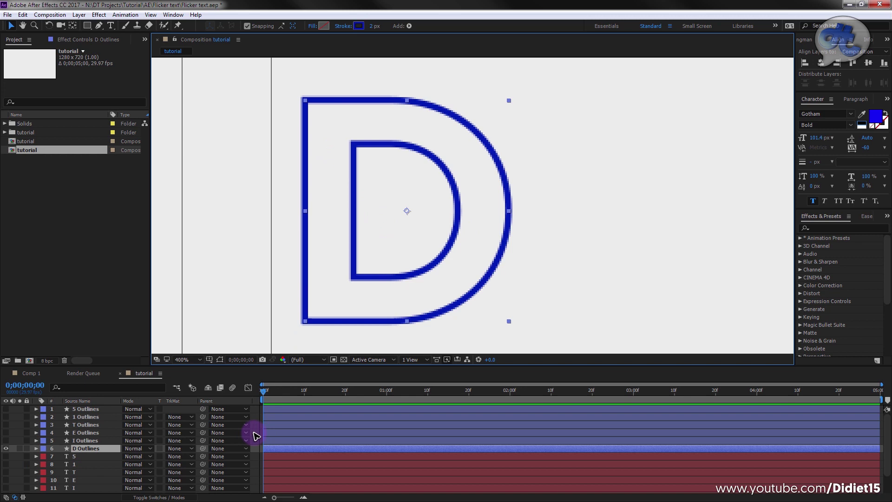
click(74, 448)
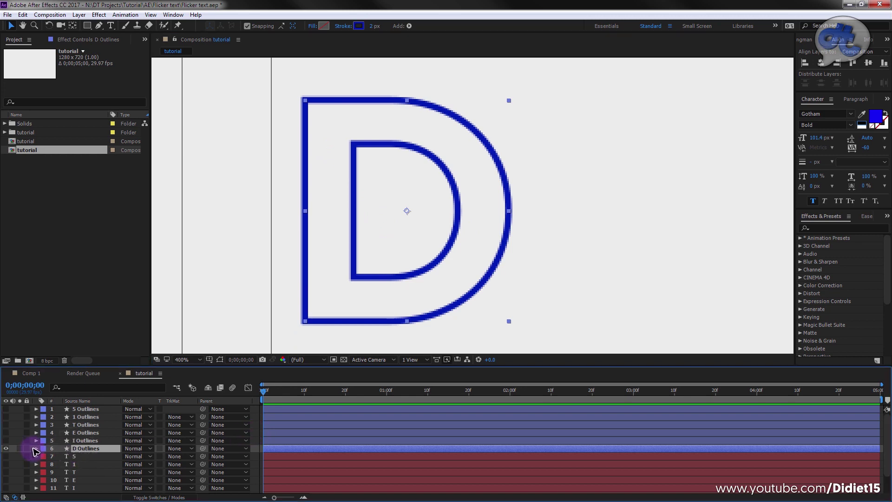
Expand D Outlines > Contents > D to reveal its two paths
click(35, 448)
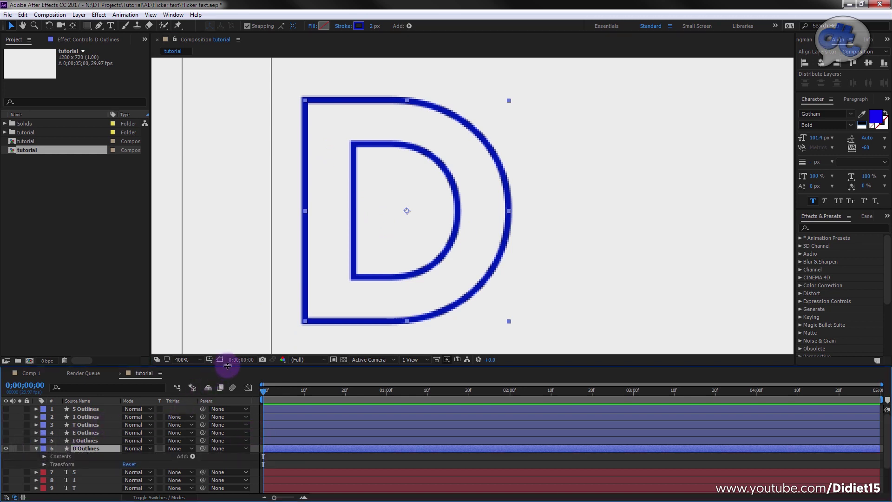
drag(228, 366, 227, 353)
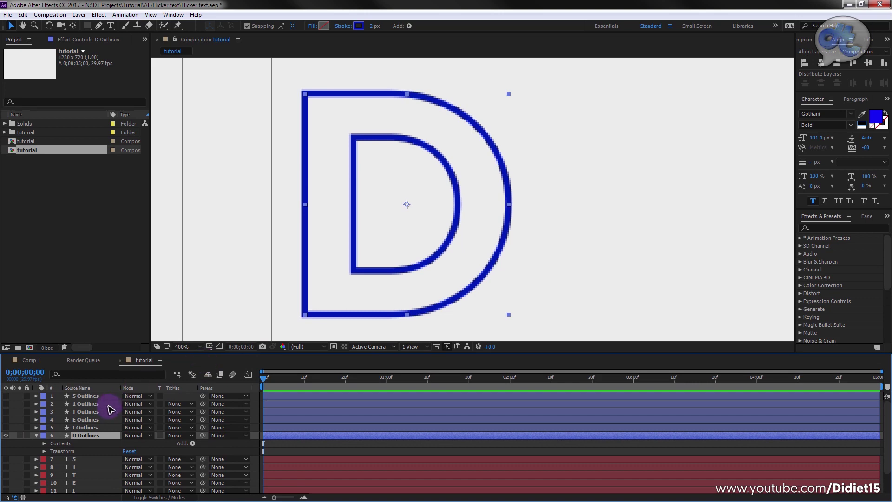
click(44, 444)
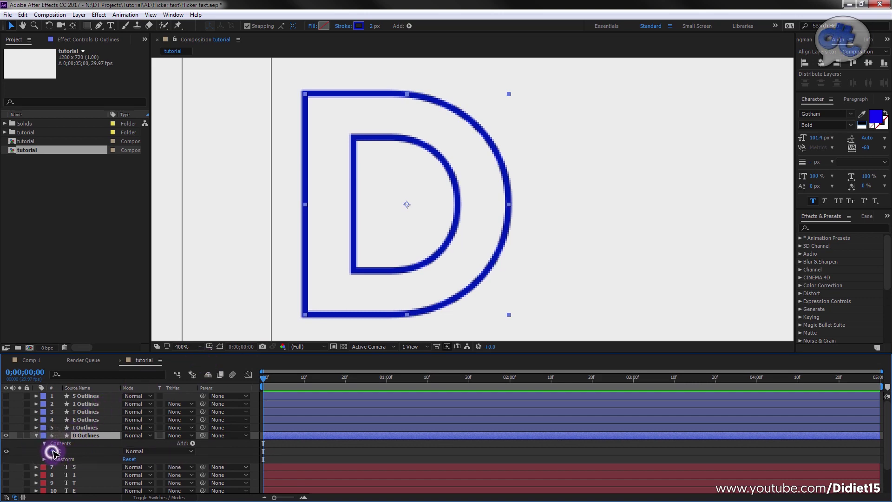
click(52, 451)
click(42, 434)
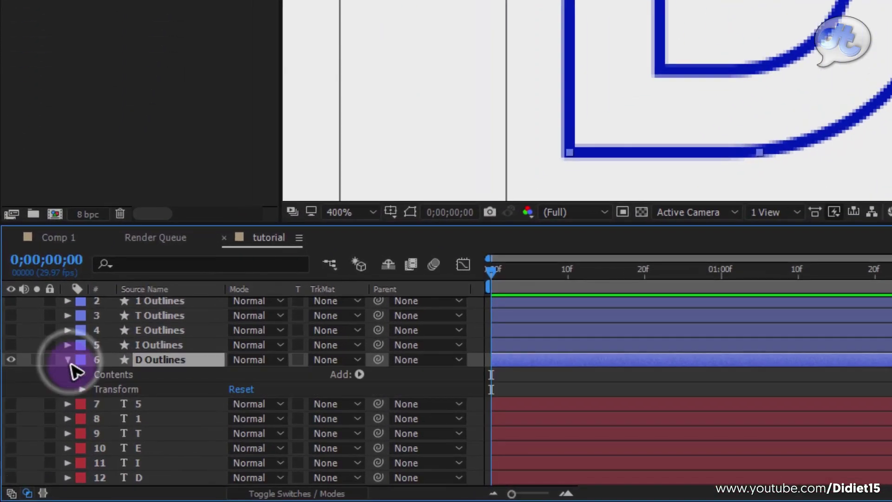
click(84, 375)
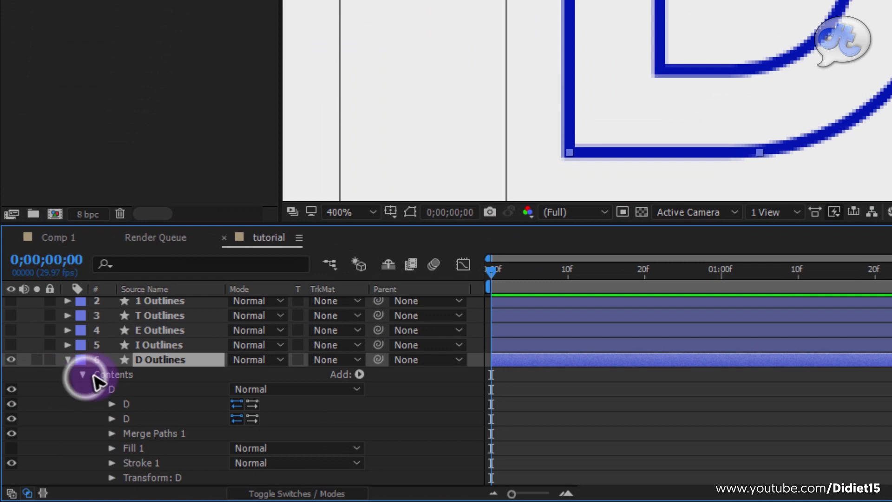
click(100, 391)
click(98, 390)
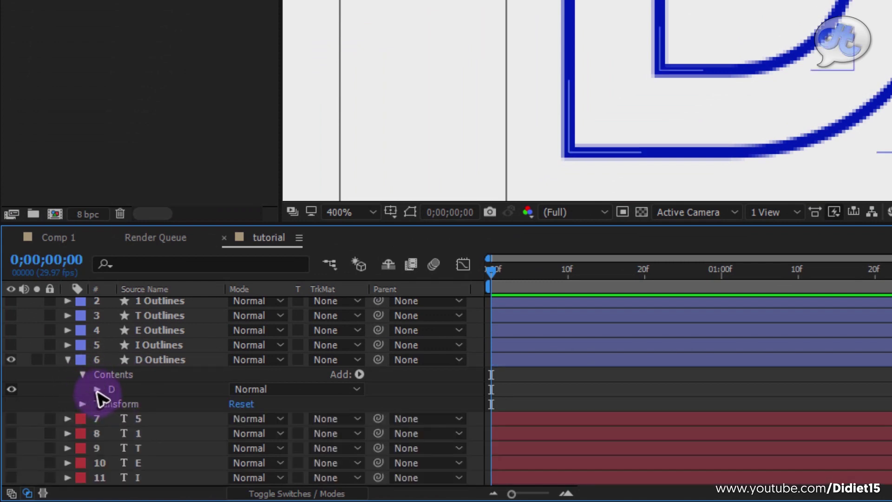
click(97, 390)
scroll(133, 398, down, 2)
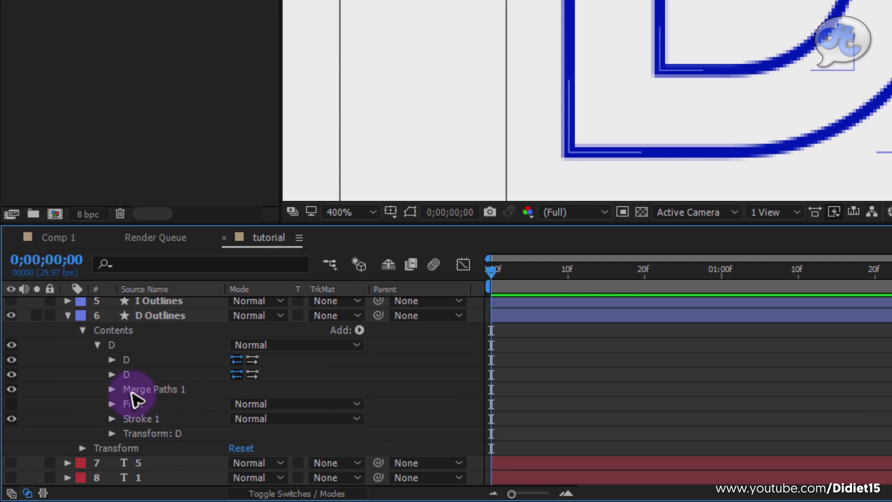
Toggle the two D paths' visibility to compare the inner and outer contours
click(125, 360)
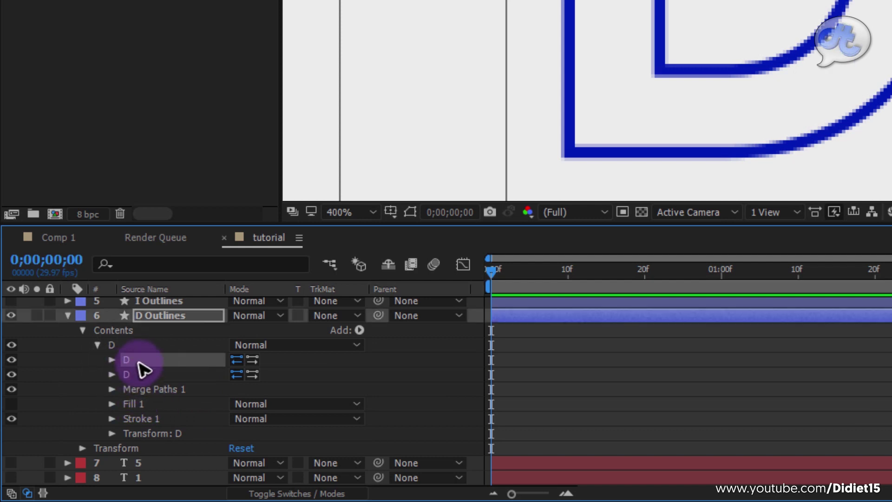
click(128, 375)
click(134, 360)
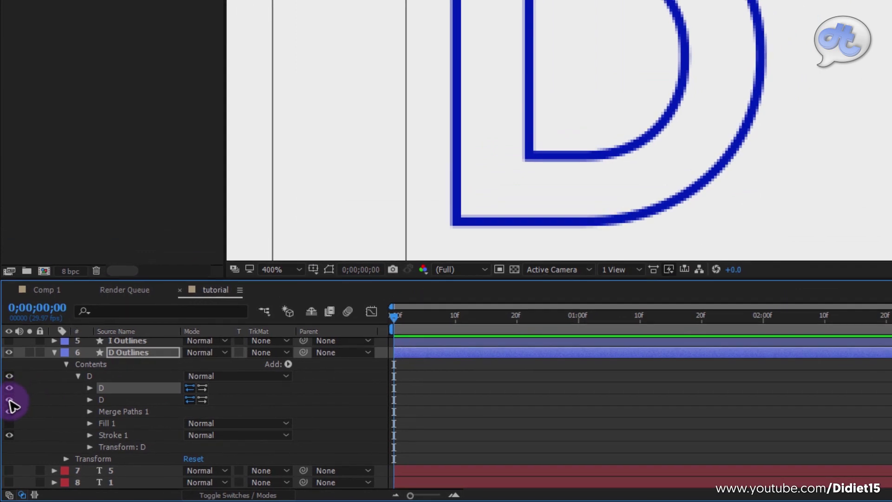
click(9, 399)
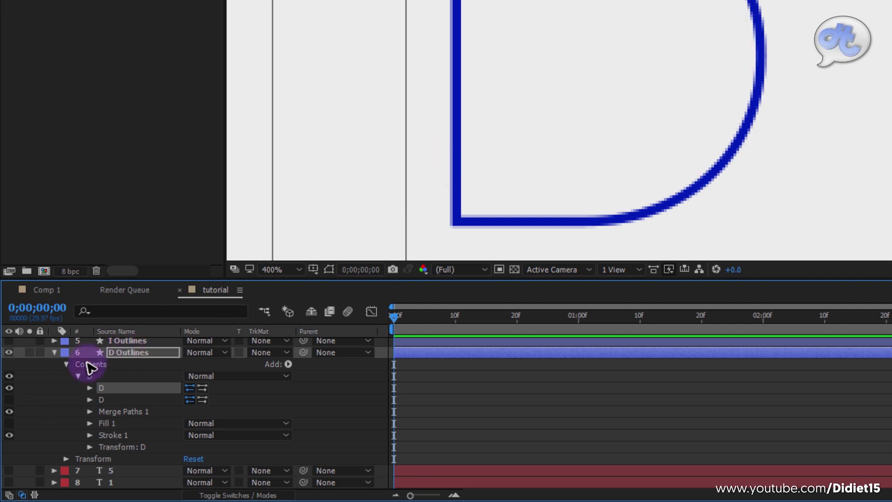
click(10, 388)
click(10, 400)
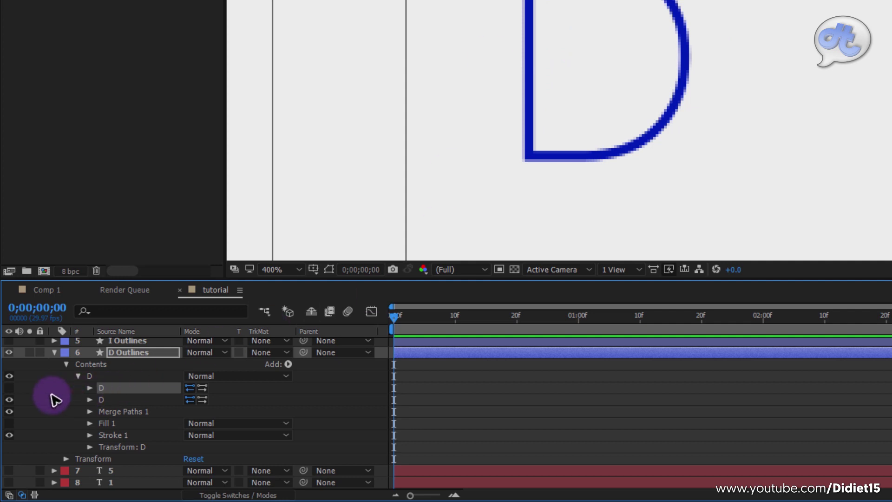
click(9, 400)
click(9, 388)
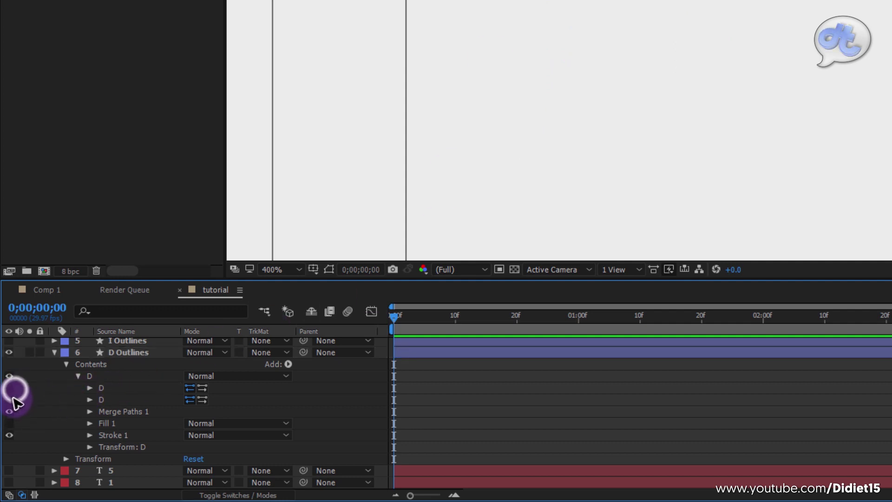
click(10, 399)
Duplicate the D Outlines layer as D Outlines 2
click(139, 353)
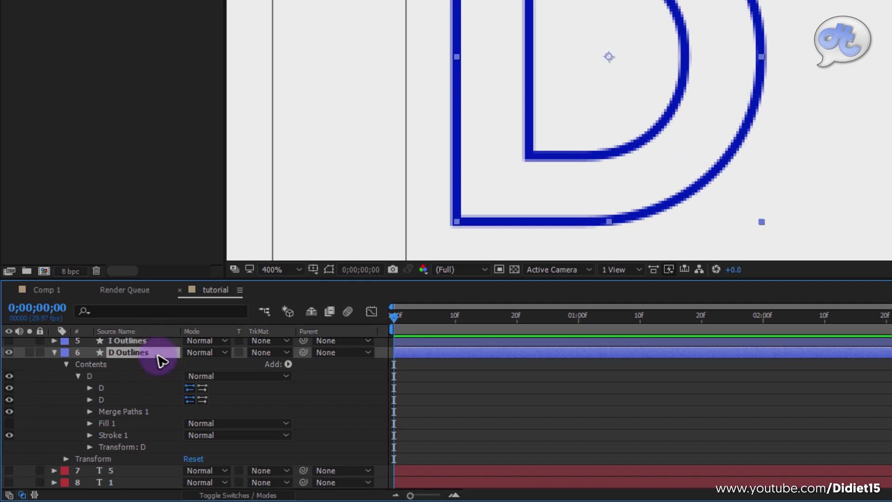
key(ctrl+d)
click(148, 363)
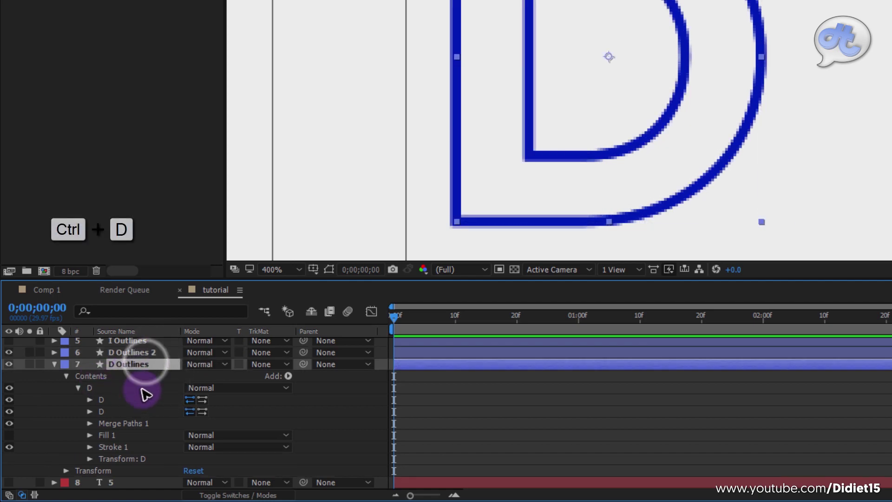
Delete the inner D path from the original D Outlines layer
click(102, 411)
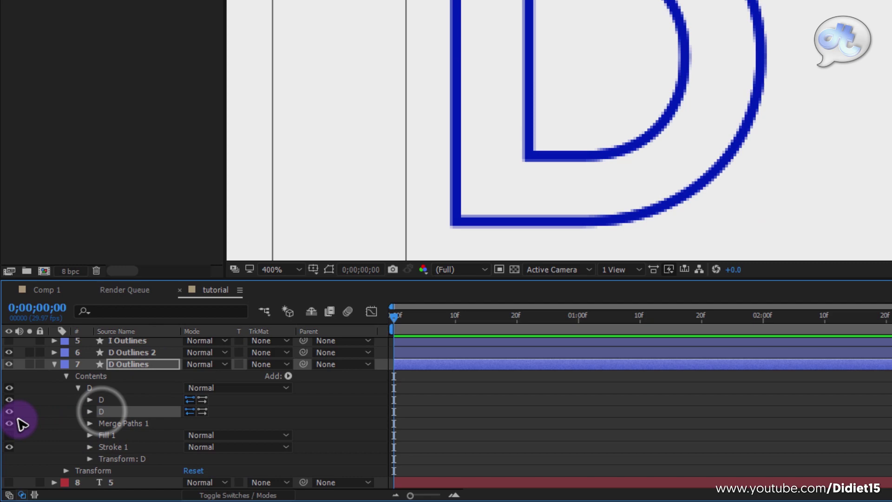
key(Delete)
click(55, 359)
click(54, 364)
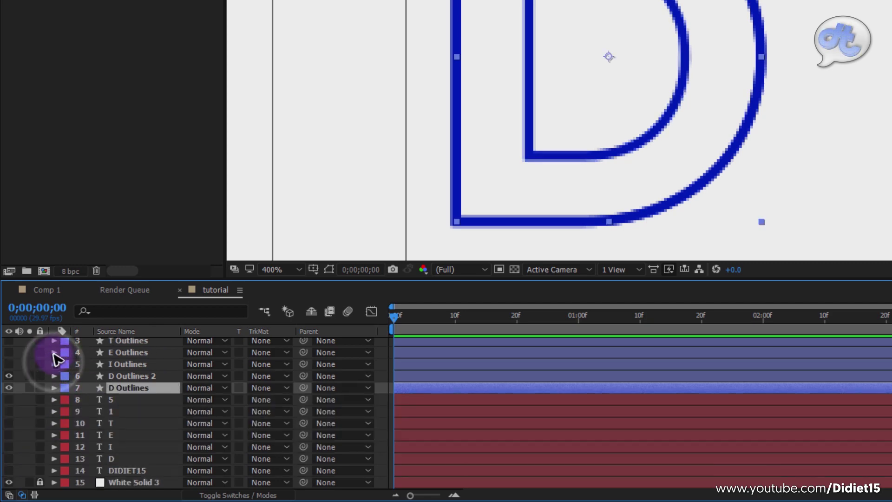
Delete the outer D path from D Outlines 2, keeping only the inner contour
click(55, 377)
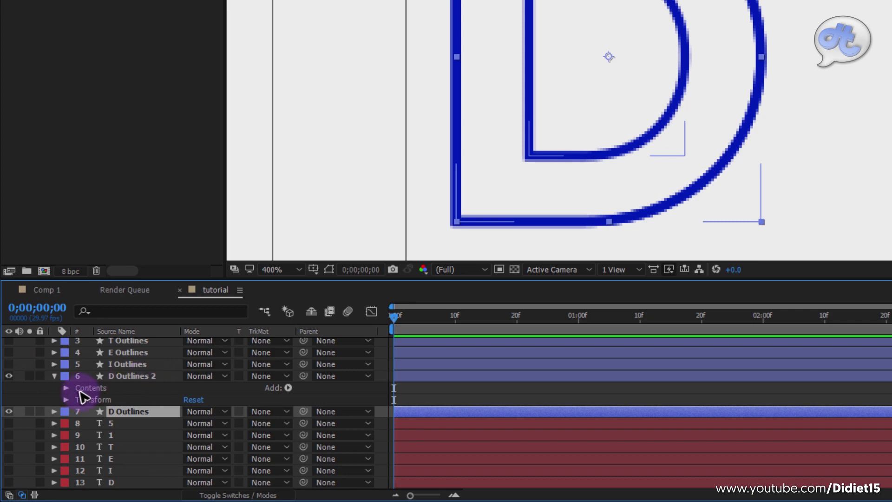
click(66, 389)
click(78, 400)
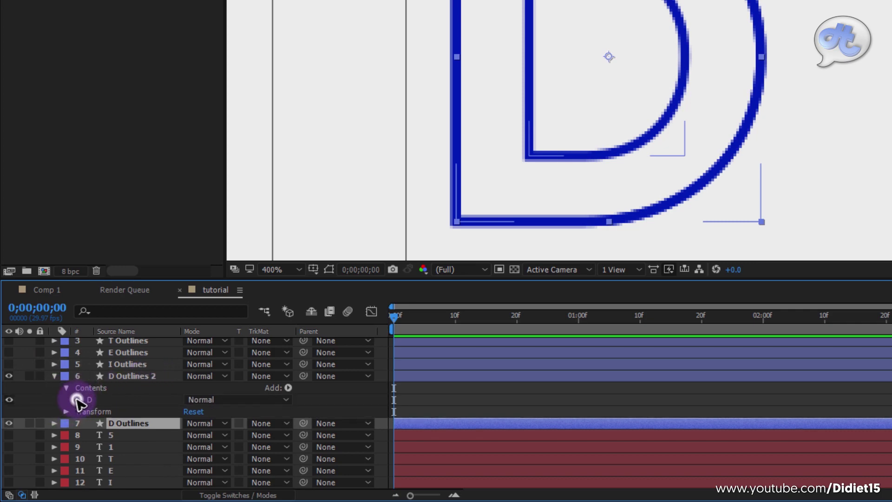
click(103, 413)
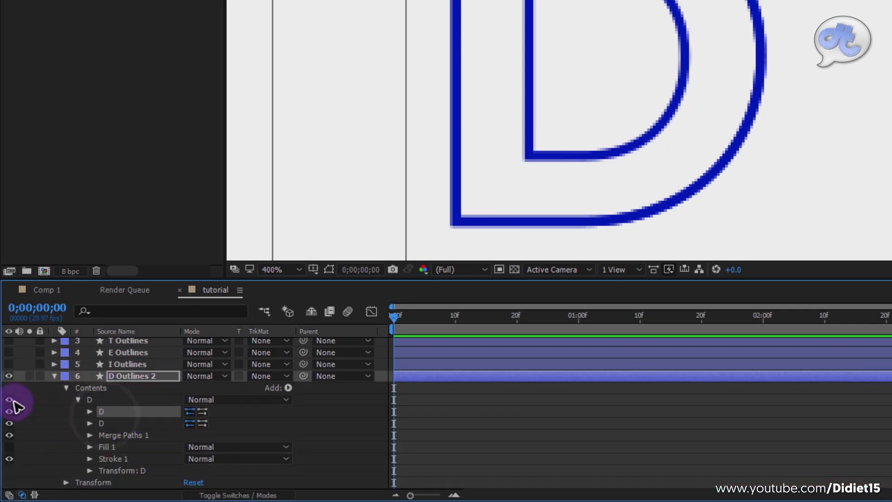
key(Delete)
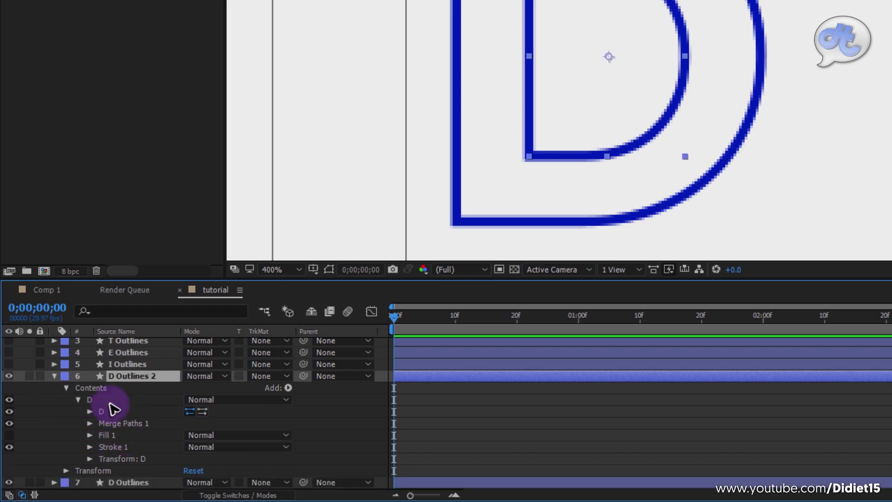
click(53, 377)
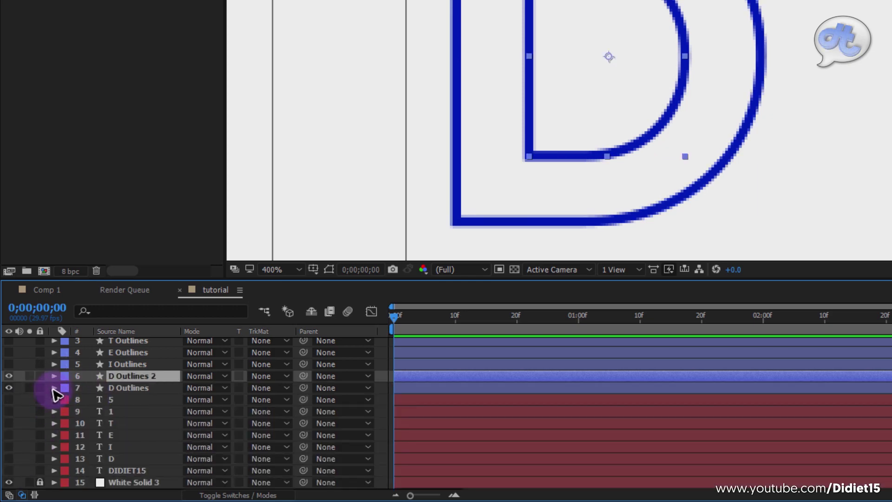
Toggle both D layers' visibility to compare them, ending with D Outlines 2 hidden
click(54, 388)
click(54, 387)
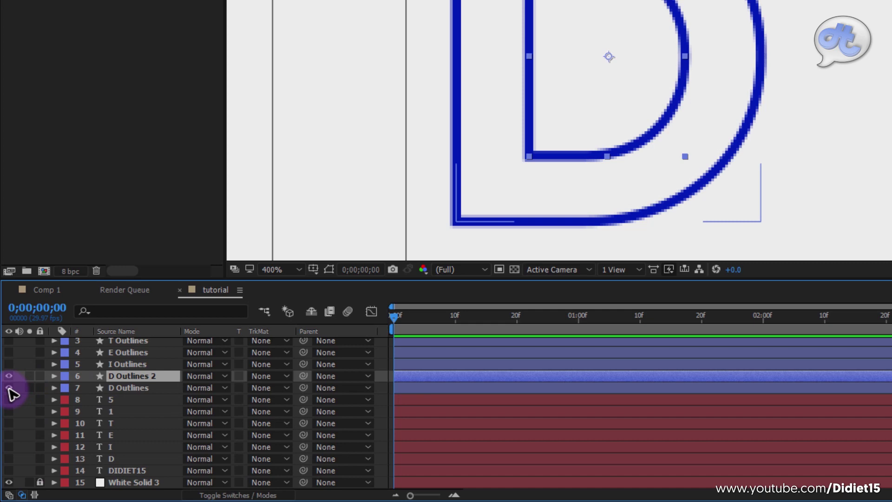
click(8, 387)
click(8, 388)
click(9, 375)
click(9, 375)
click(9, 375)
click(9, 375)
click(10, 376)
click(9, 387)
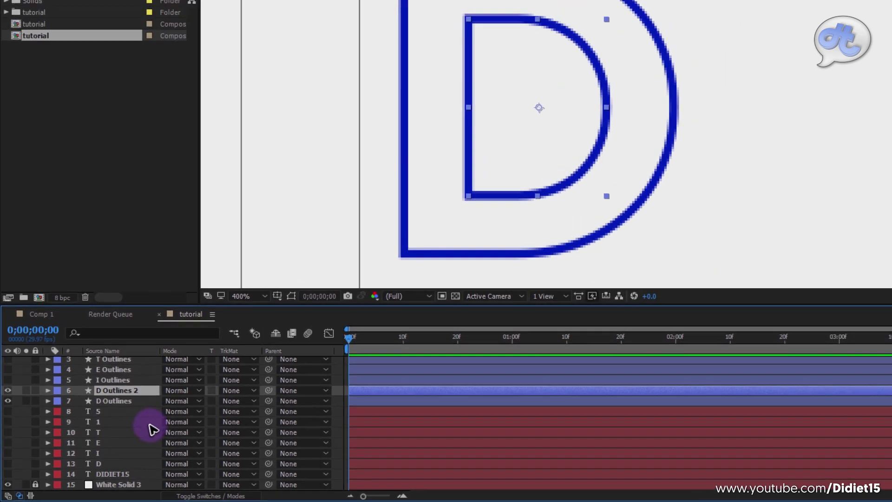
click(169, 412)
click(83, 425)
click(6, 416)
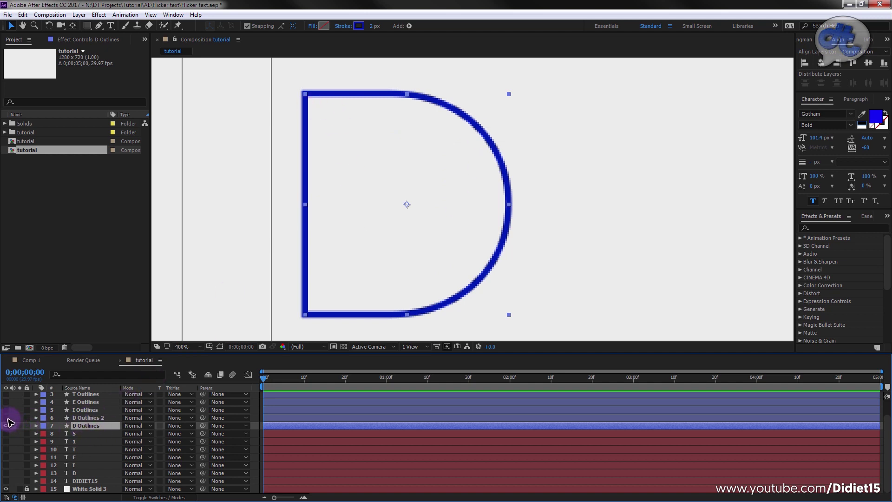
Hide the D Outlines 2 layer and select the outer D Outlines layer
click(6, 417)
click(100, 434)
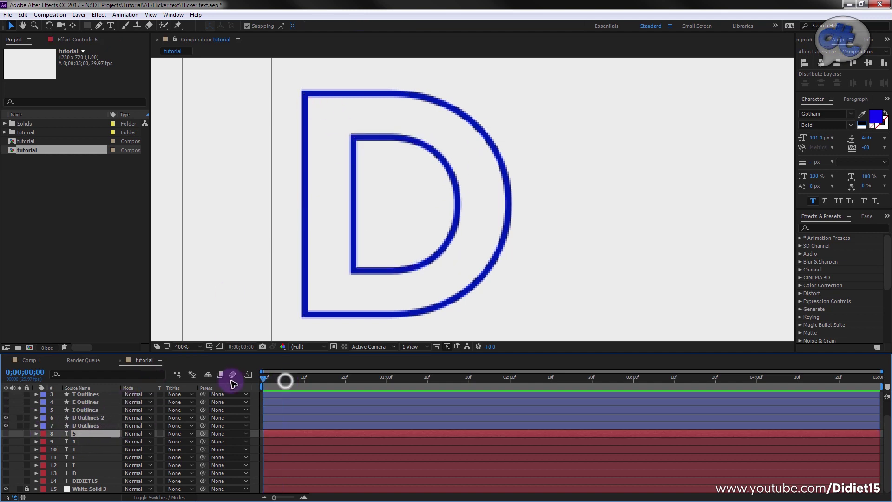
click(99, 417)
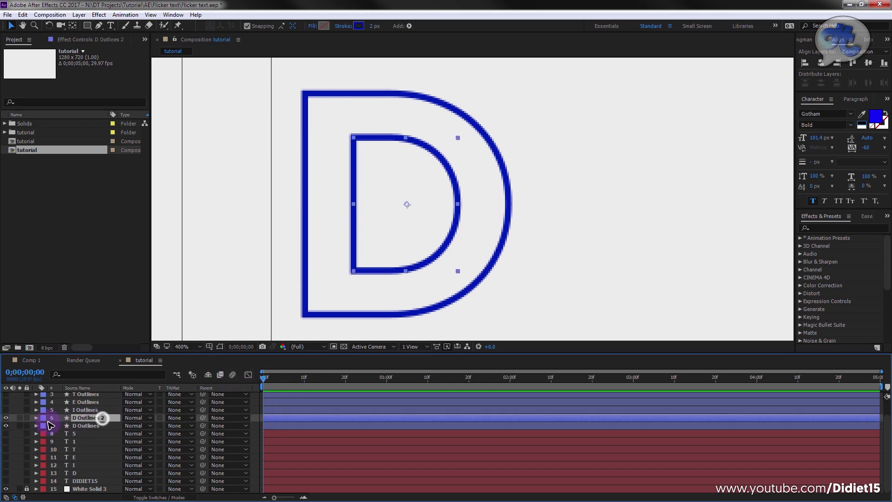
click(6, 417)
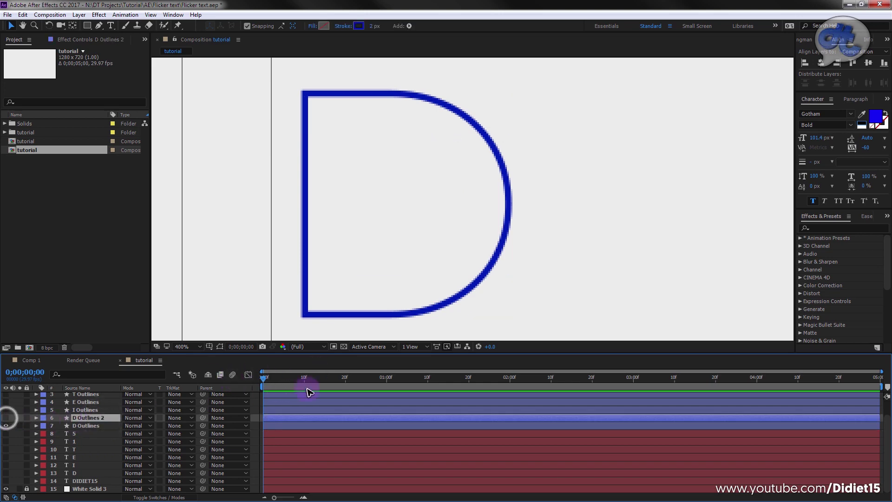
click(86, 425)
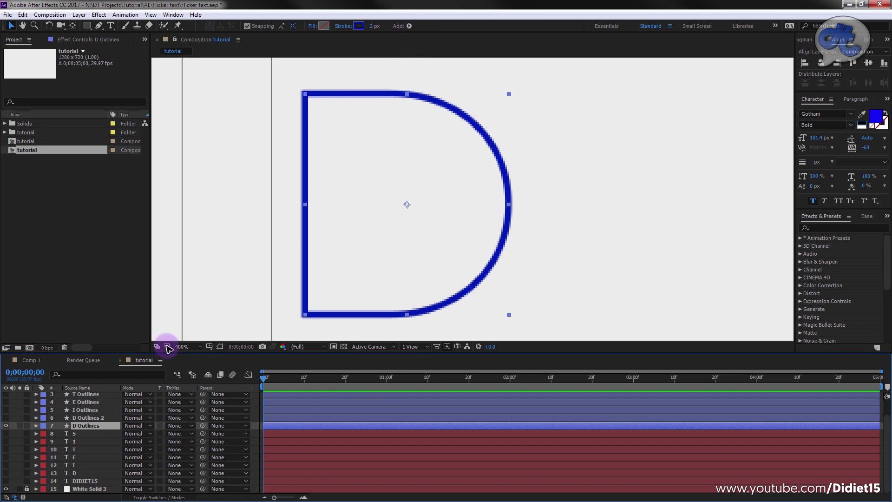
right_click(113, 424)
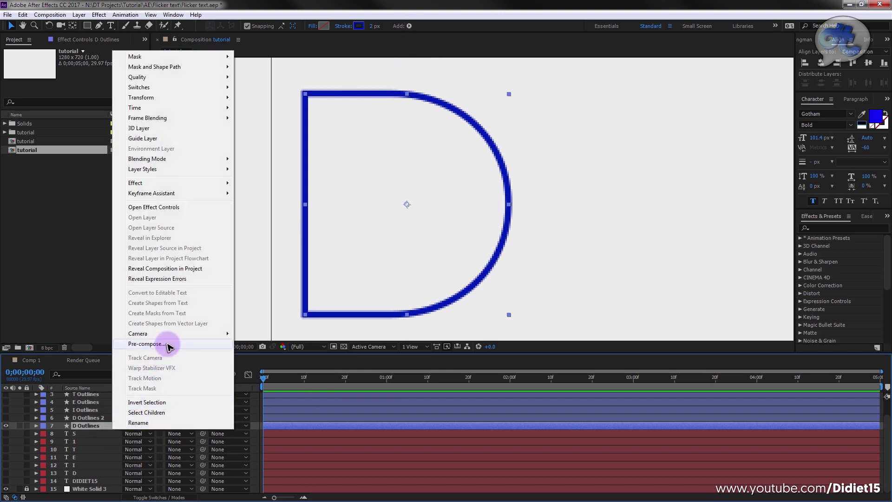
click(96, 423)
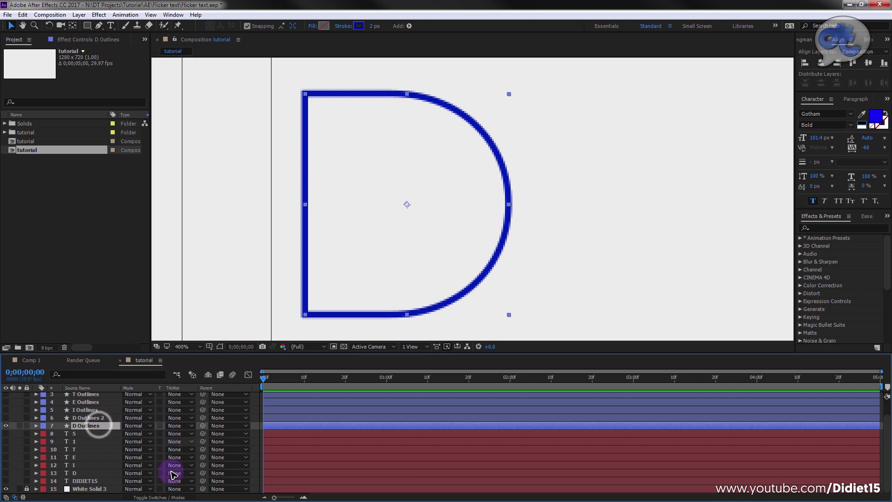
click(168, 497)
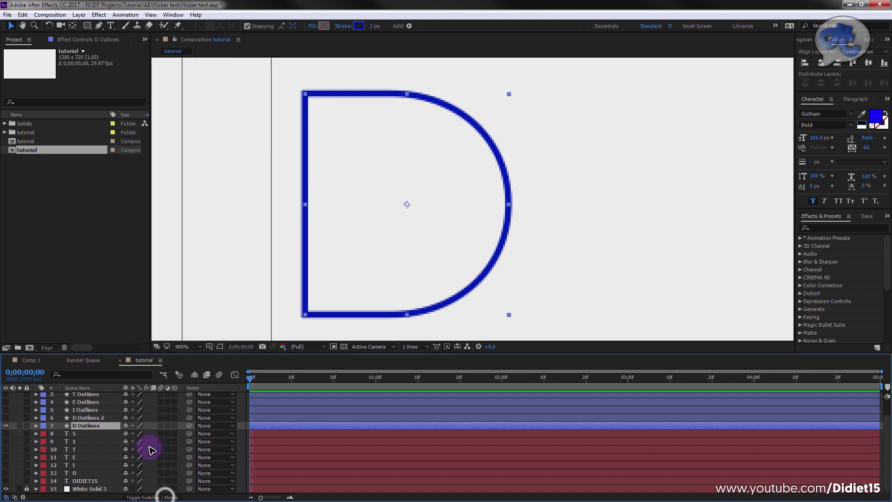
click(146, 497)
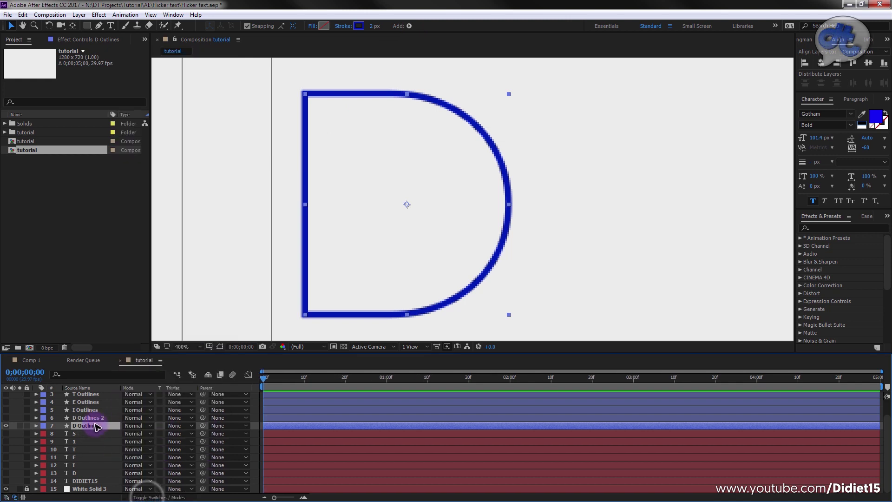
Add a Trim Paths operator to D Outlines and expand Trim Paths 1
click(36, 426)
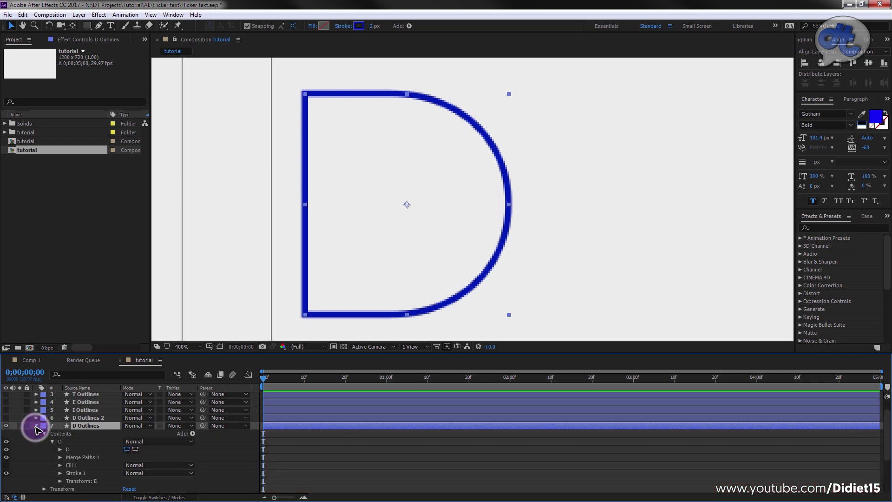
click(191, 434)
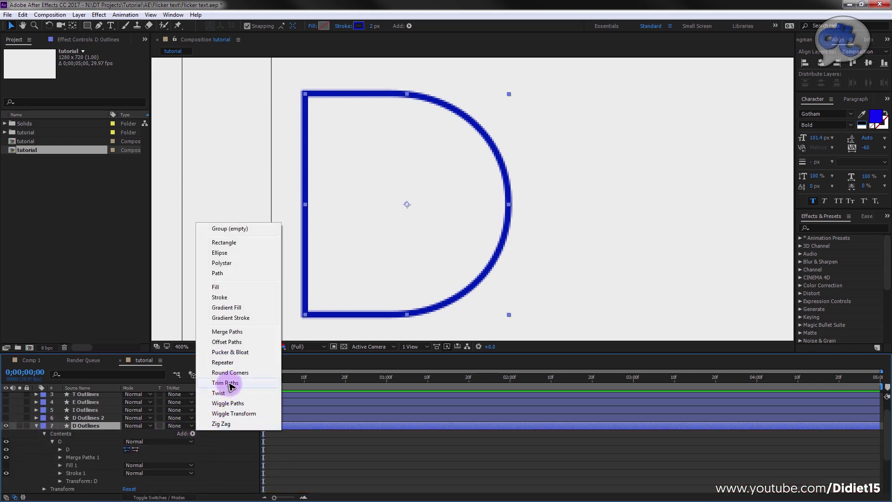
click(36, 425)
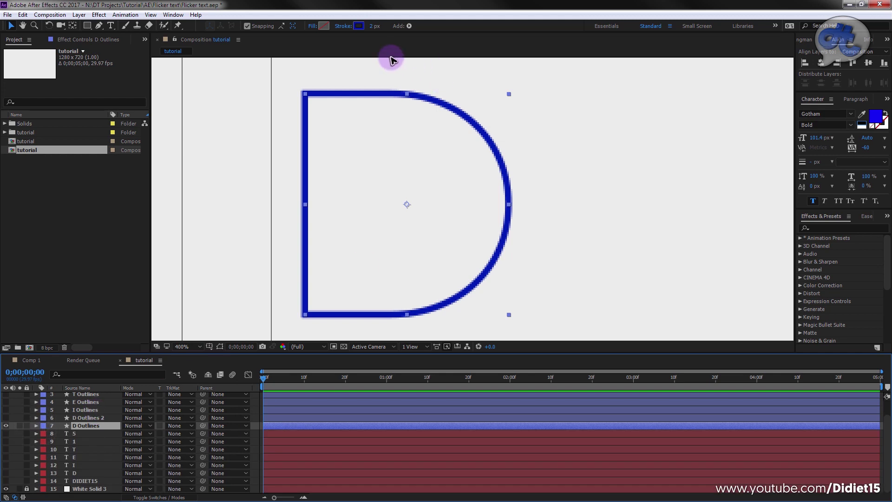
click(409, 26)
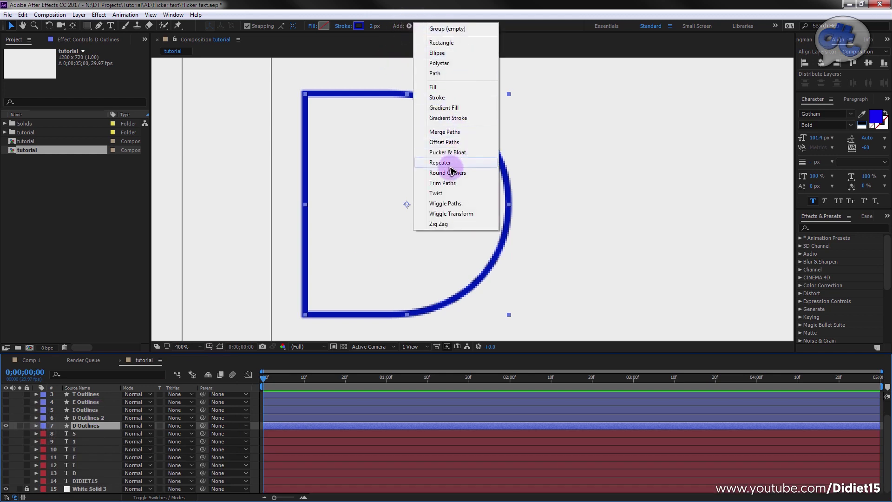
click(449, 183)
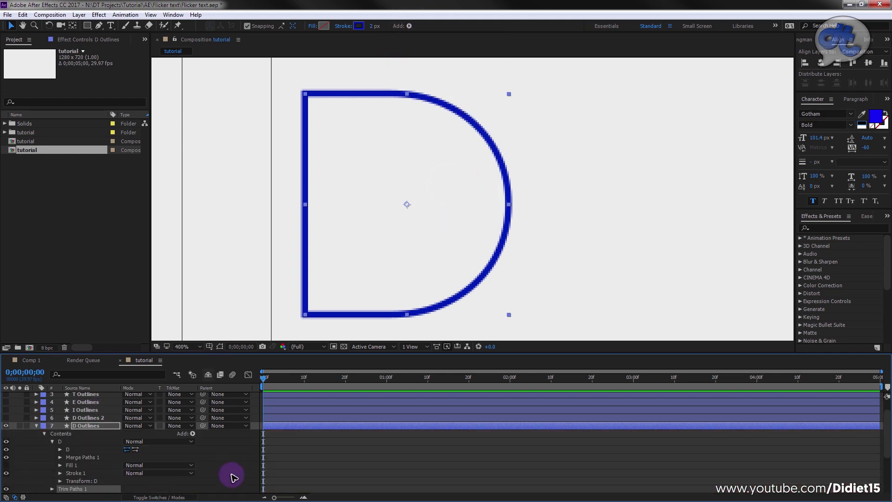
scroll(218, 469, down, 1)
click(52, 465)
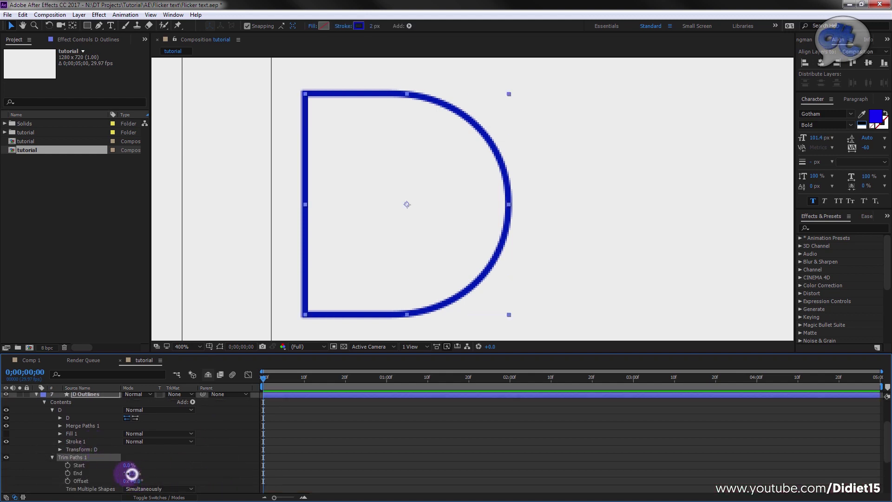
Scrub Trim Paths 1 End to 58% and Offset to -150.4° on the outer D
drag(131, 473, 113, 471)
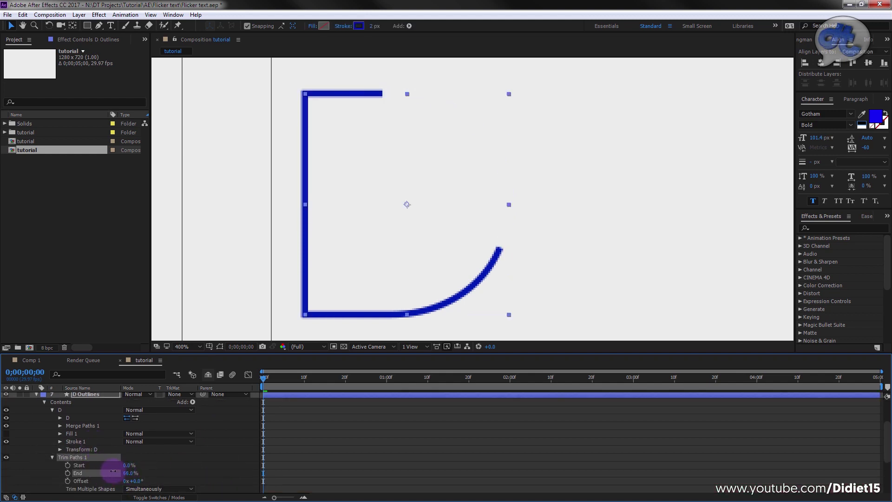
mouse_move(121, 470)
mouse_down()
mouse_move(112, 471)
mouse_move(137, 484)
mouse_up()
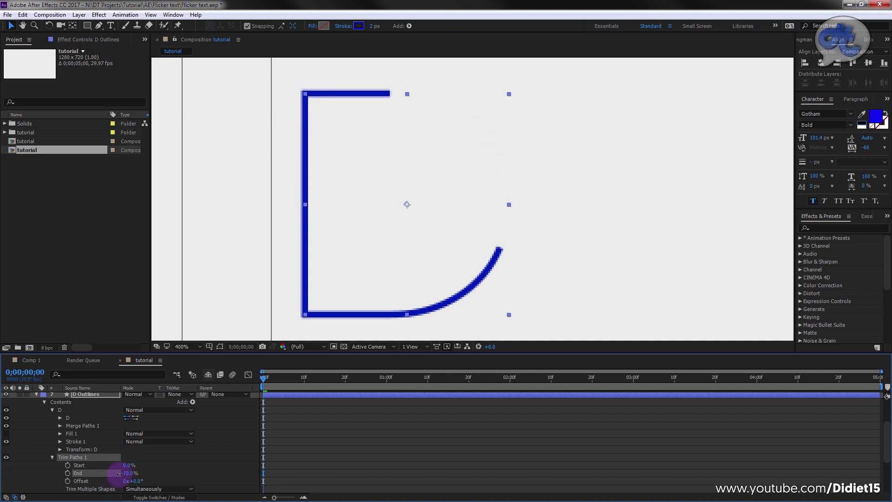
drag(139, 483, 137, 488)
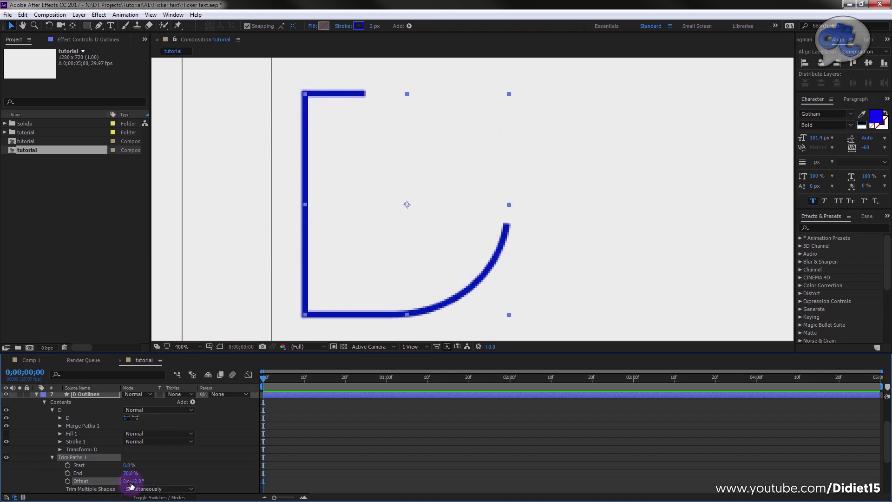
mouse_move(136, 483)
mouse_down()
mouse_move(98, 488)
mouse_move(128, 477)
mouse_move(93, 478)
mouse_up()
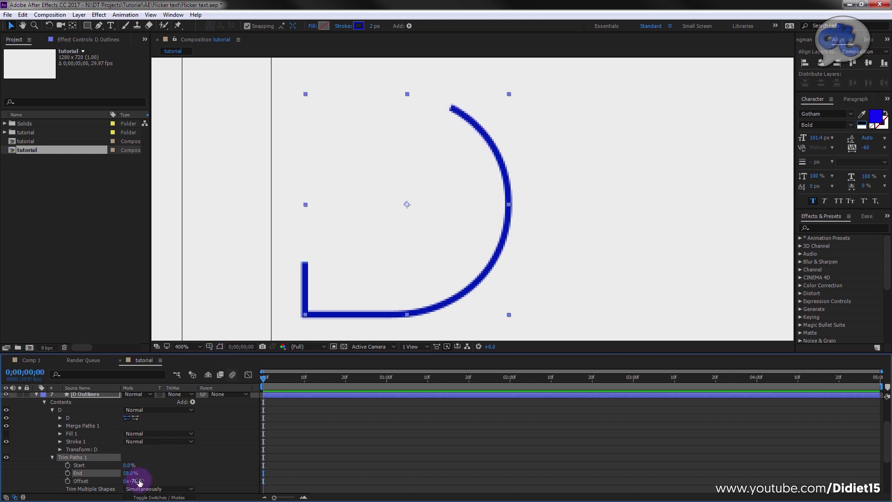
drag(135, 479, 118, 485)
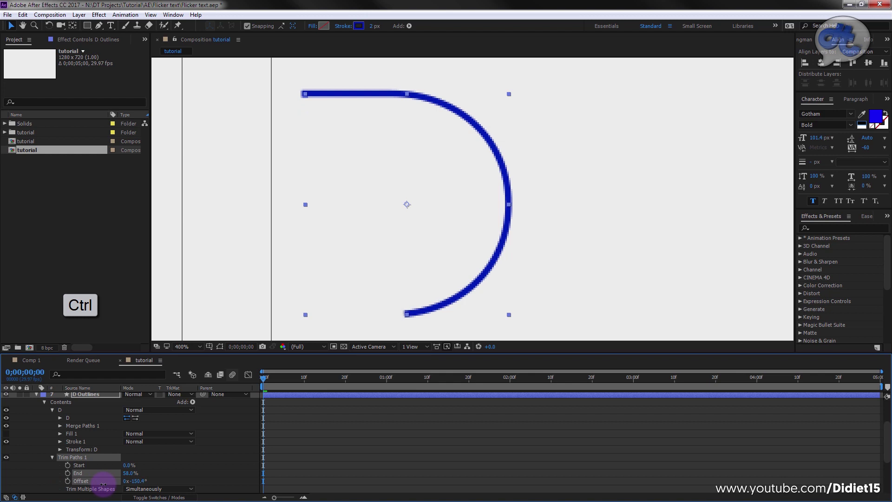
click(103, 481)
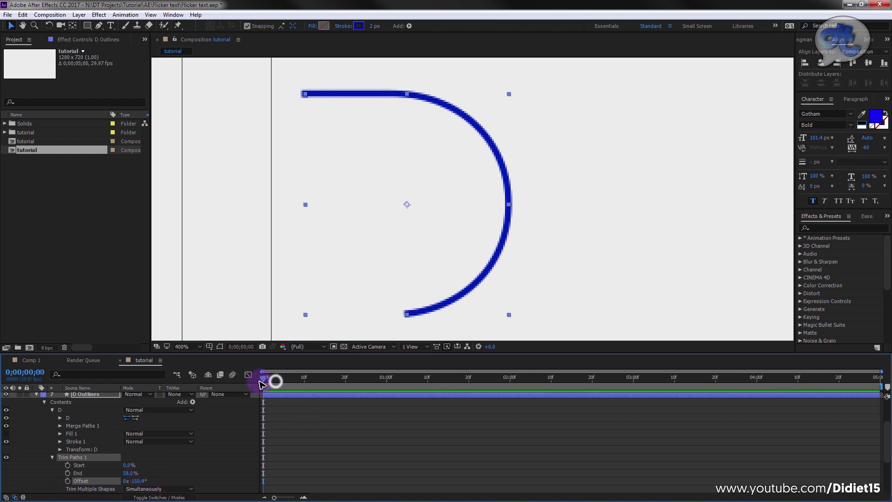
Keyframe the D's Trim Paths End from 0% at the first frame to 100% at frame 13
mouse_move(129, 473)
mouse_down()
mouse_move(99, 472)
mouse_move(103, 480)
mouse_up()
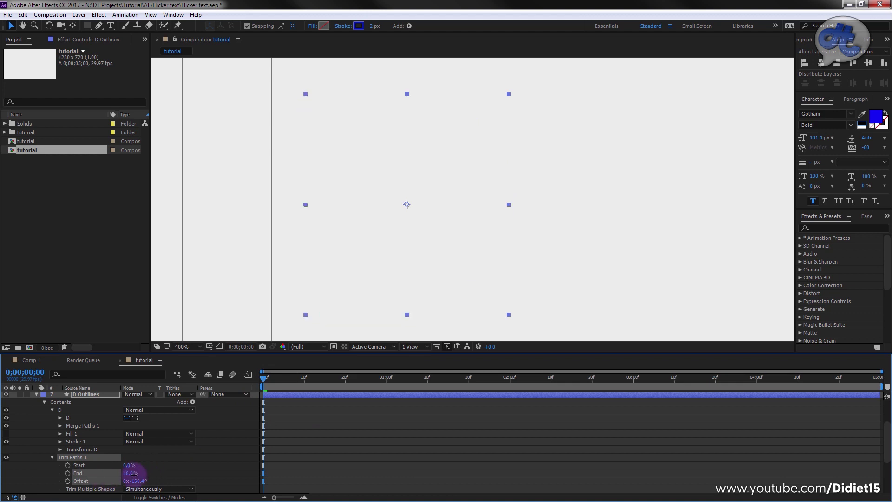
drag(104, 480, 97, 472)
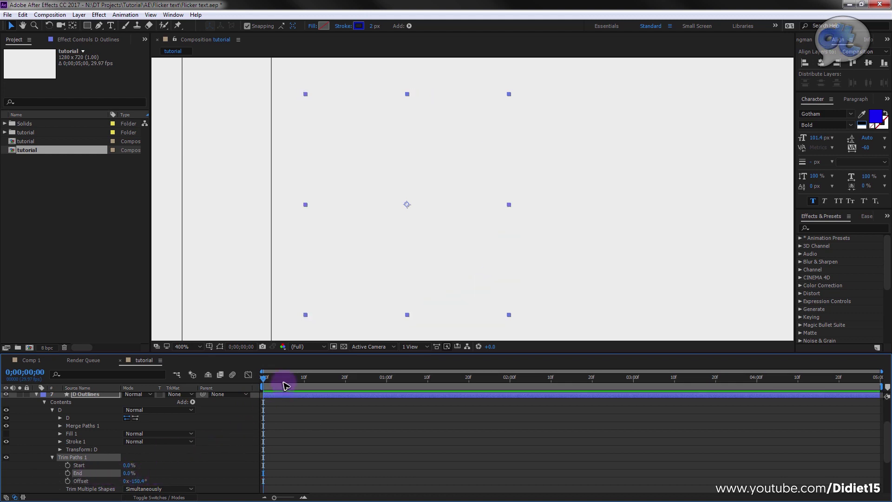
click(67, 472)
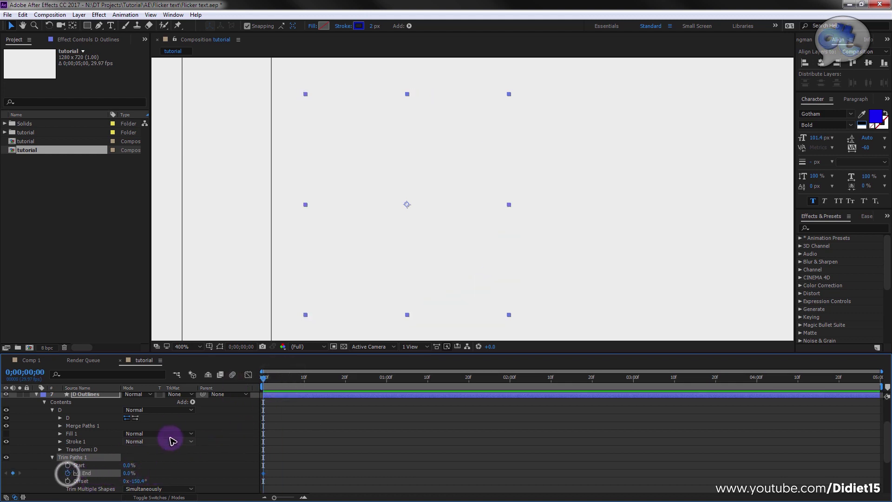
click(263, 377)
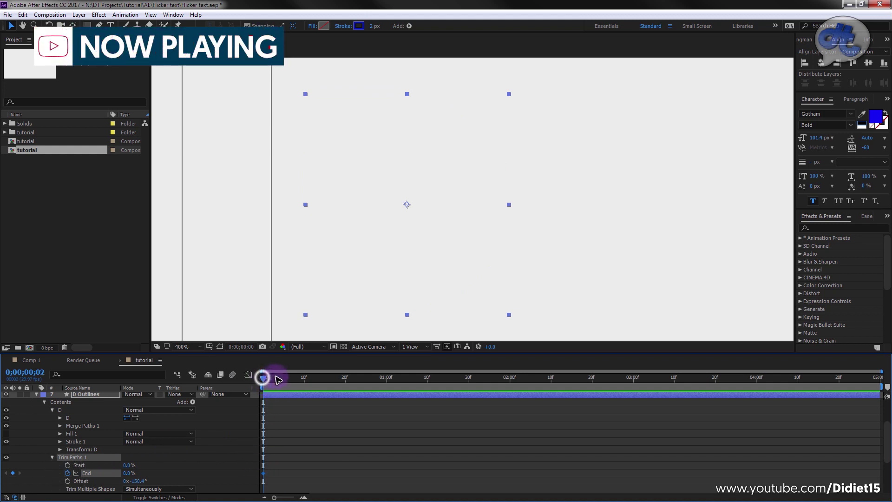
drag(278, 380, 320, 386)
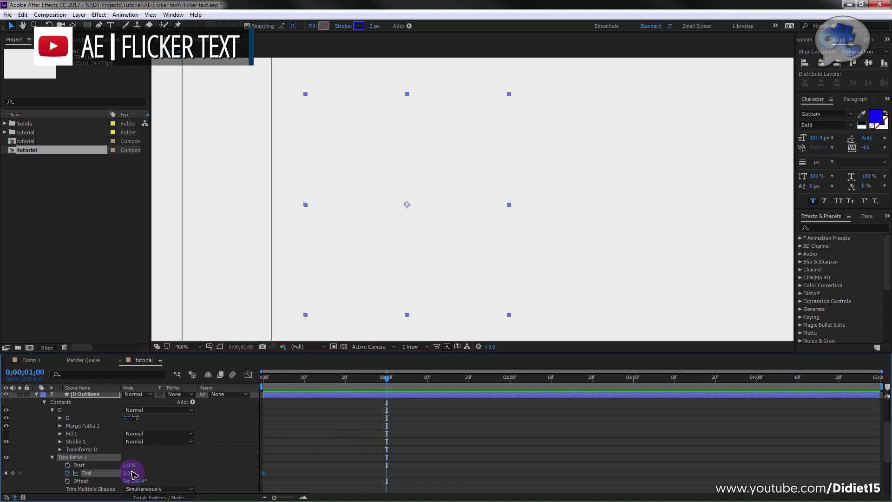
drag(129, 473, 311, 462)
drag(390, 377, 241, 385)
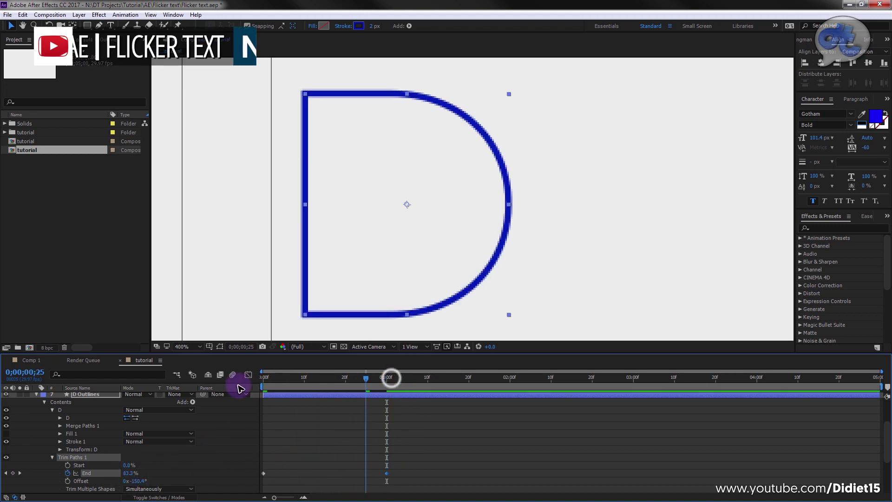
key(space)
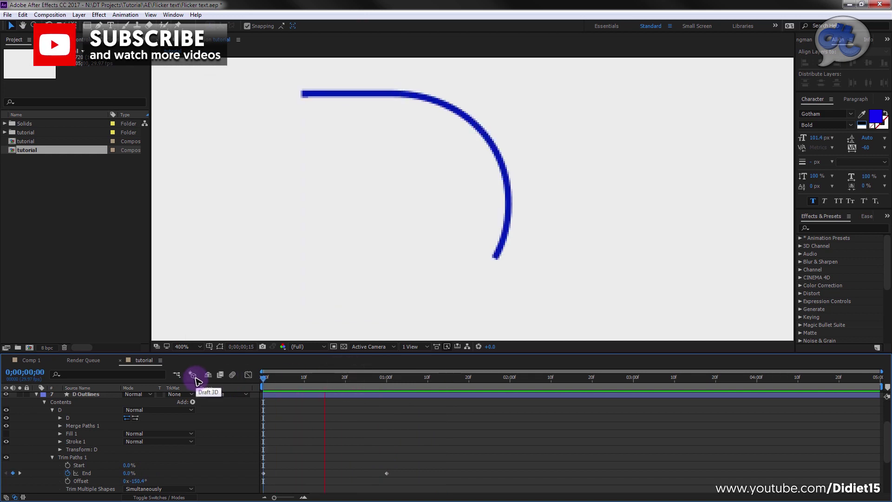
Easy-ease both End keyframes with F9 and steepen the start of the speed curve
drag(418, 454, 263, 483)
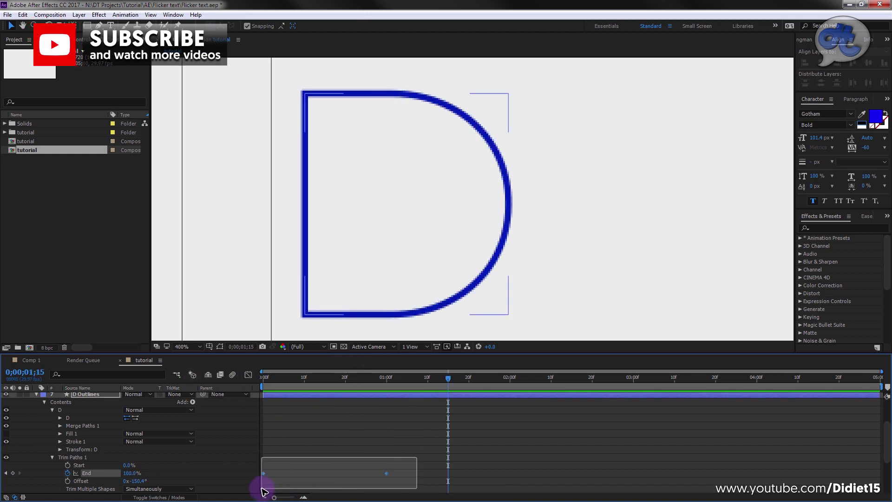
key(F9)
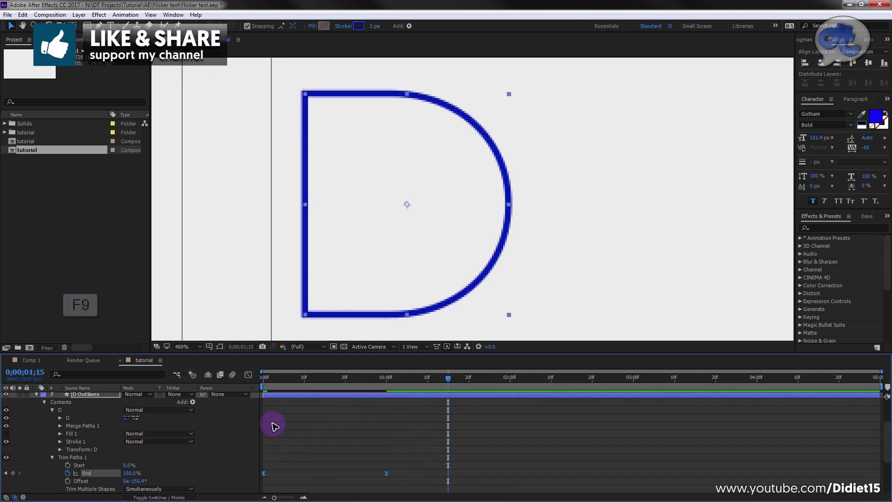
click(248, 375)
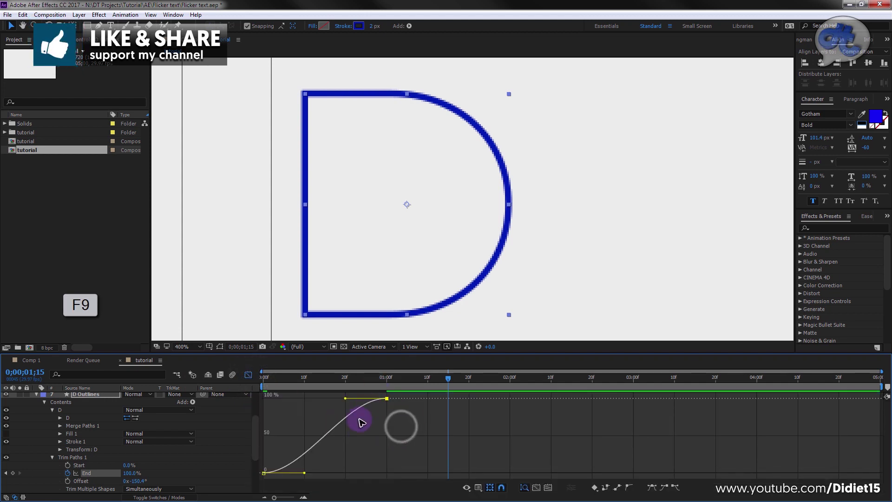
drag(343, 399, 277, 399)
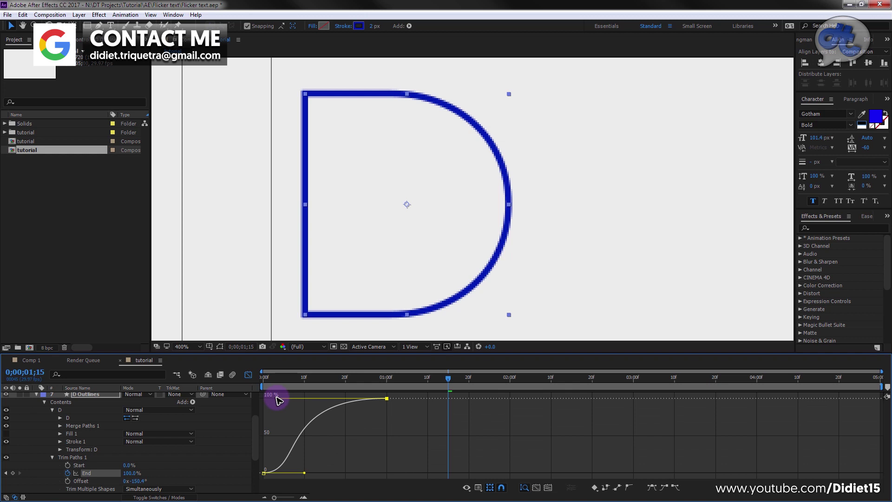
click(248, 374)
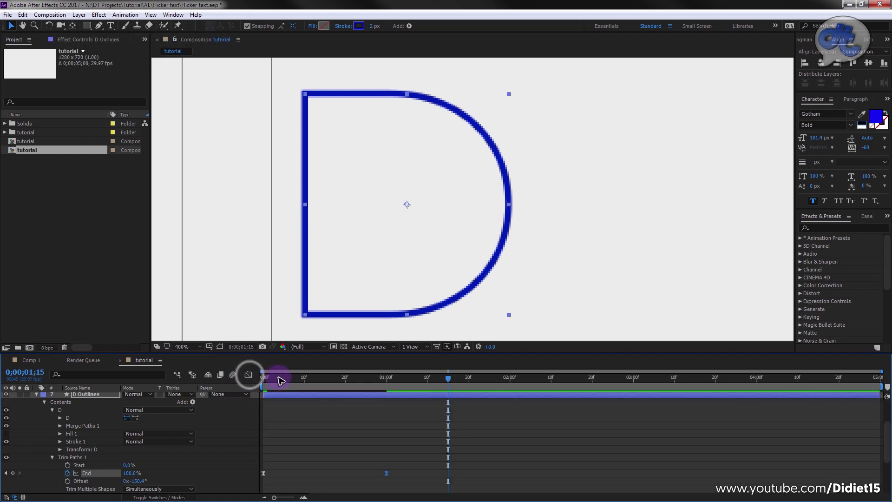
click(297, 434)
key(Home)
key(space)
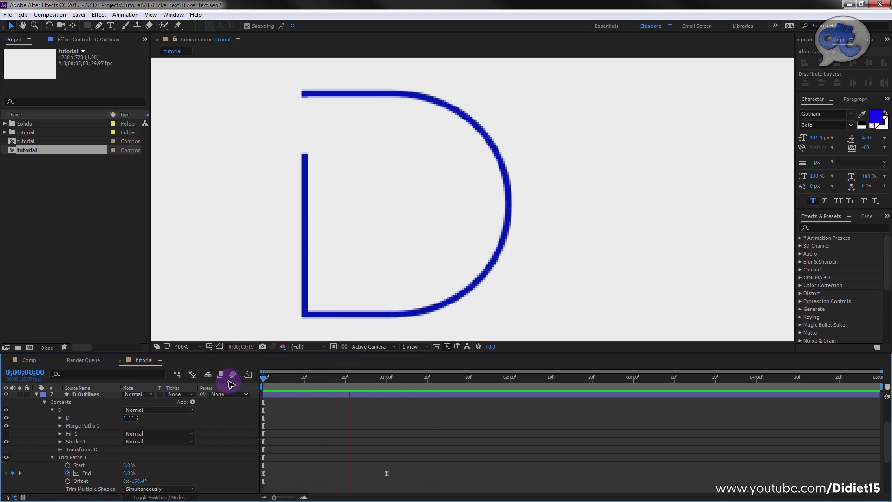
Show only the D Outlines layer's animated End keyframes with U
click(330, 442)
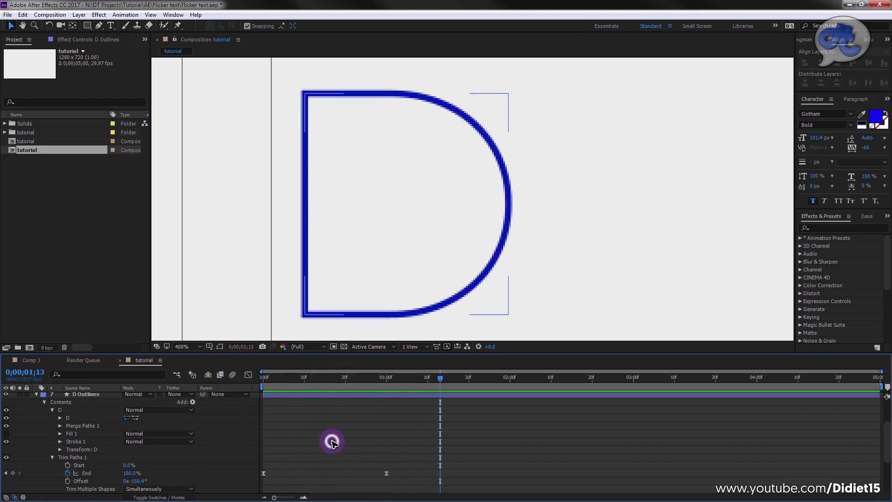
click(38, 395)
click(92, 425)
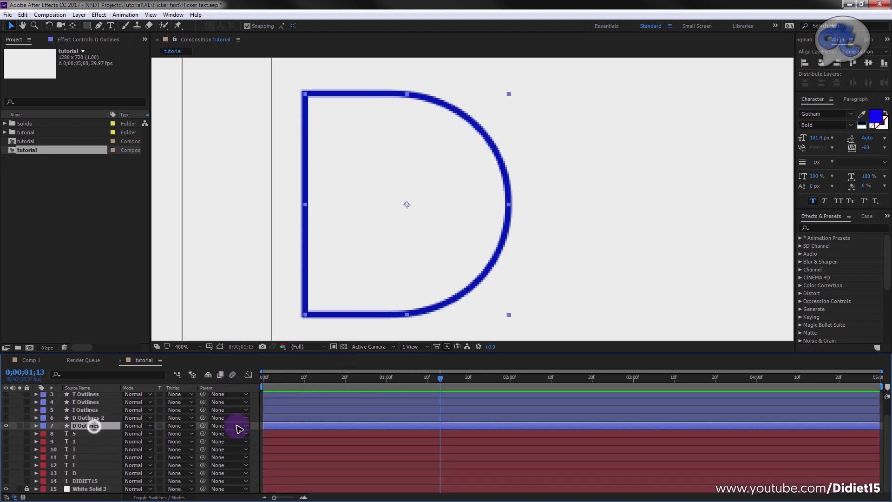
scroll(149, 433, up, 2)
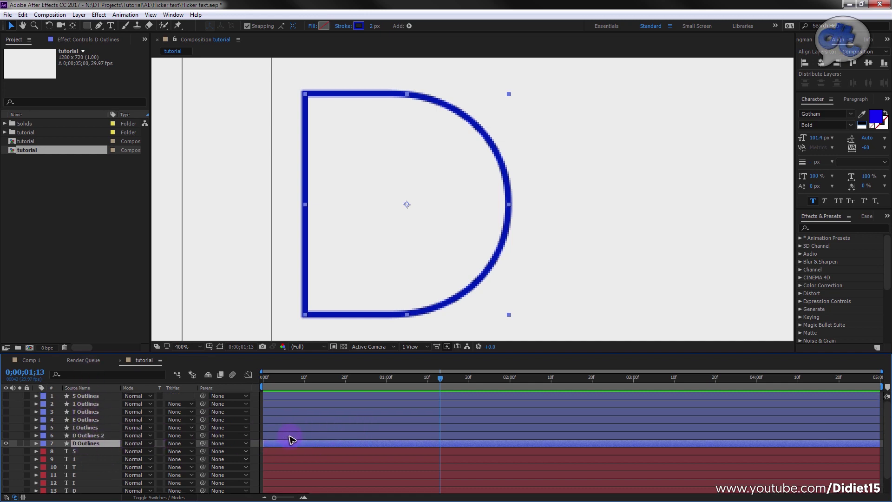
key(u)
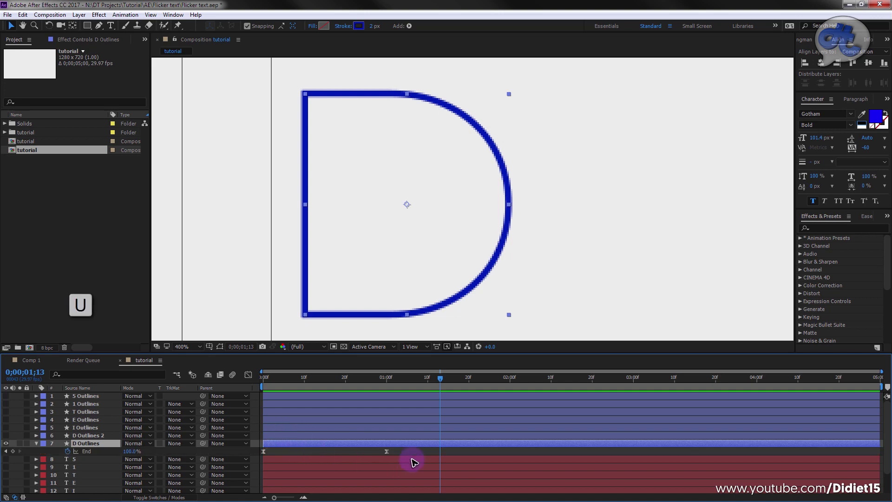
click(414, 453)
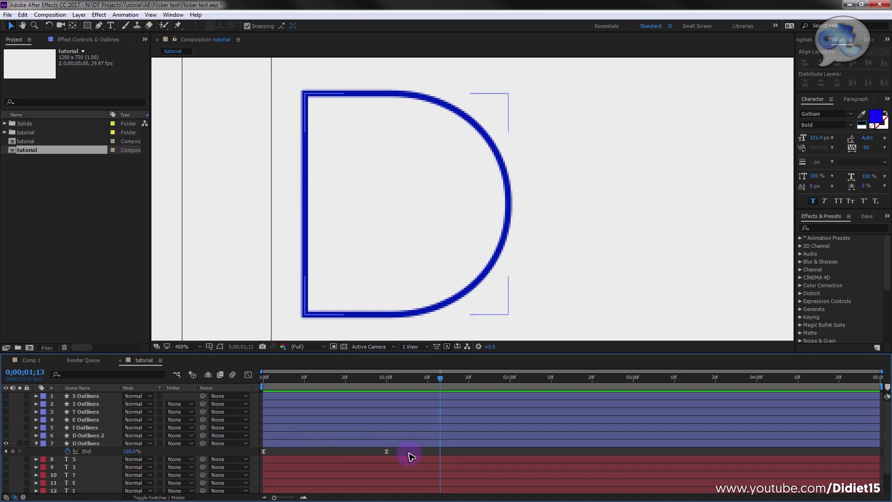
Expand D Outlines contents and copy its Trim Paths 1 group
click(309, 457)
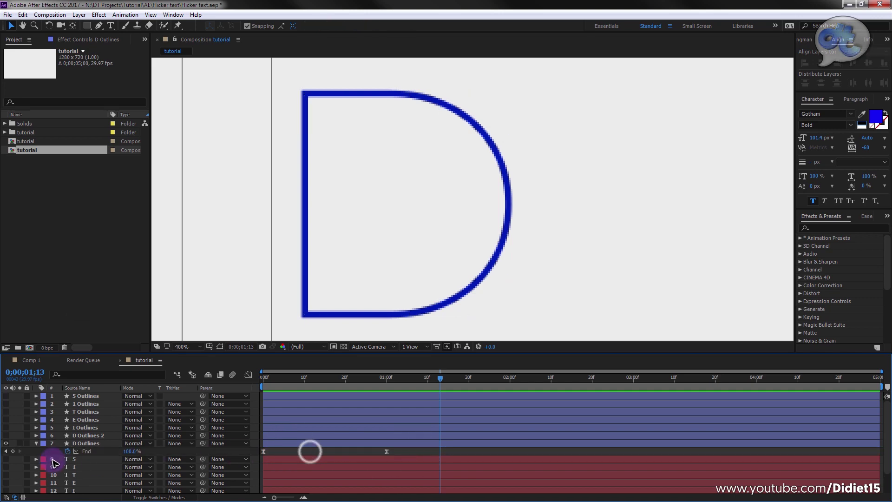
click(36, 444)
click(36, 444)
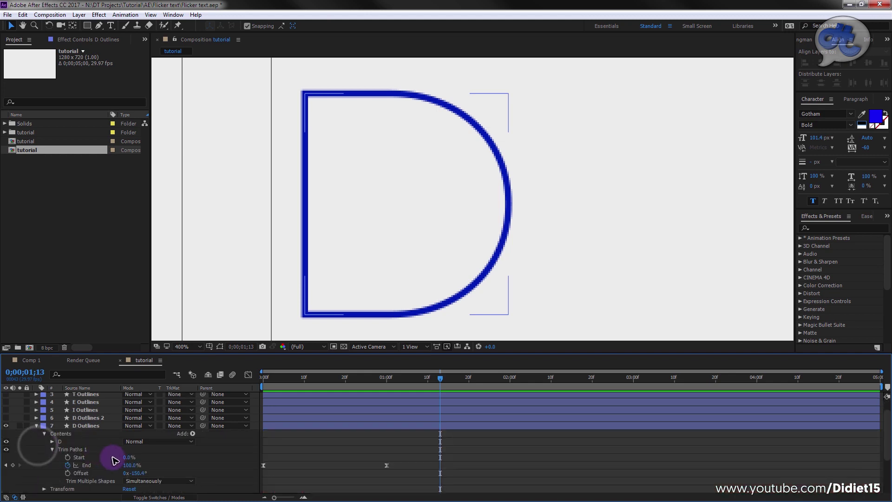
click(52, 449)
click(79, 449)
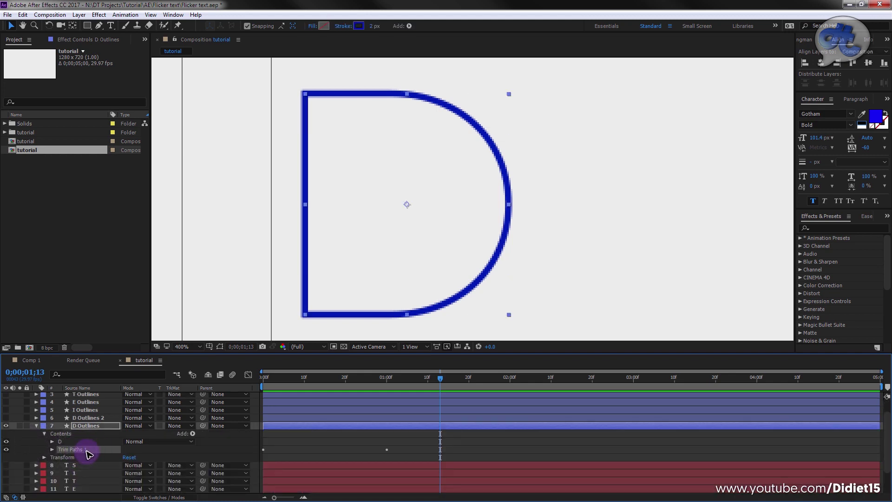
key(ctrl+c)
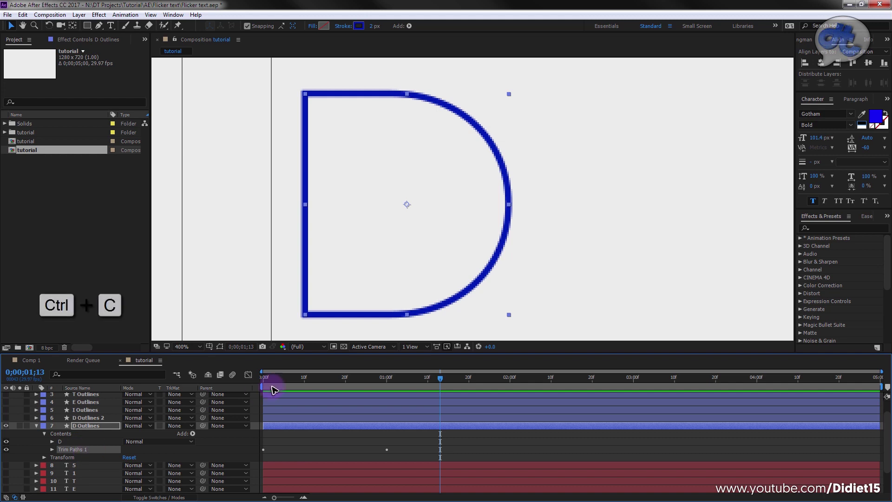
Paste the Trim Paths animation onto layers 1 through 6 at the first frame
click(374, 378)
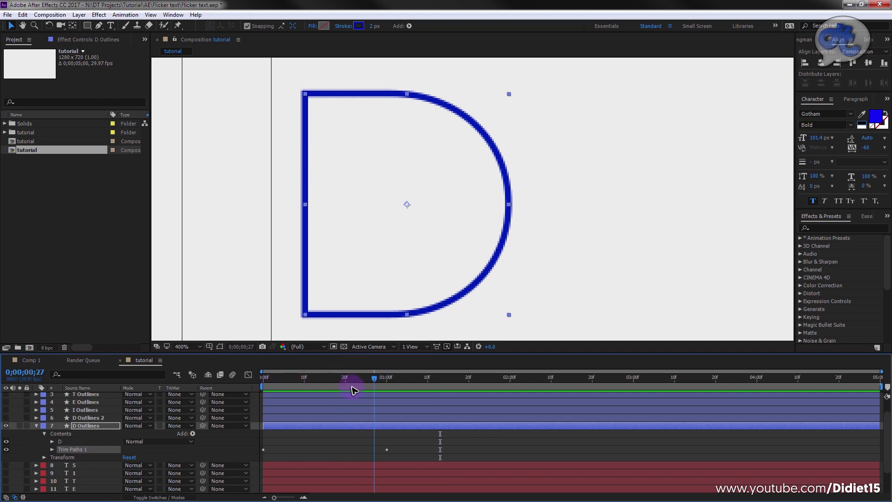
drag(319, 386, 247, 387)
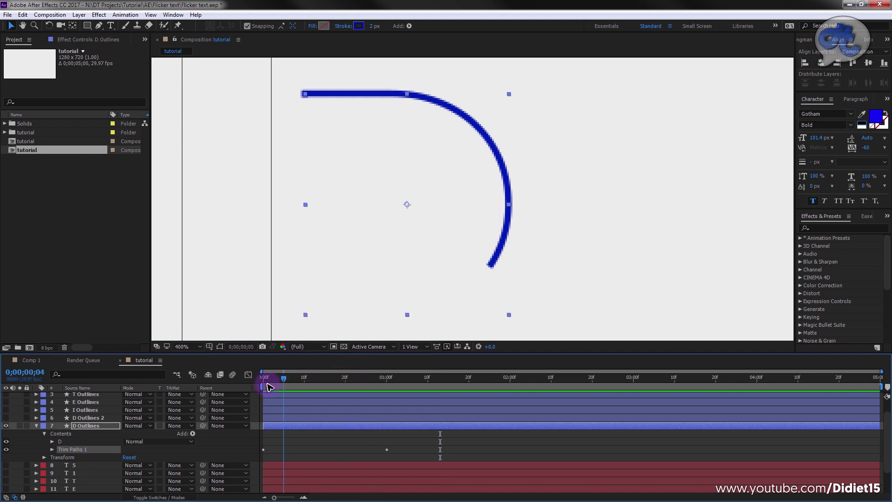
click(88, 417)
scroll(92, 423, up, 2)
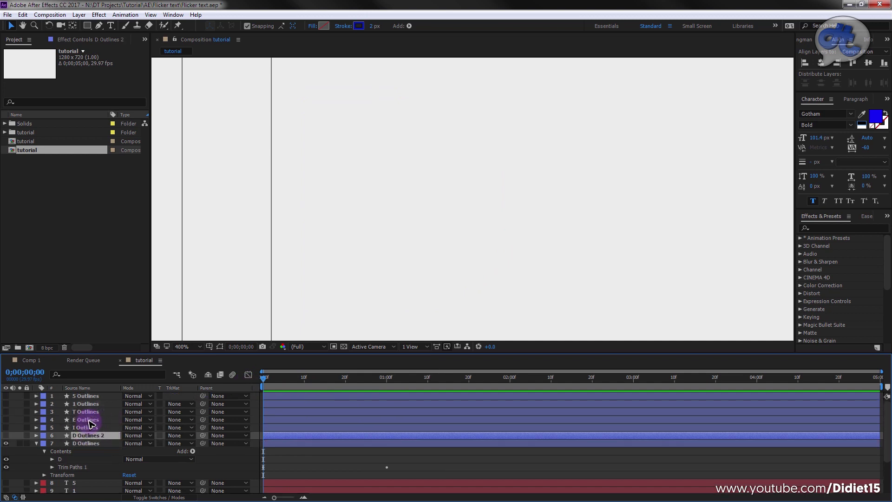
shift+click(89, 395)
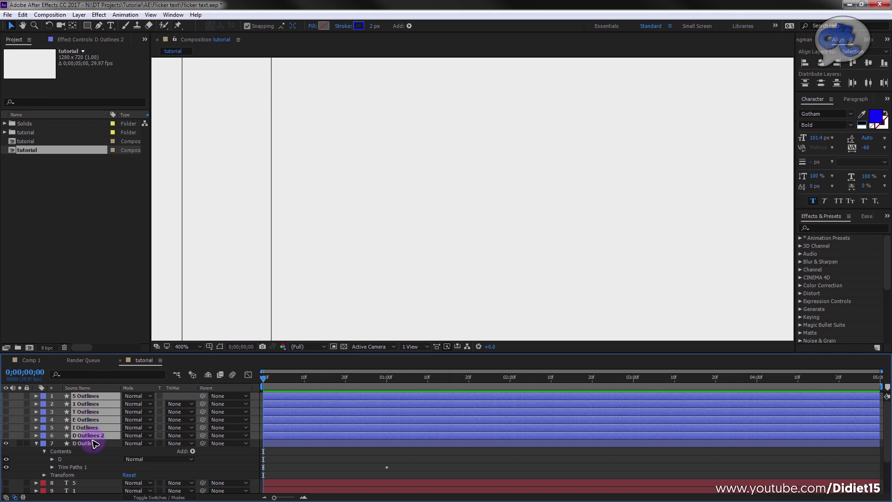
key(ctrl+v)
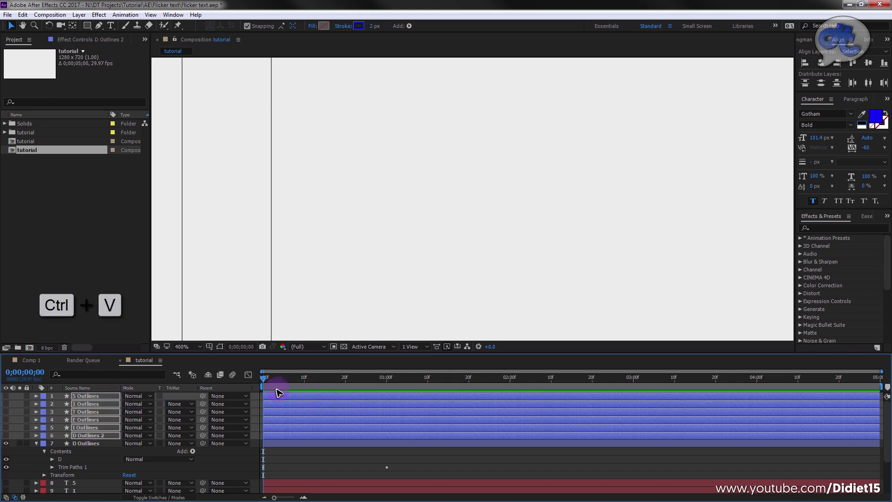
Turn on all letter outline layers and preview every letter drawing on together
drag(285, 381, 300, 377)
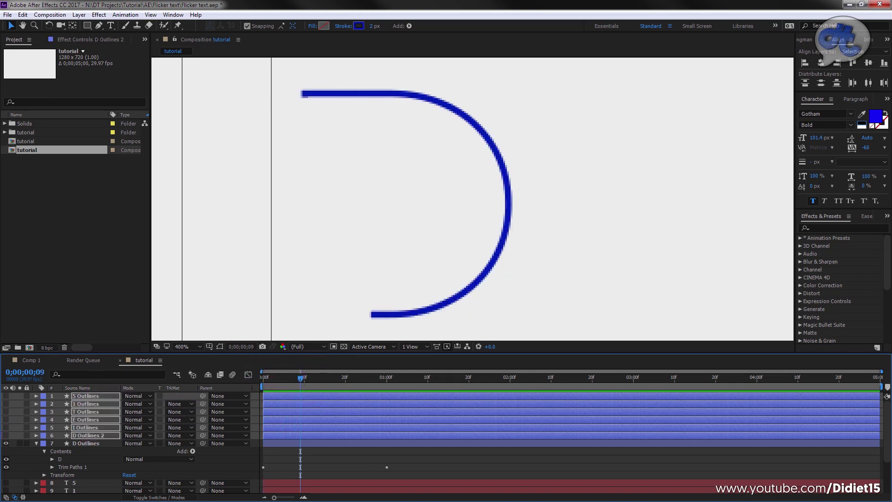
click(7, 437)
scroll(454, 279, down, 2)
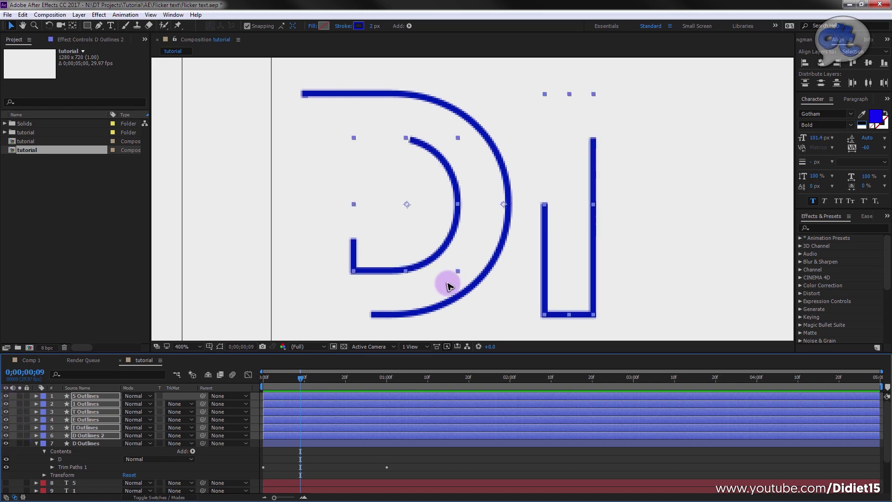
drag(562, 261, 364, 261)
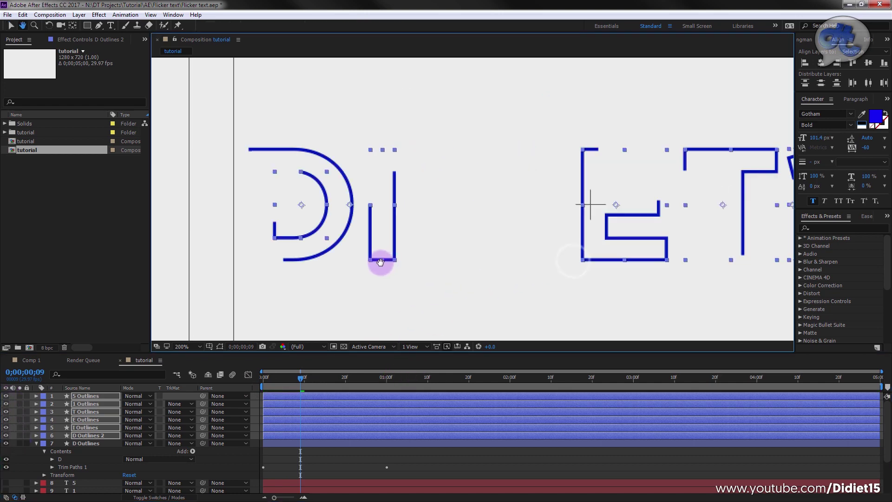
drag(304, 376, 250, 378)
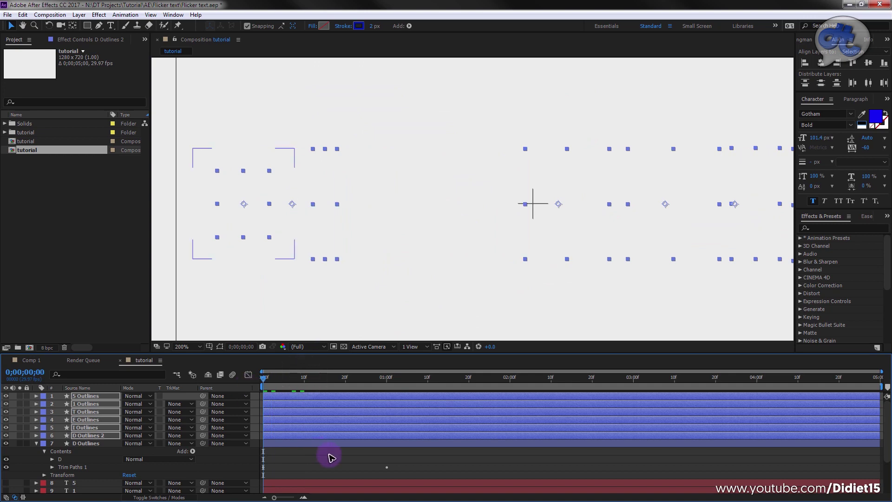
key(space)
mouse_move(329, 376)
mouse_down()
mouse_move(324, 388)
mouse_move(341, 388)
mouse_move(312, 390)
mouse_up()
click(294, 454)
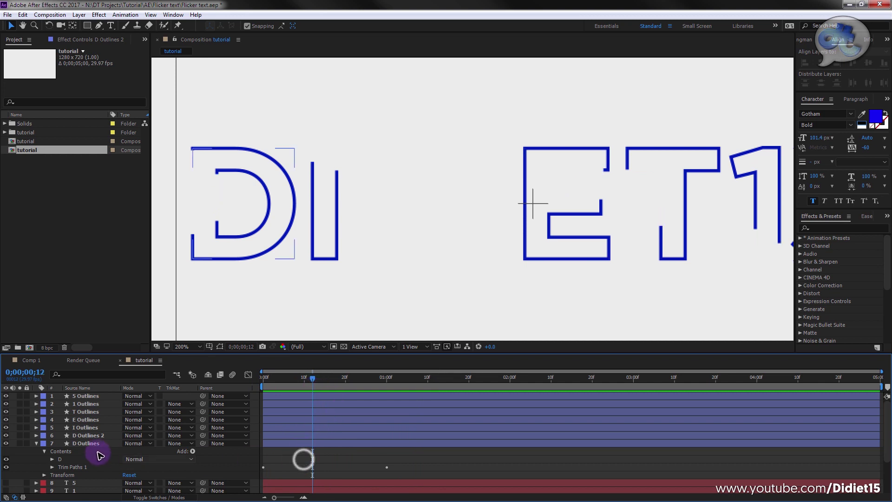
Expand D Outlines 2's Trim Paths, hide every letter except the D, and centre it
click(37, 444)
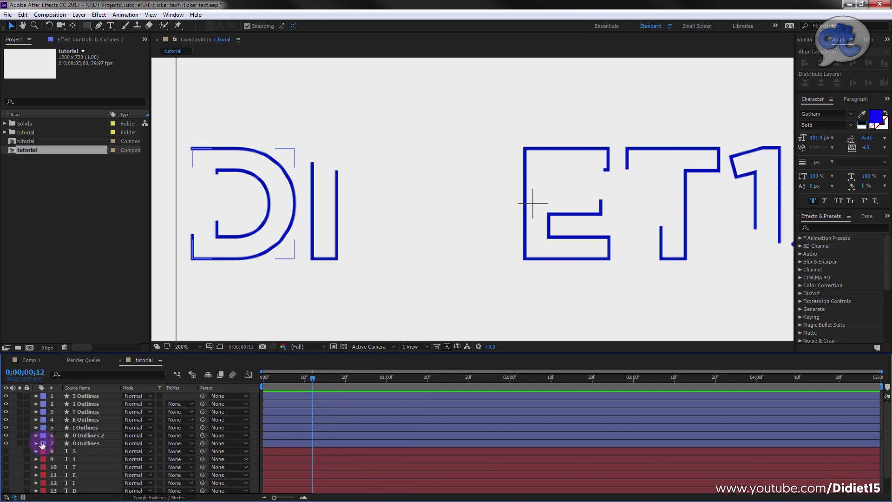
click(35, 436)
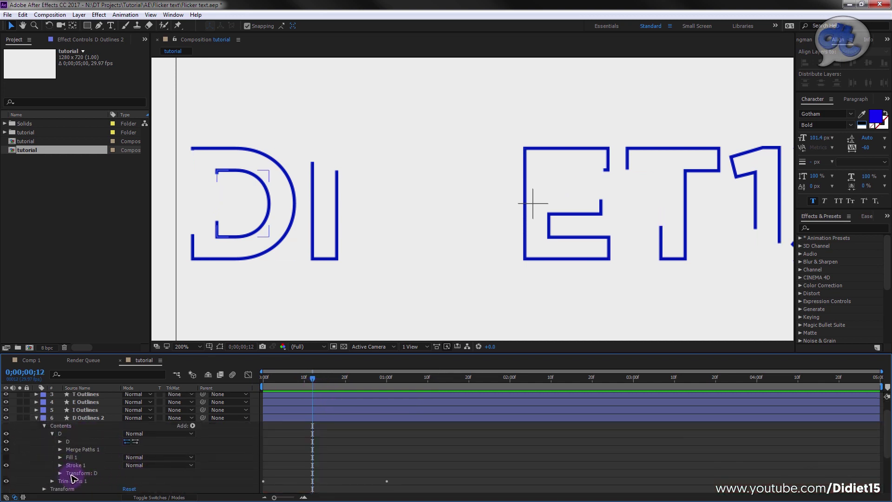
click(53, 481)
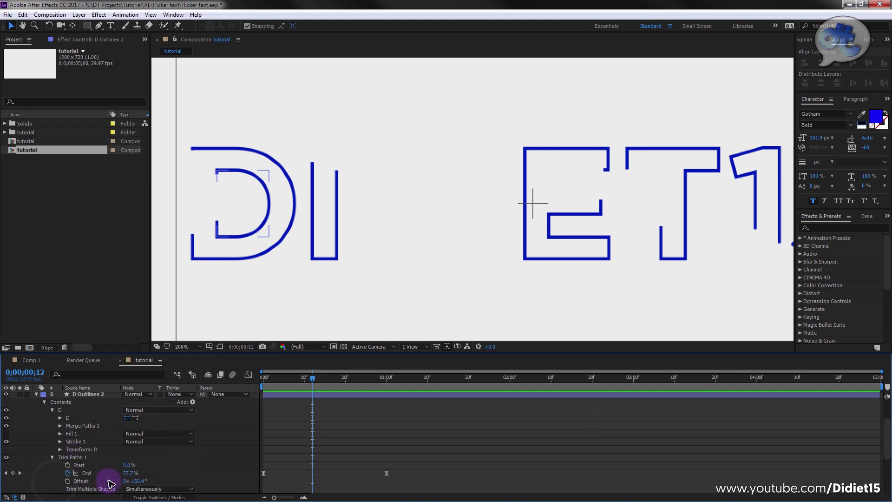
click(351, 314)
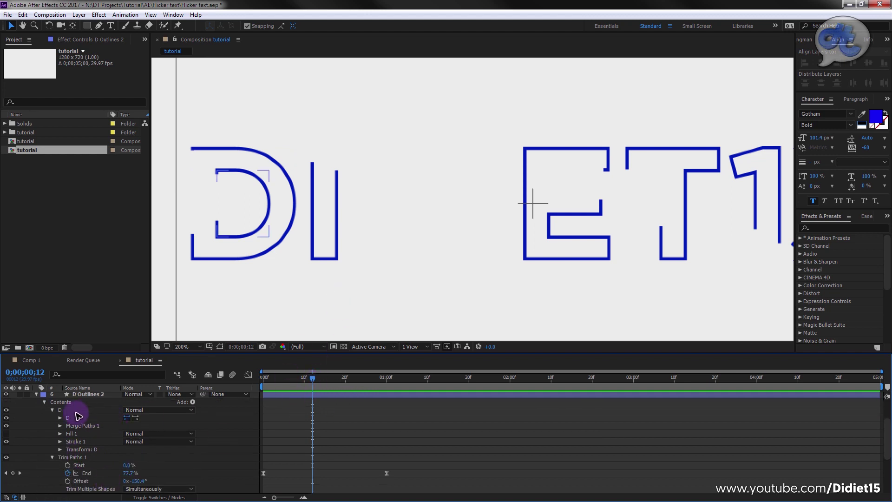
scroll(70, 408, up, 3)
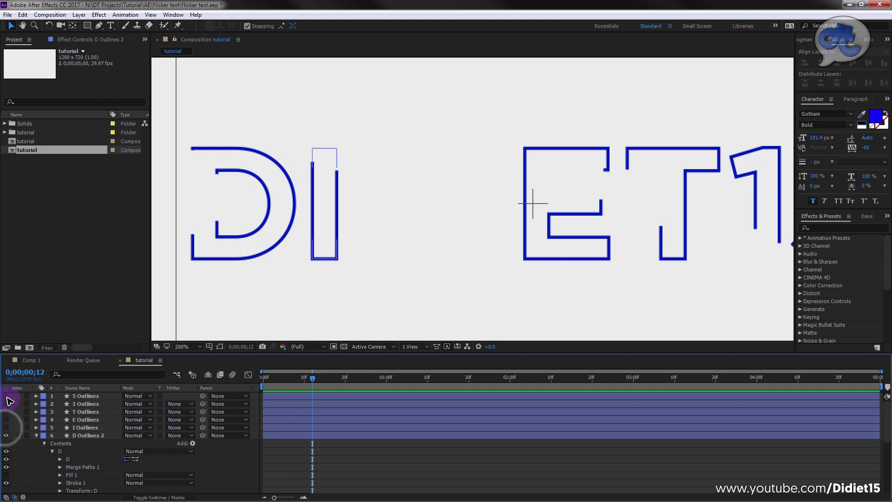
drag(9, 401, 7, 395)
scroll(235, 205, up, 2)
mouse_move(219, 207)
mouse_down()
mouse_move(440, 209)
mouse_move(414, 221)
mouse_up()
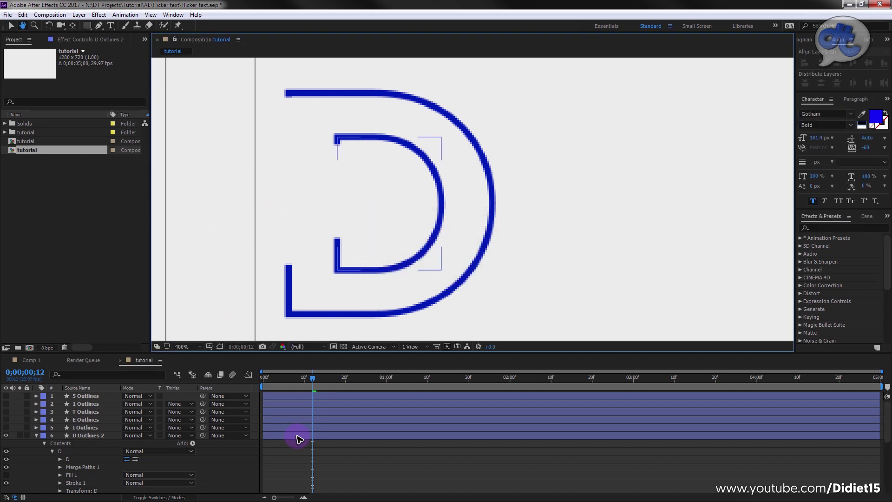
Select the D shape and scrub its Trim Paths Offset around the path
click(296, 435)
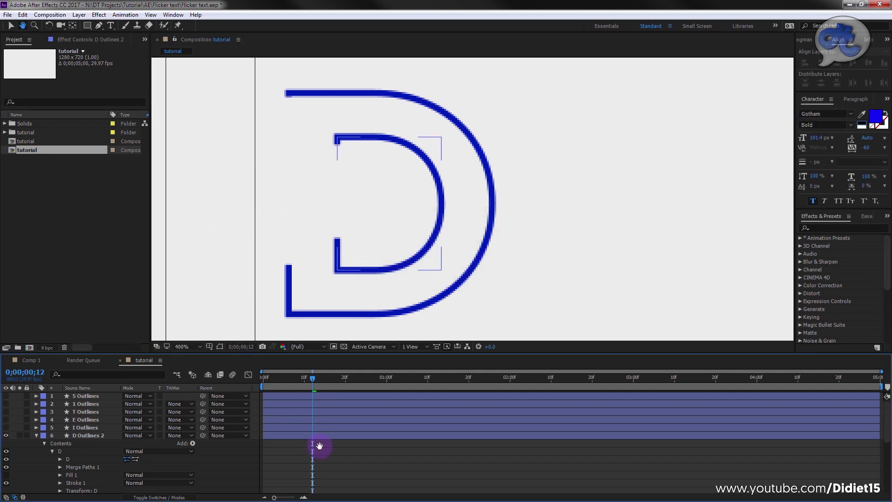
click(398, 194)
key(v)
click(402, 182)
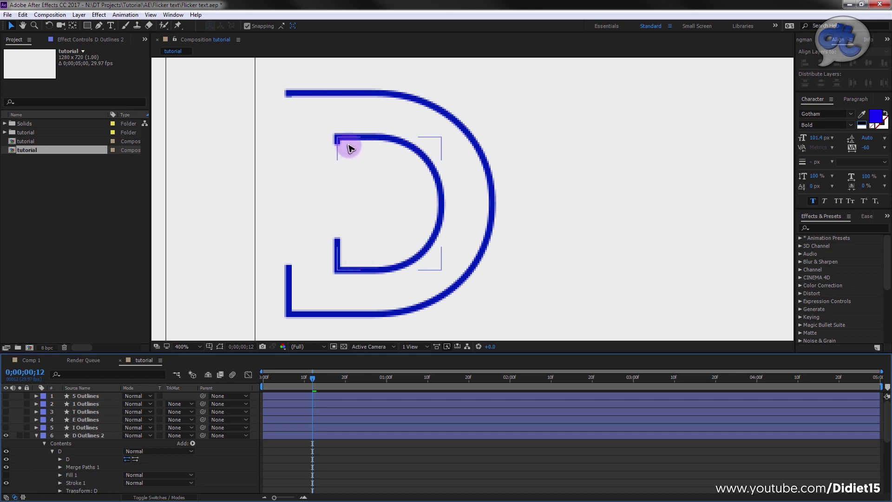
scroll(75, 479, down, 1)
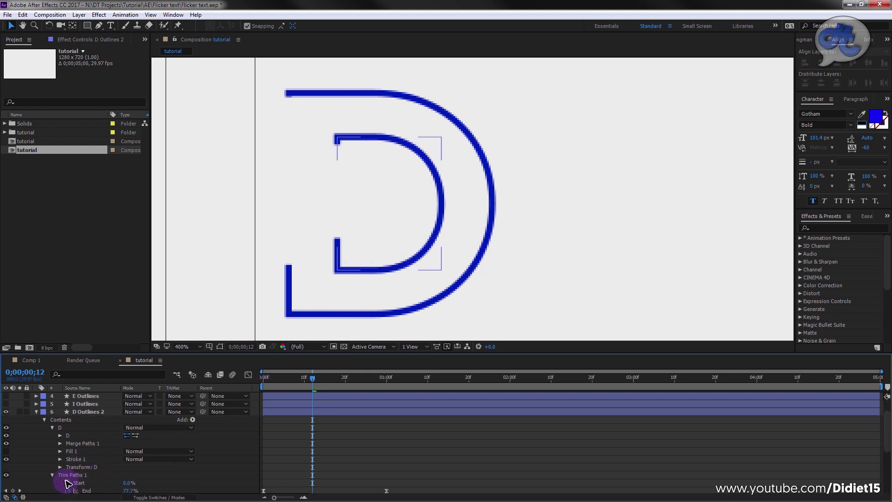
scroll(100, 478, down, 1)
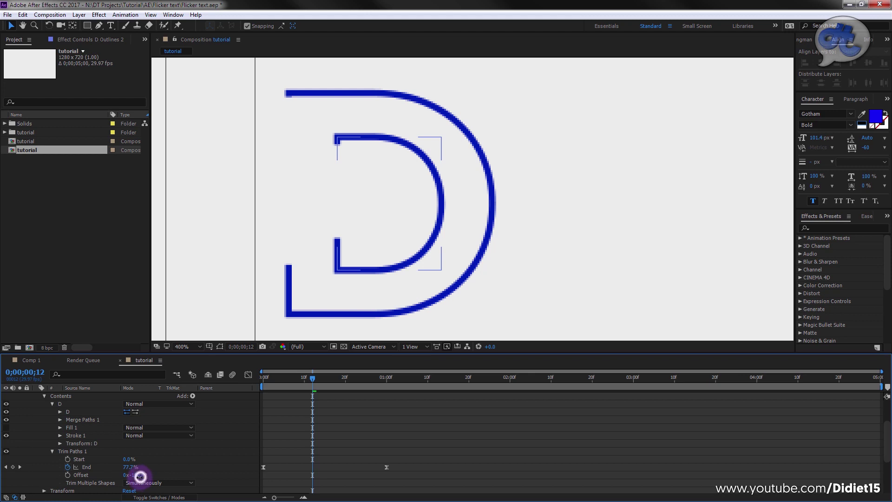
drag(140, 476, 134, 479)
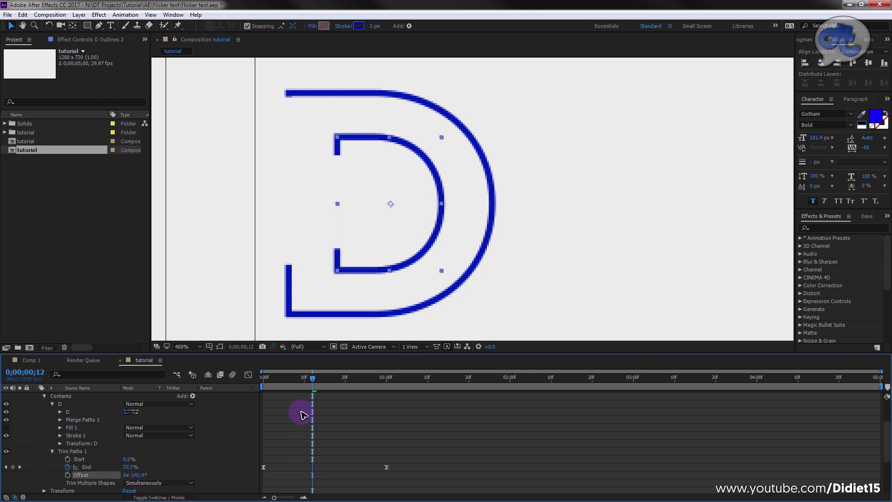
Preview the D draw-on and drag its Trim Paths Offset to -239.7°
drag(312, 381, 260, 377)
key(space)
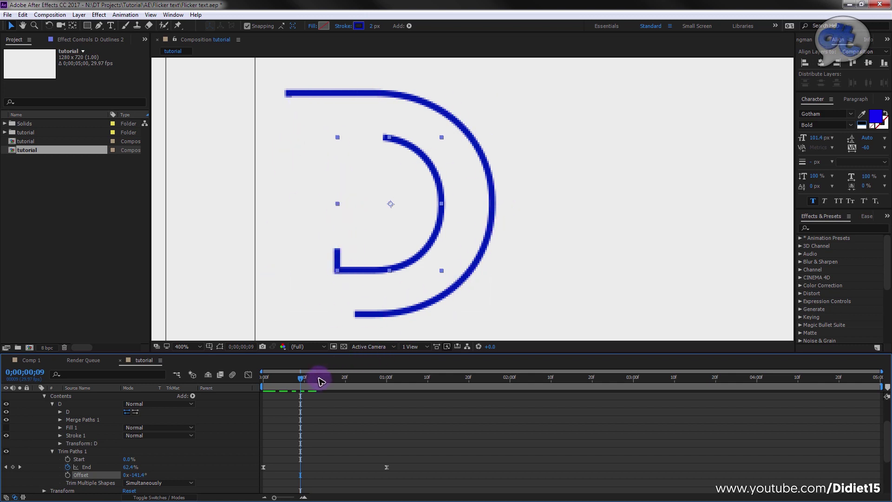
mouse_move(330, 382)
mouse_down()
mouse_move(284, 393)
mouse_move(324, 395)
mouse_up()
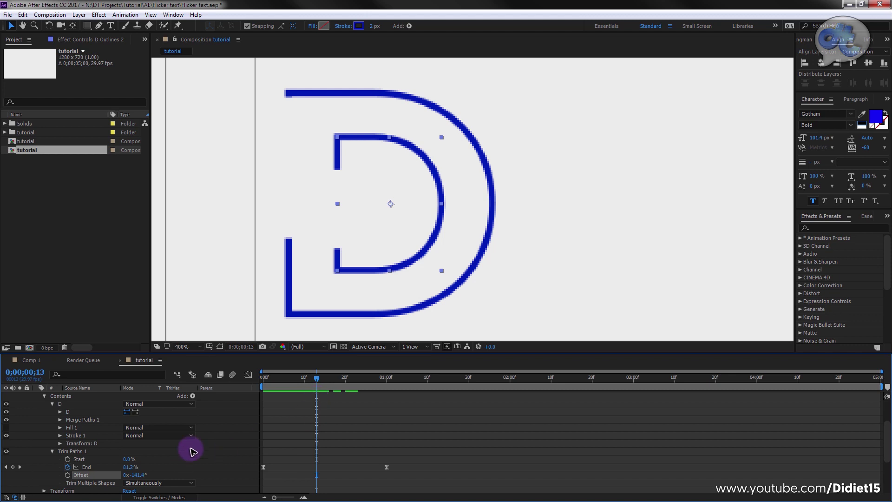
drag(138, 474, 131, 476)
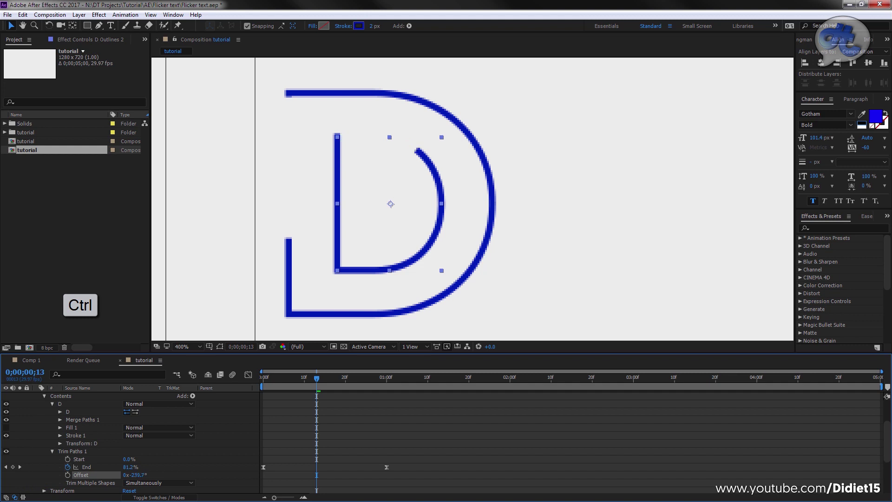
mouse_move(316, 377)
mouse_down()
mouse_move(205, 401)
mouse_move(347, 399)
mouse_move(325, 415)
mouse_up()
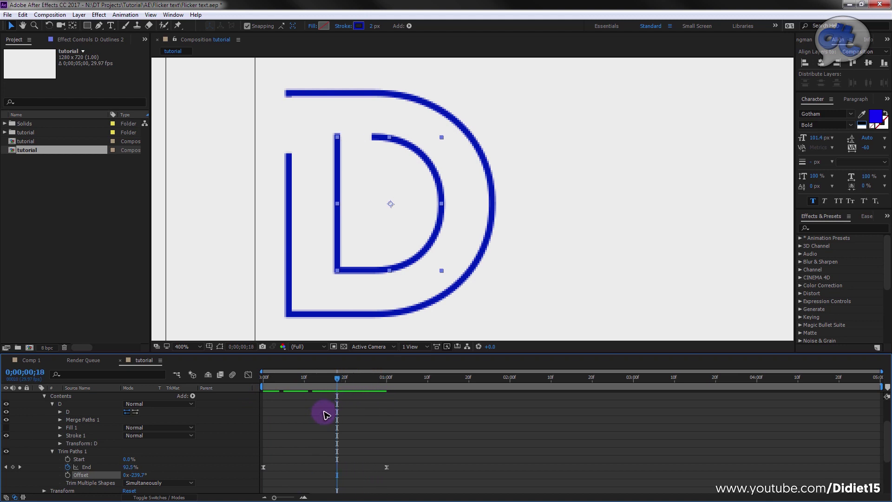
scroll(326, 414, down, 1)
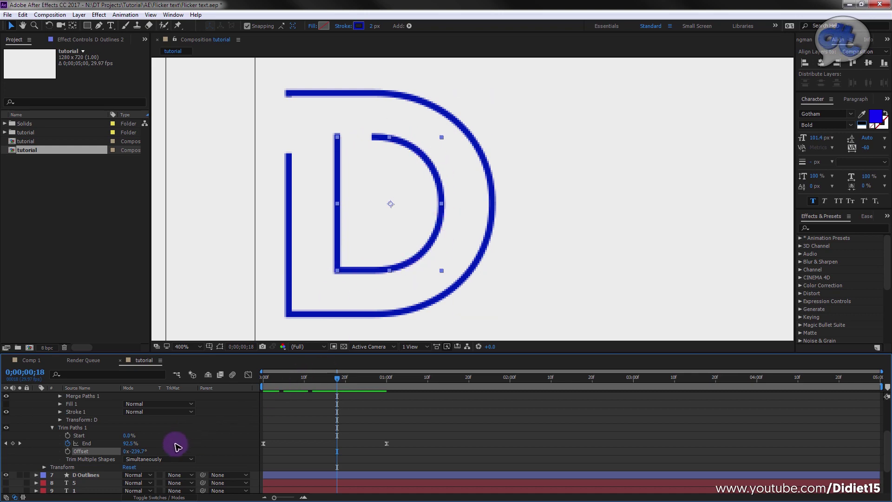
Use Reverse Path Direction on the inner D path, scrub to confirm, and collapse D Outlines 2
scroll(78, 437, up, 1)
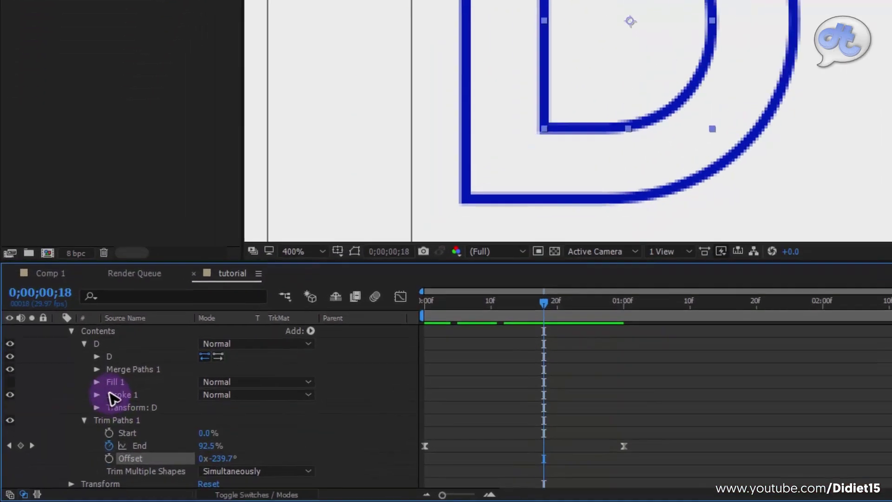
click(103, 346)
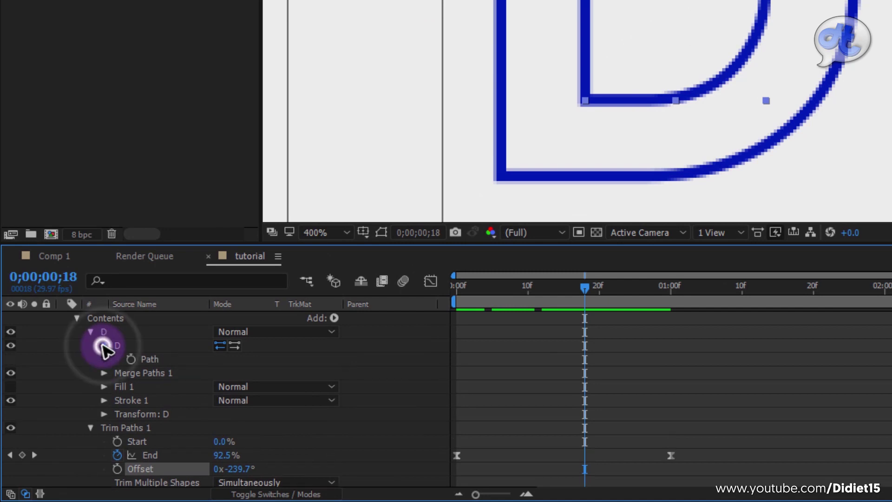
click(95, 343)
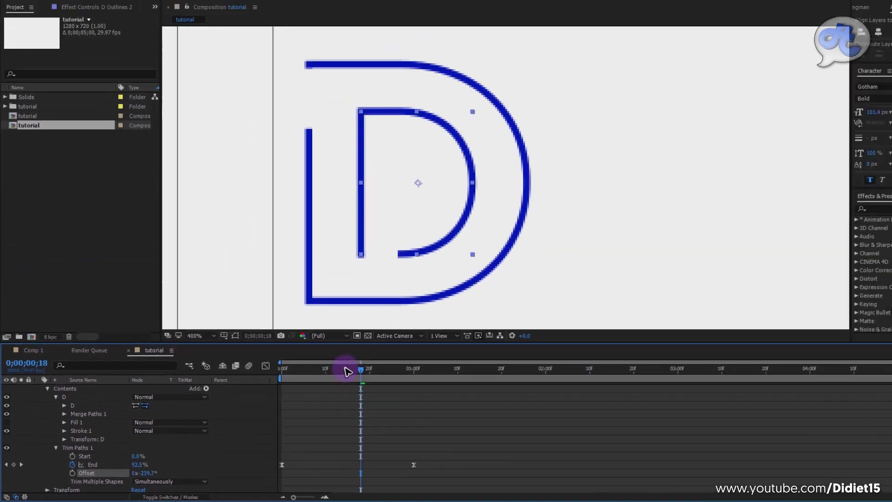
mouse_move(344, 377)
mouse_down()
mouse_move(263, 377)
mouse_move(310, 390)
mouse_move(303, 395)
mouse_up()
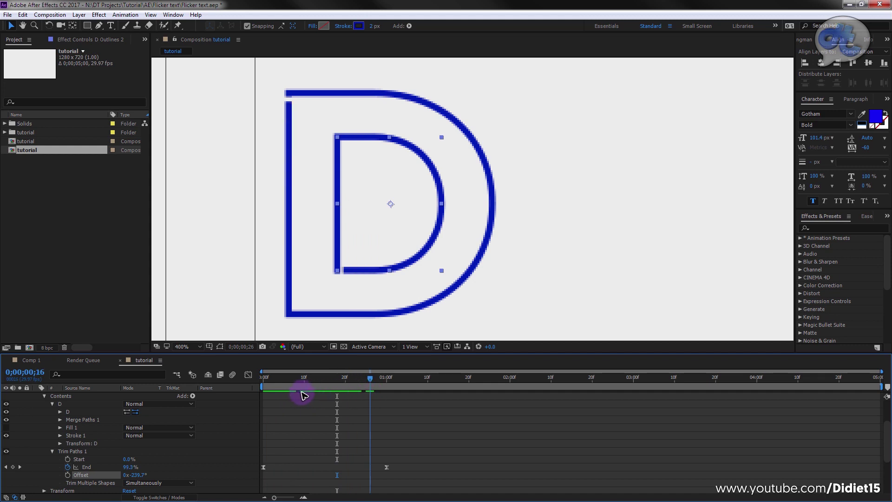
drag(302, 395, 325, 392)
click(305, 100)
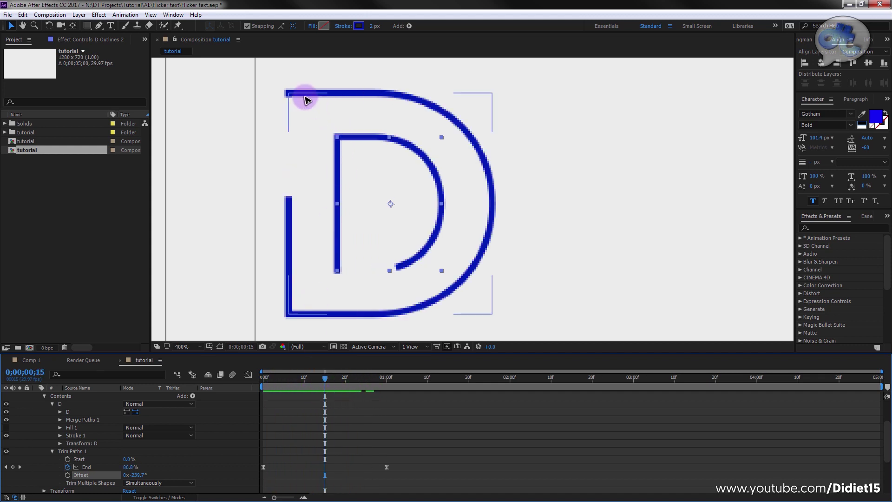
click(309, 173)
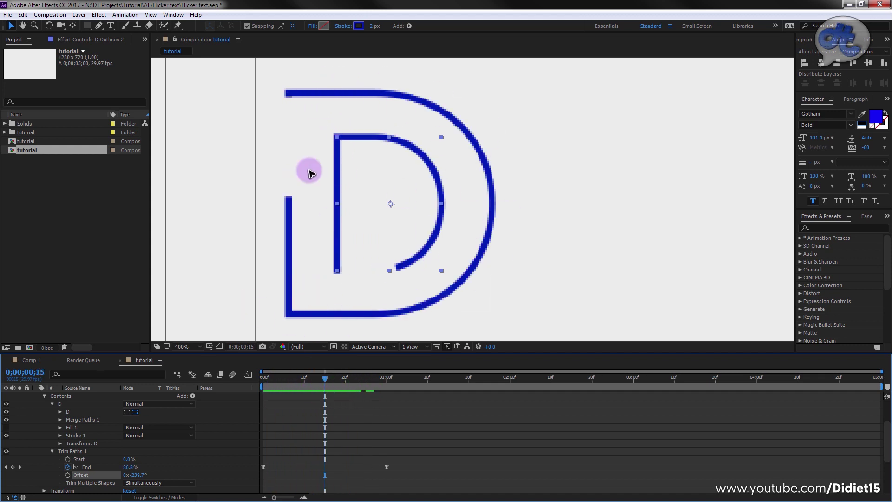
click(130, 412)
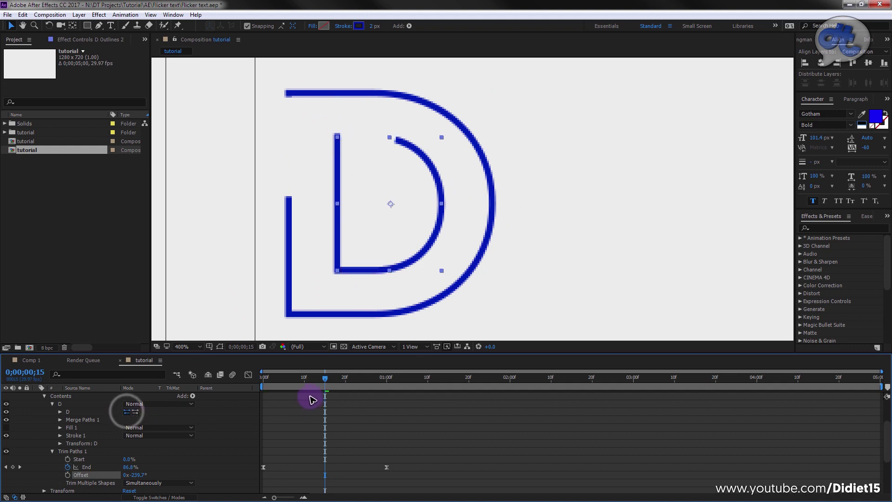
mouse_move(318, 383)
mouse_down()
mouse_move(381, 390)
mouse_move(323, 410)
mouse_up()
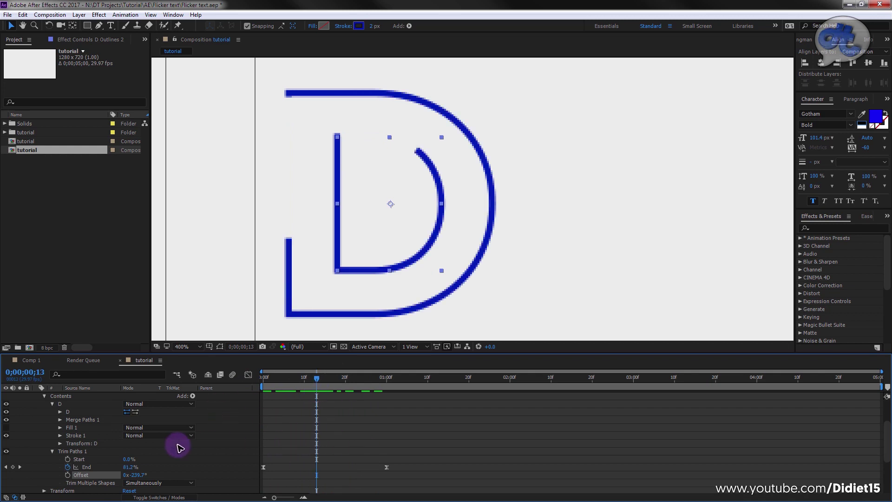
scroll(179, 447, up, 2)
click(37, 411)
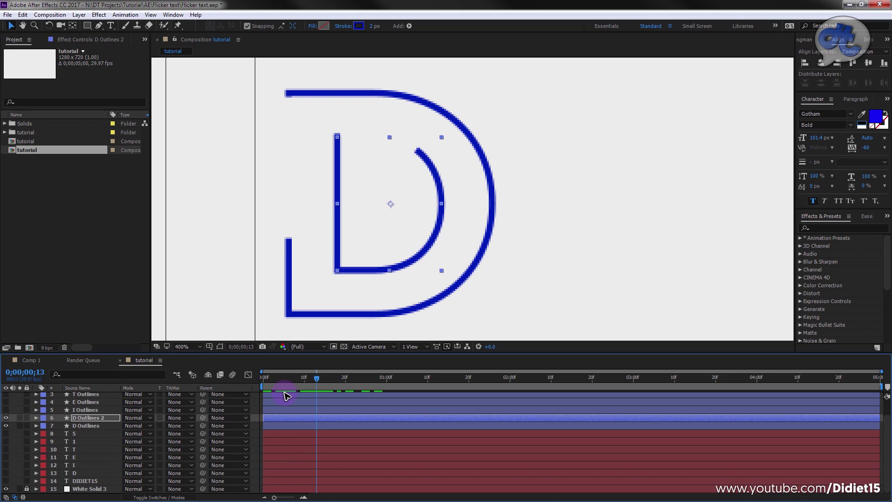
Show the I outline, set its Trim Paths Offset to about -34.4°, then shift the E's offset
click(6, 411)
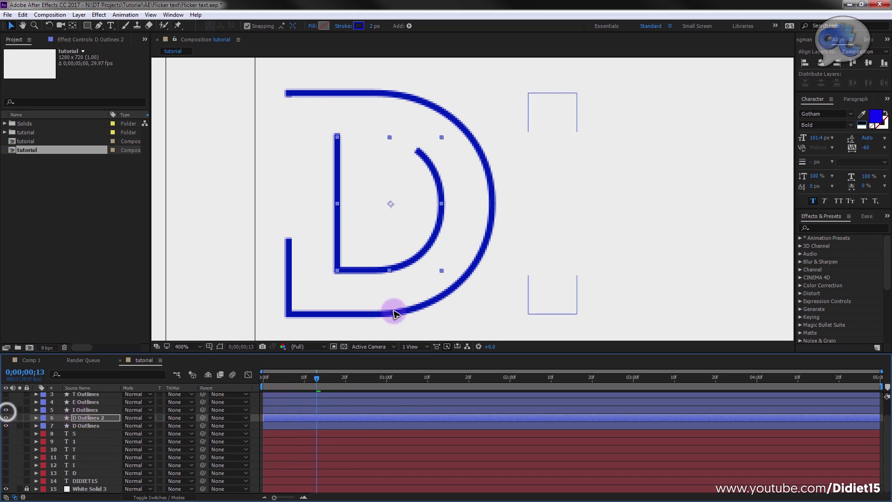
click(37, 410)
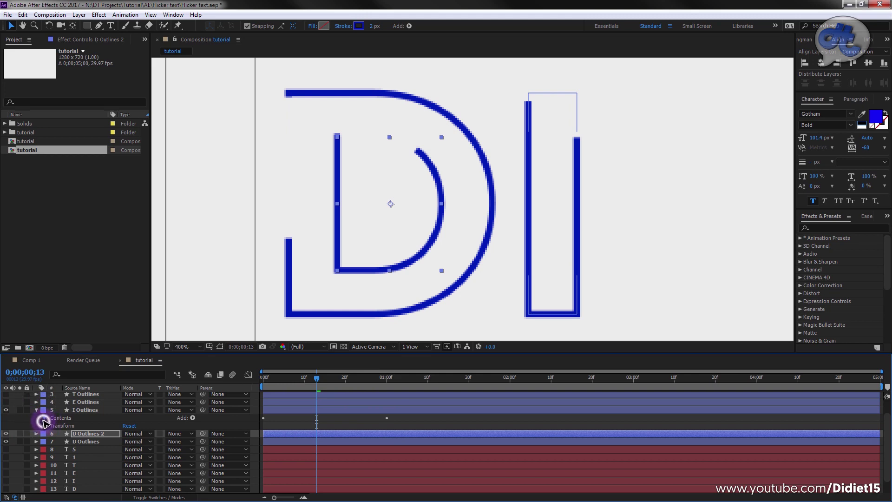
click(44, 418)
click(52, 434)
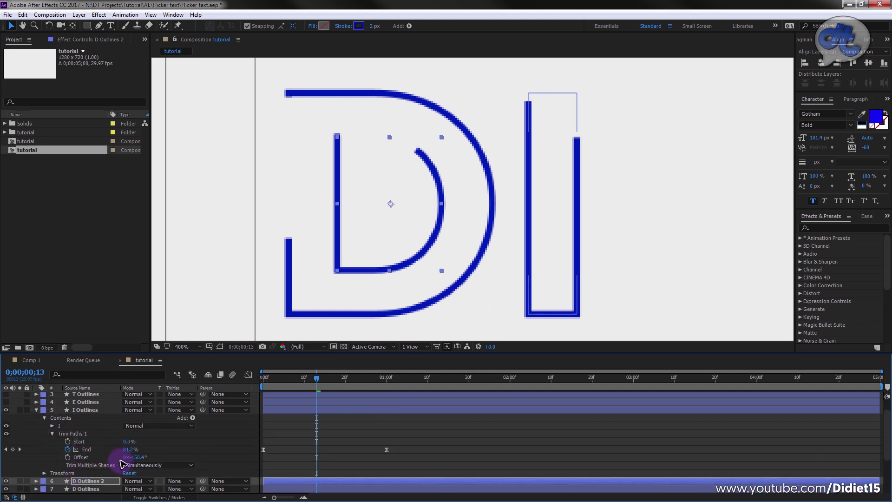
mouse_move(140, 458)
mouse_down()
mouse_move(148, 458)
mouse_move(126, 469)
mouse_up()
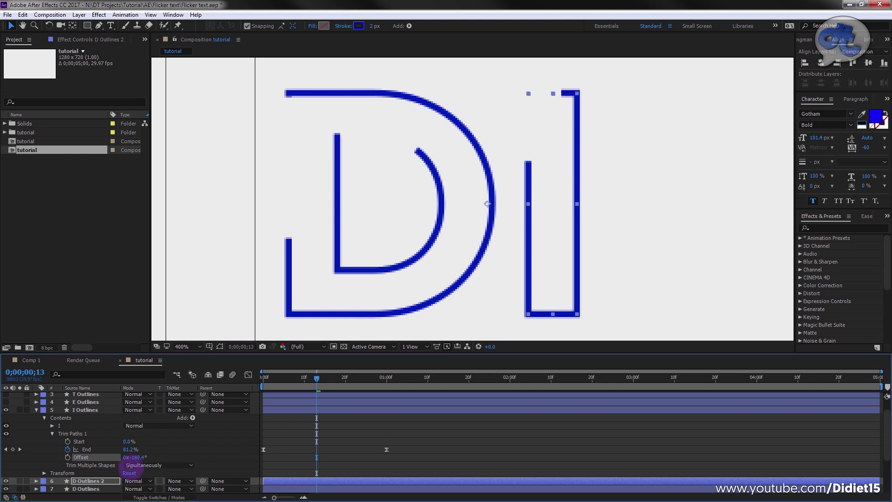
click(277, 409)
mouse_move(305, 380)
mouse_down()
mouse_move(294, 378)
mouse_move(306, 382)
mouse_up()
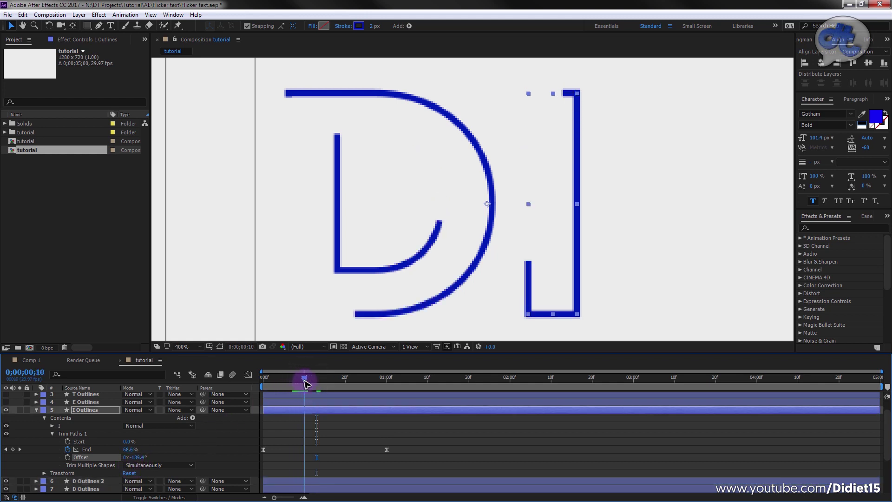
drag(143, 460, 225, 455)
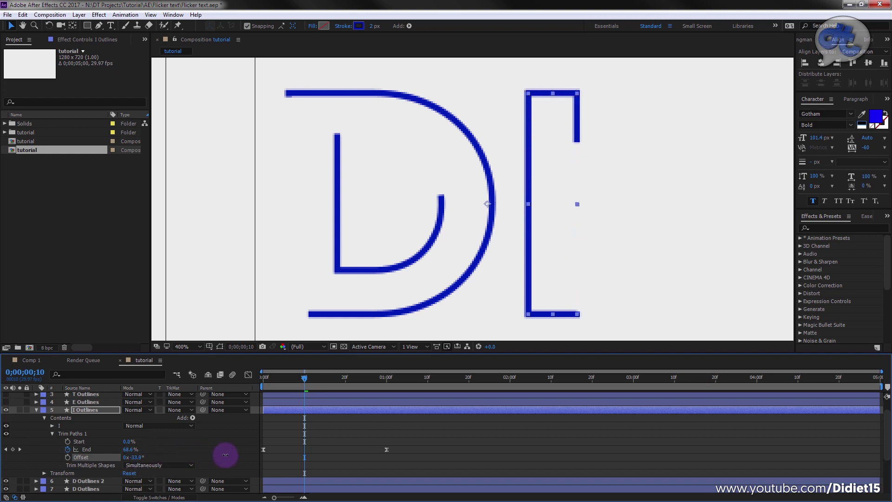
drag(336, 377, 264, 381)
key(space)
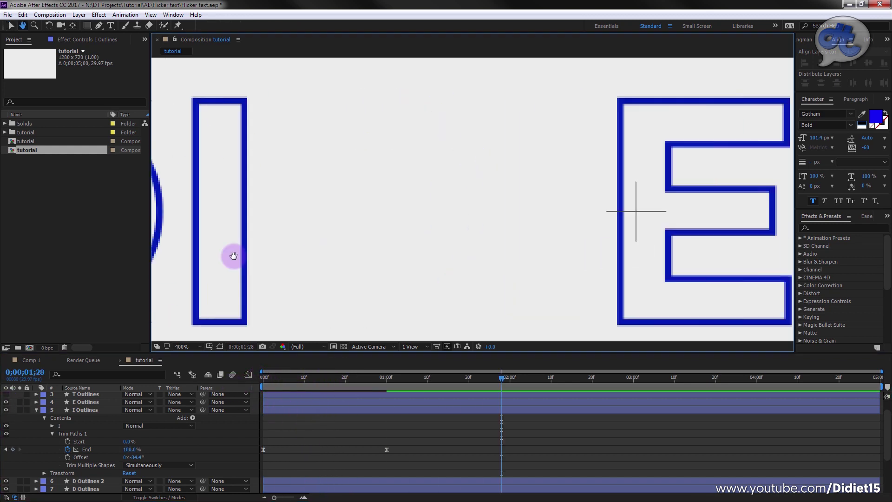
drag(135, 449, 143, 453)
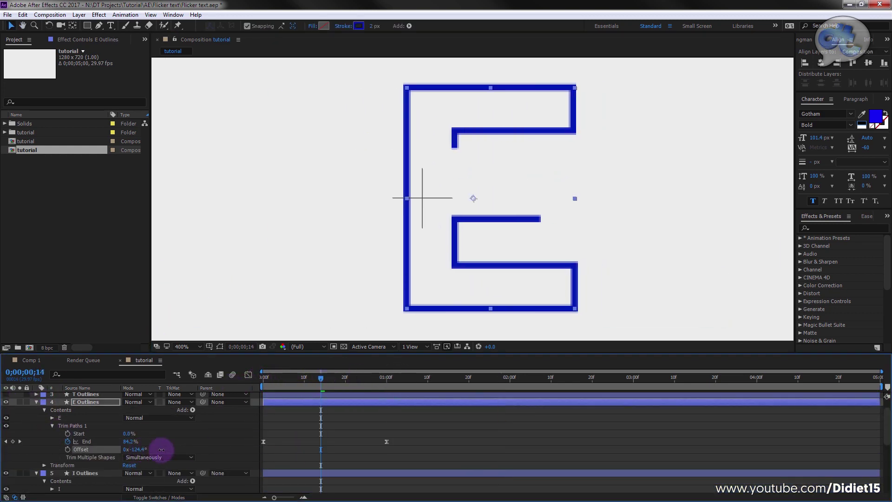
Shift the T outline's Trim Paths Offset to about -182° and preview the letters
click(263, 376)
key(space)
click(36, 394)
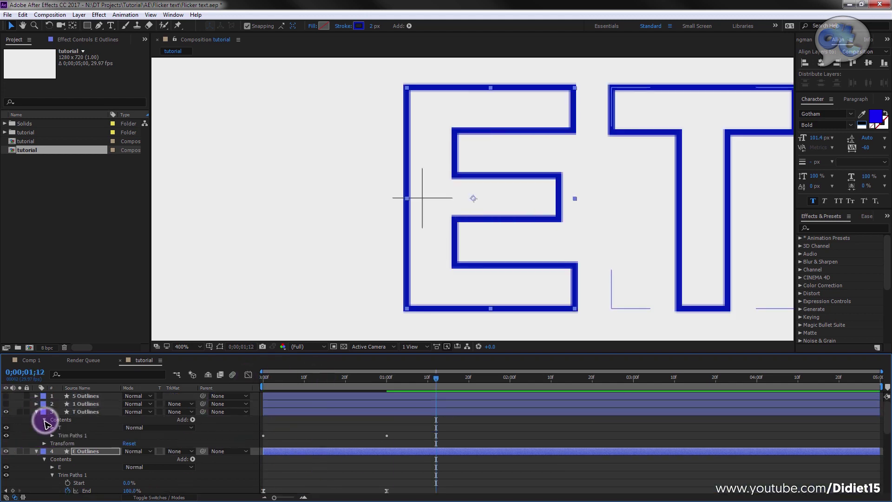
mouse_move(134, 459)
mouse_down()
mouse_move(147, 458)
mouse_move(135, 459)
mouse_up()
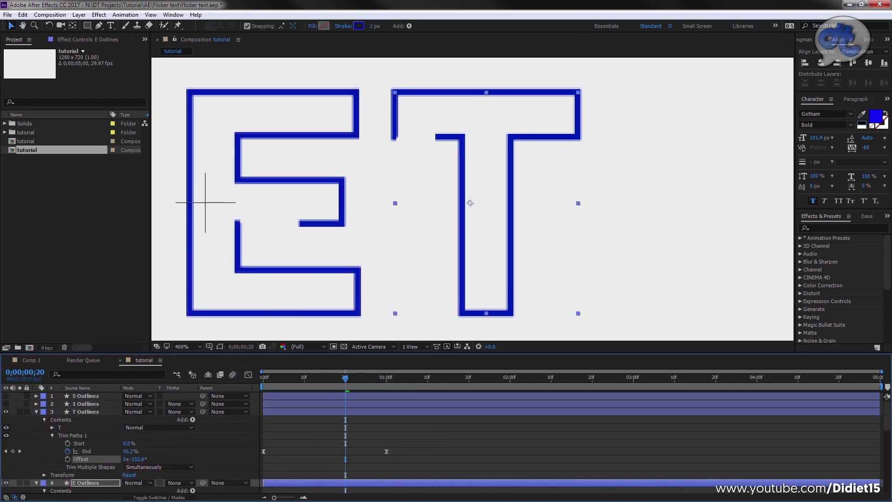
drag(344, 377, 358, 377)
click(52, 427)
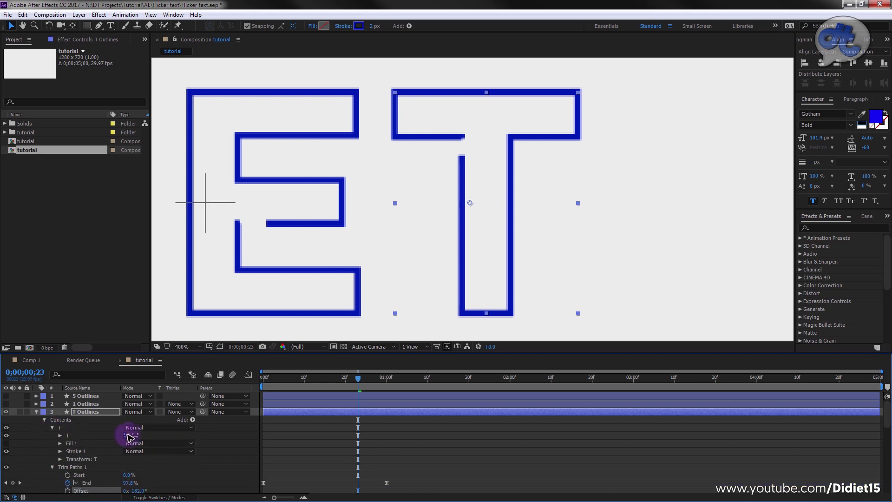
key(Home)
key(space)
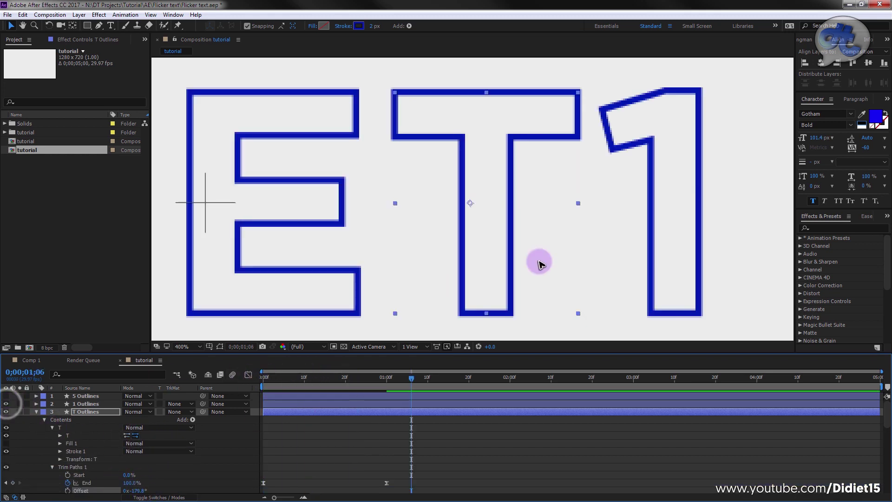
Shift the 1 outline's Trim Paths Offset to about -87° and scrub frames 13 to 23
click(316, 377)
click(36, 403)
drag(141, 459, 172, 453)
mouse_move(297, 377)
mouse_down()
mouse_move(357, 377)
mouse_move(316, 379)
mouse_up()
Expand the 5 outline to its Trim Paths settings, then collapse and deselect all layers
click(37, 396)
click(44, 404)
click(52, 420)
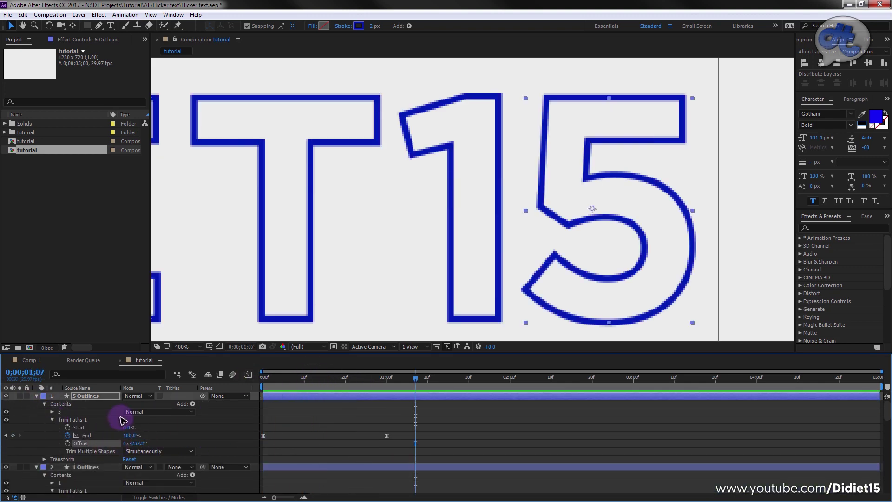
key(ctrl+a)
click(287, 415)
click(250, 418)
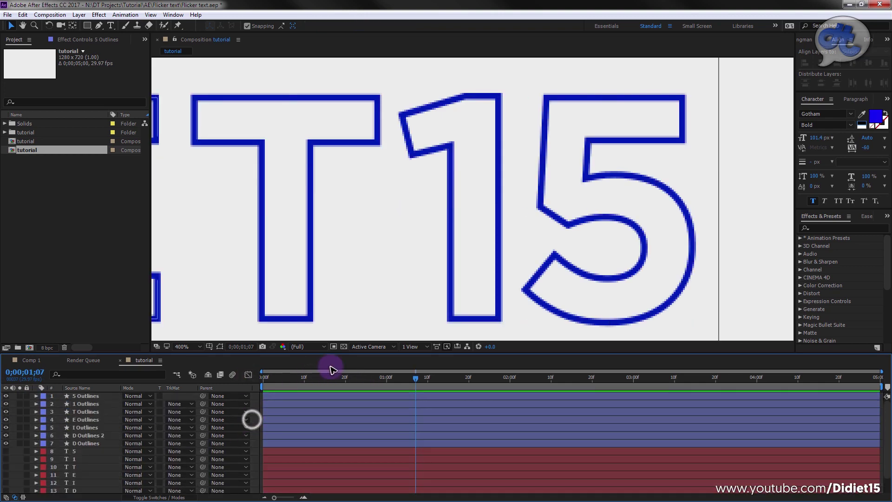
Zoom the viewer to 100%, rewind to frame 0, and play then stop the preview
scroll(370, 270, down, 2)
mouse_move(319, 277)
mouse_down()
mouse_move(522, 268)
mouse_move(414, 269)
mouse_up()
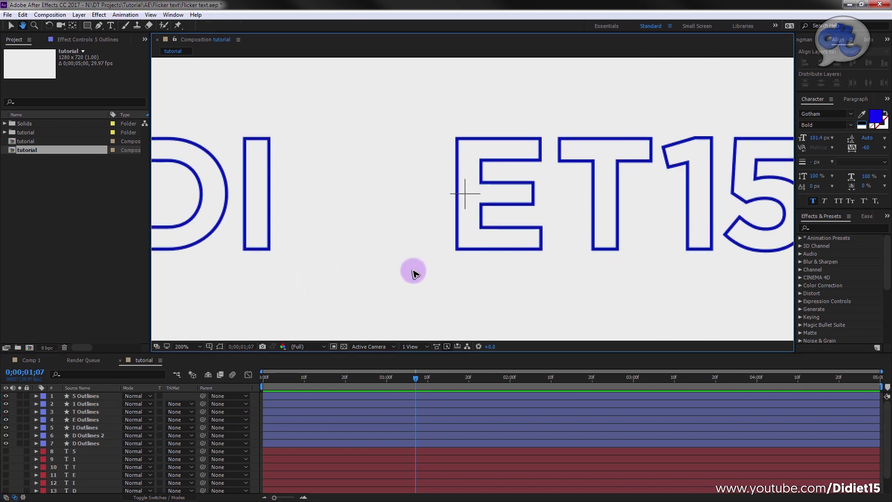
scroll(448, 275, down, 2)
drag(372, 381, 251, 390)
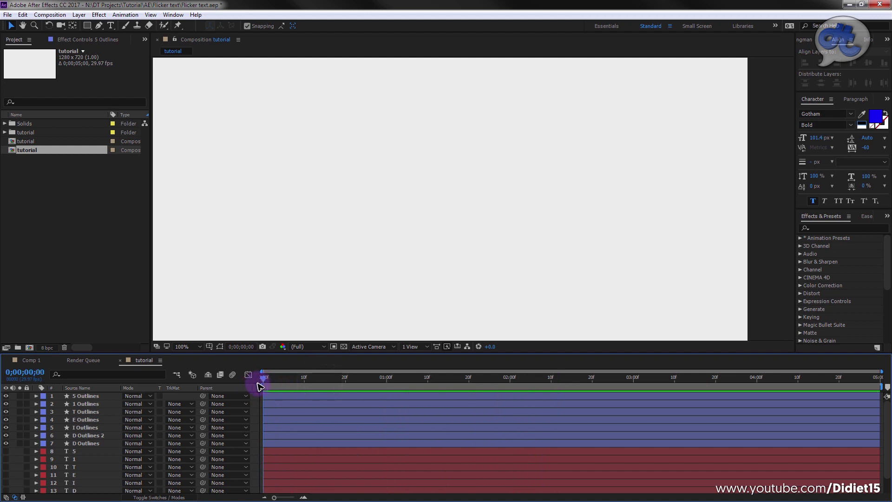
drag(307, 379, 258, 383)
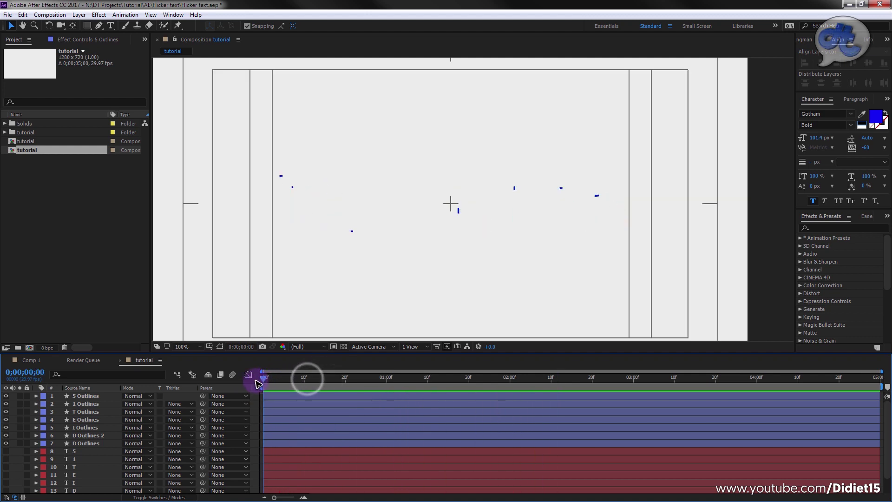
key(space)
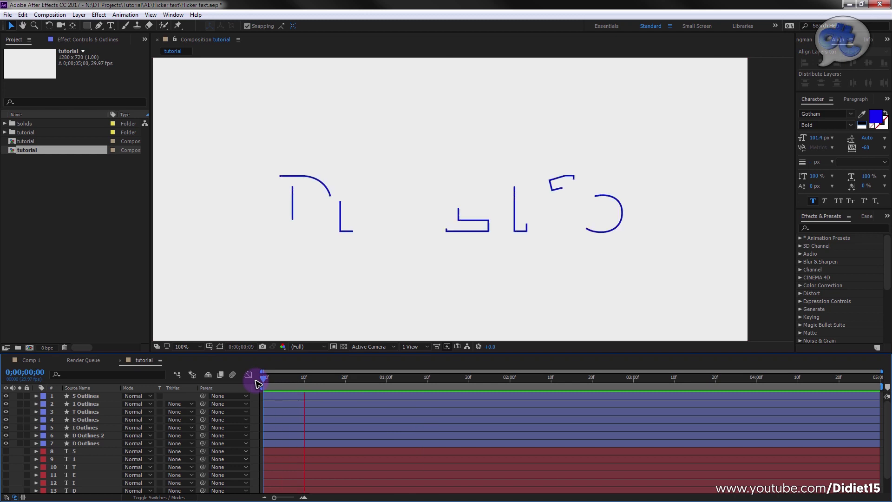
key(space)
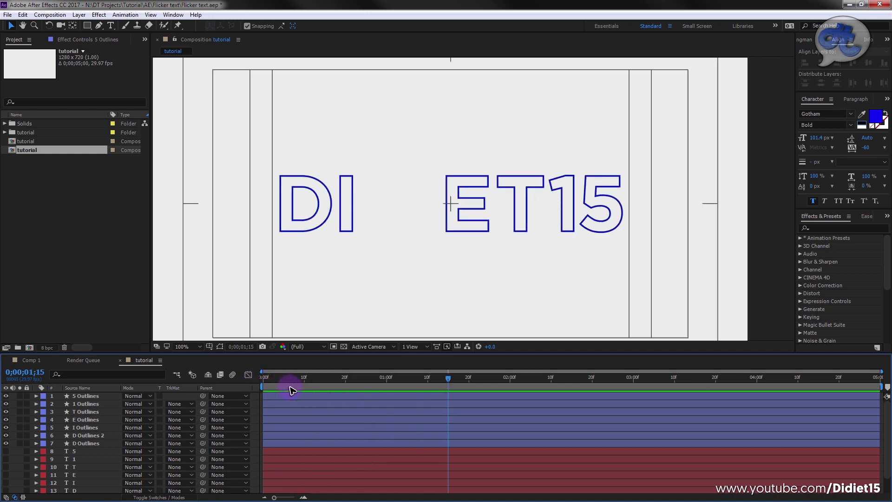
scroll(125, 439, down, 2)
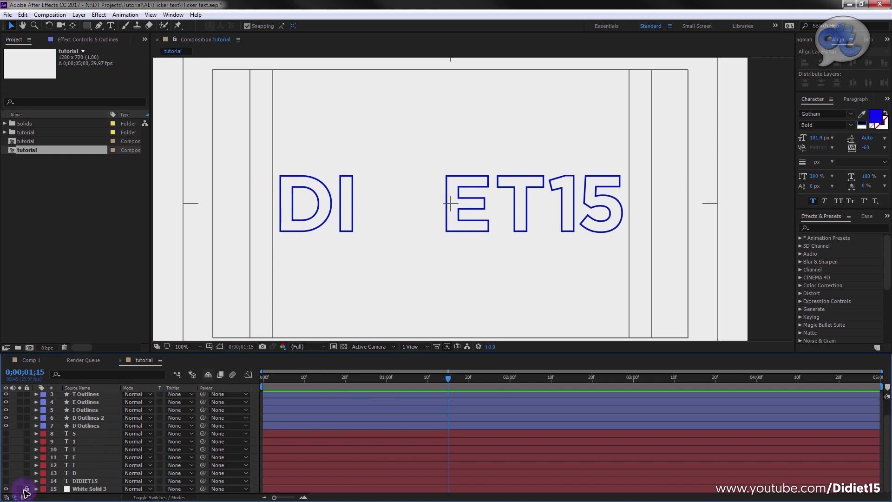
Show DIDIET15 and copy-paste the D Outlines, D Outlines 2 and I Outlines layers
click(5, 481)
click(325, 264)
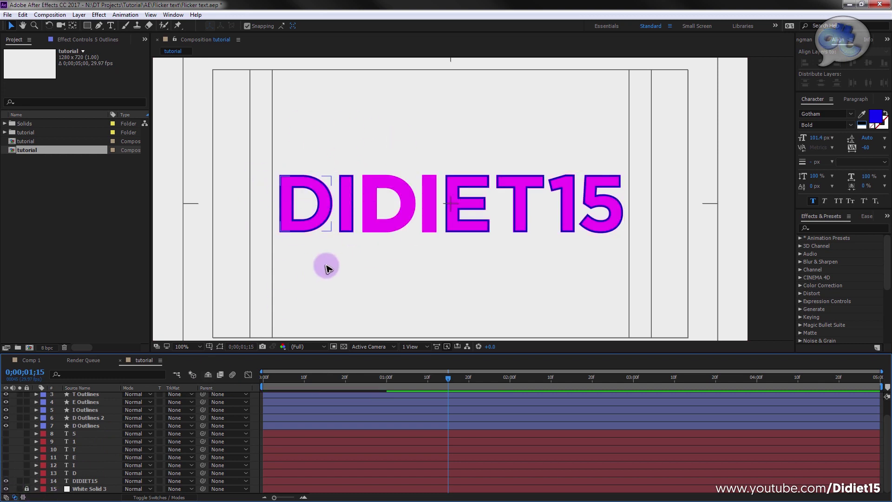
scroll(83, 442, up, 1)
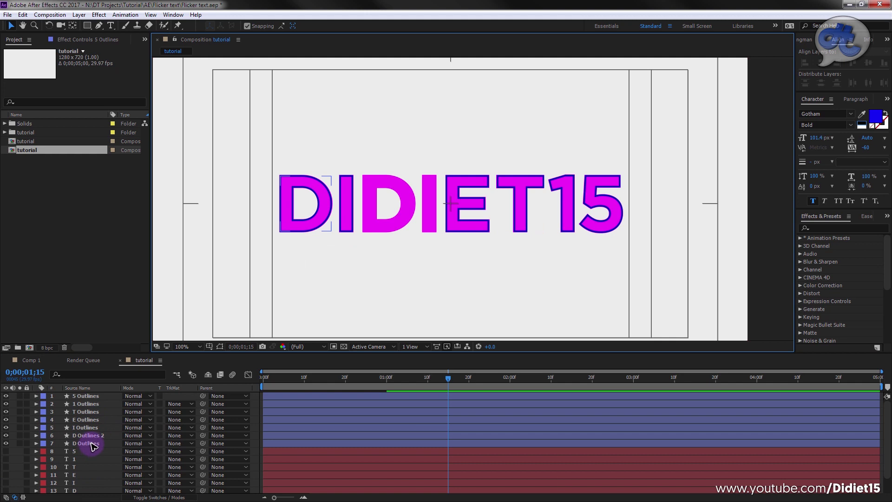
click(91, 443)
ctrl+click(89, 436)
ctrl+click(89, 427)
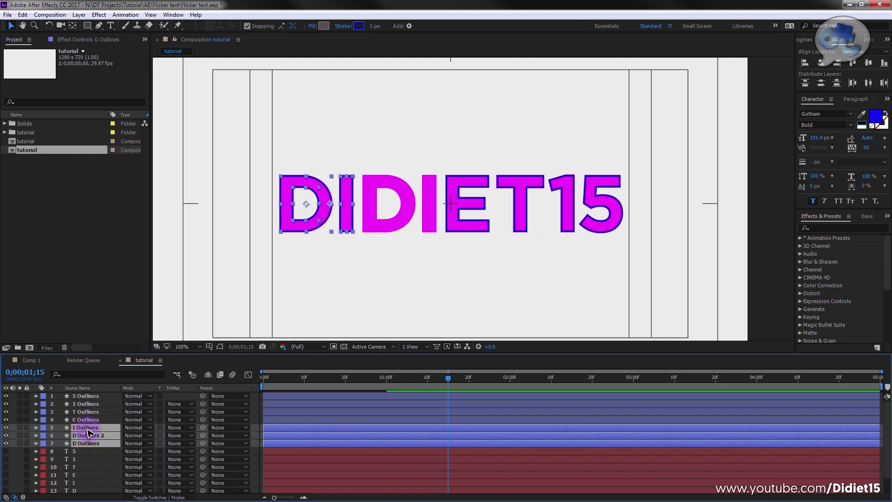
key(ctrl+c)
key(ctrl+v)
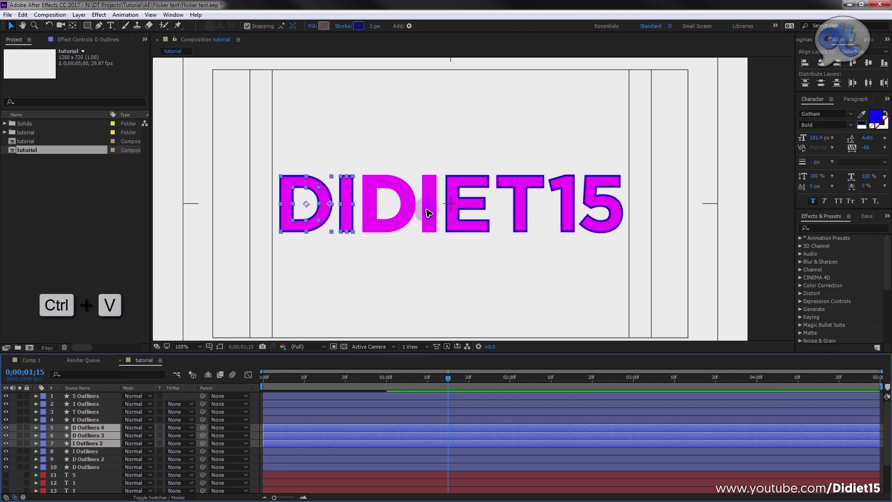
key(period)
key(period)
key(period)
Nudge the pasted D and I copies with arrow keys to sit over the second D and I
scroll(328, 209, up, 1)
scroll(299, 224, down, 3)
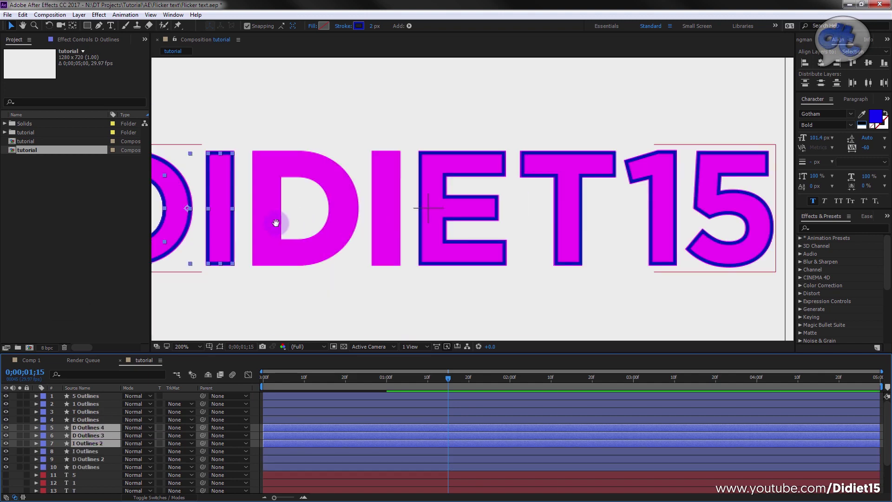
drag(318, 208, 482, 221)
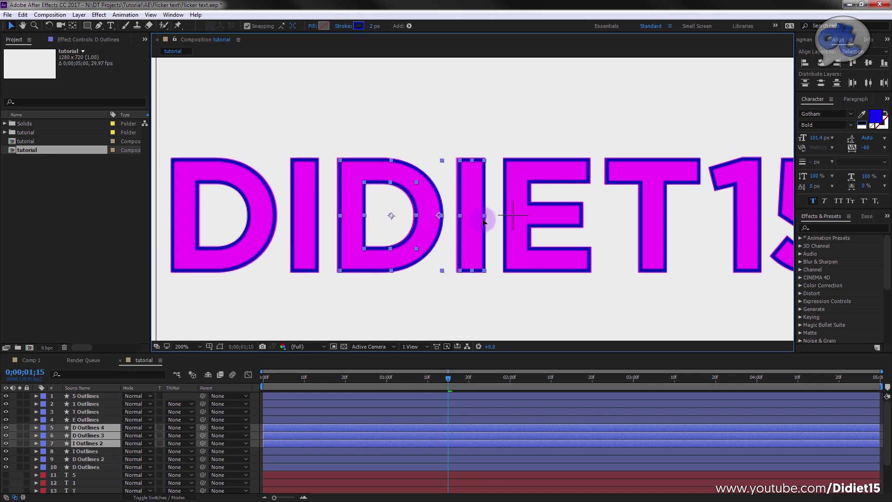
key(period)
key(Left)
key(Right)
key(comma)
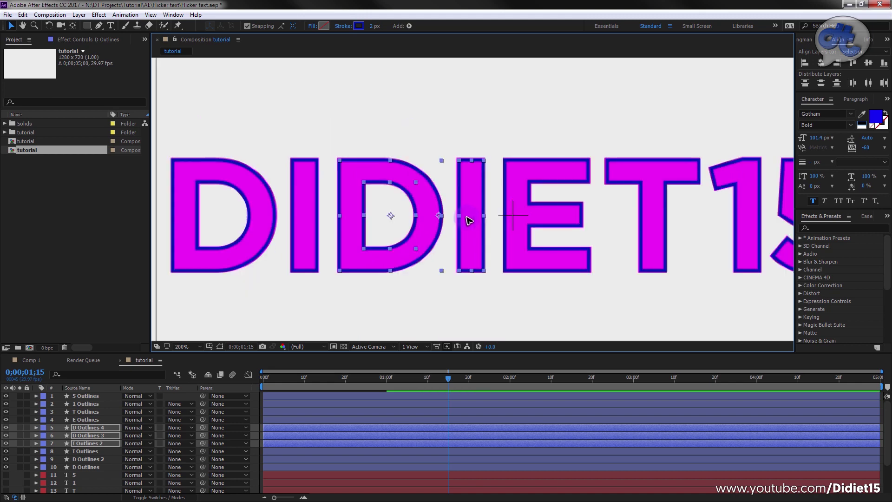
key(period)
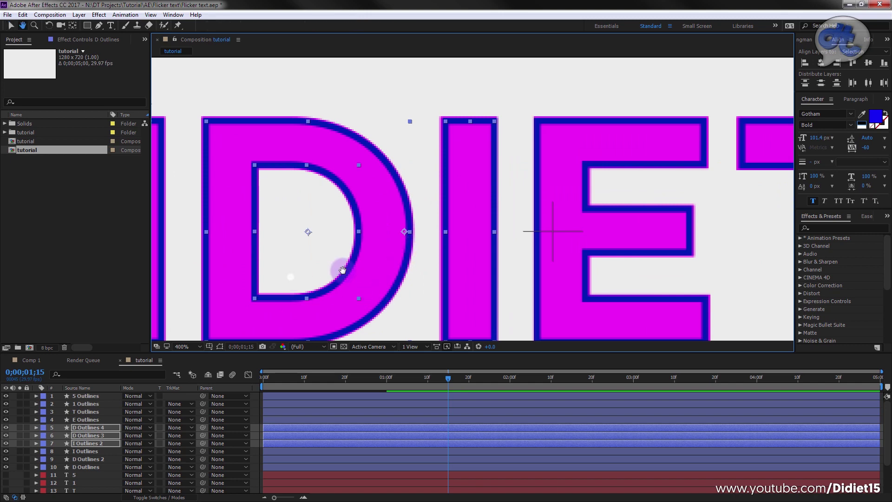
drag(291, 277, 390, 266)
key(comma)
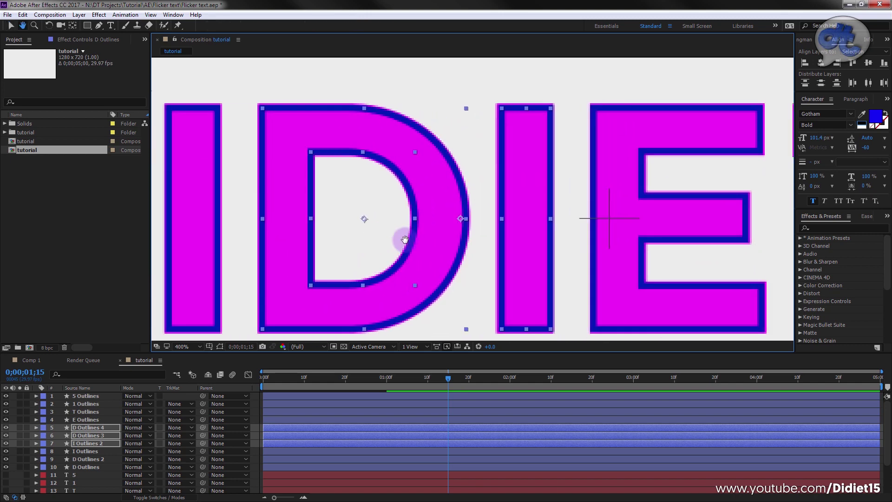
key(comma)
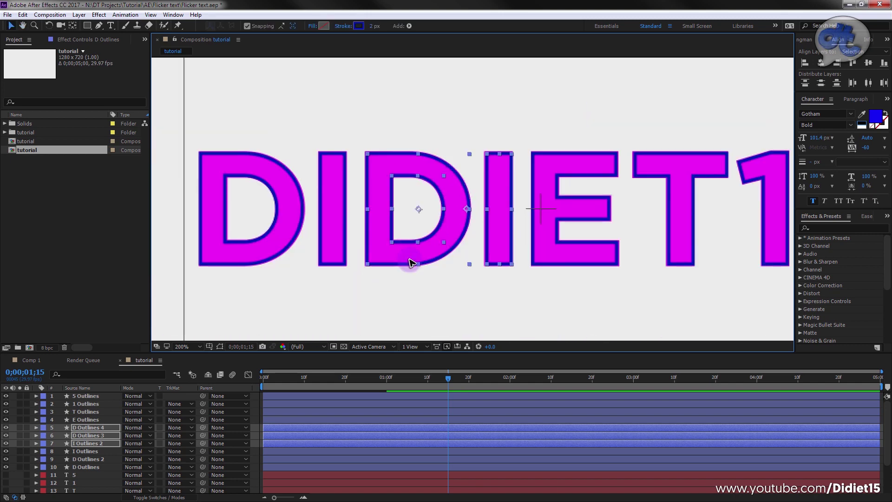
key(comma)
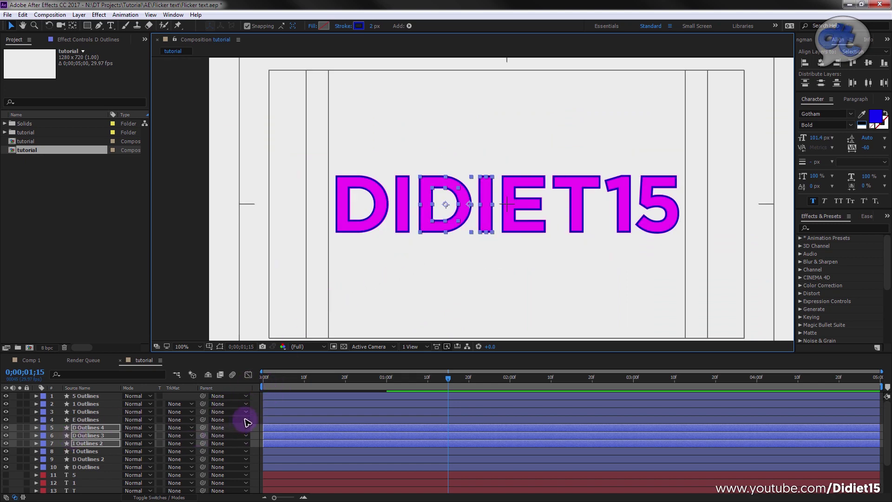
click(252, 410)
drag(349, 372, 243, 388)
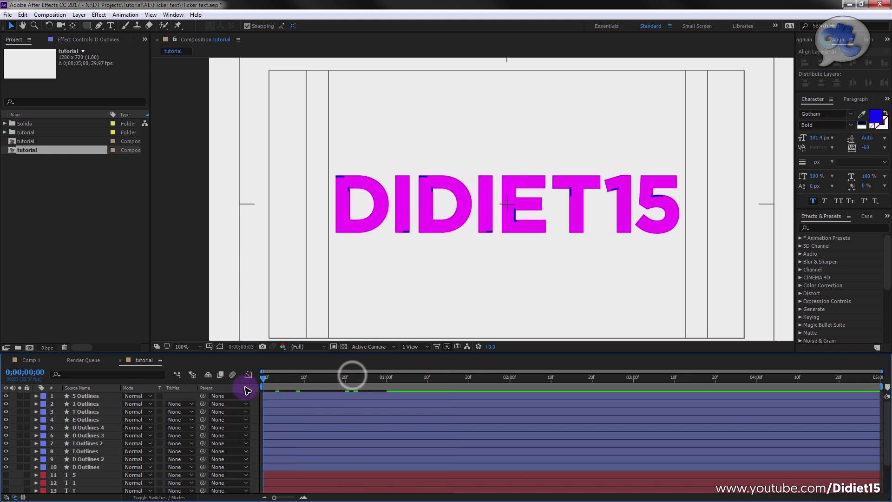
Preview the Trim Paths draw-on animation, then return the playhead to the start
key(space)
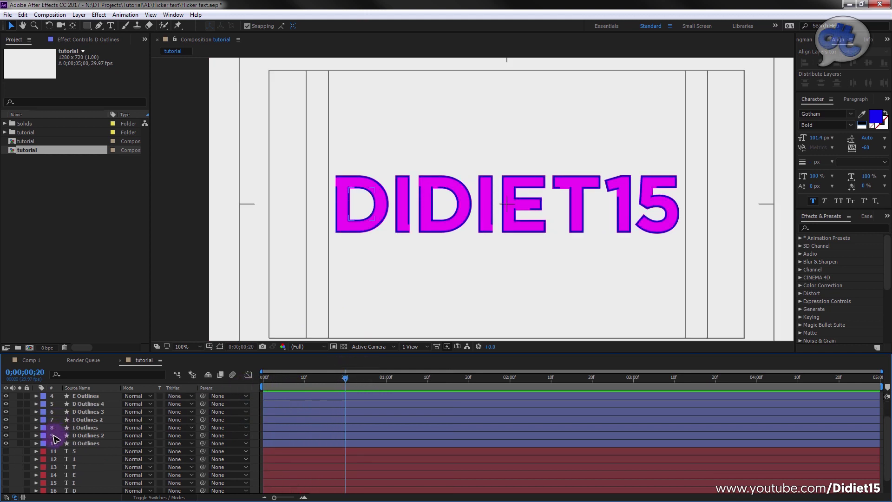
scroll(8, 484, down, 3)
drag(388, 373, 248, 380)
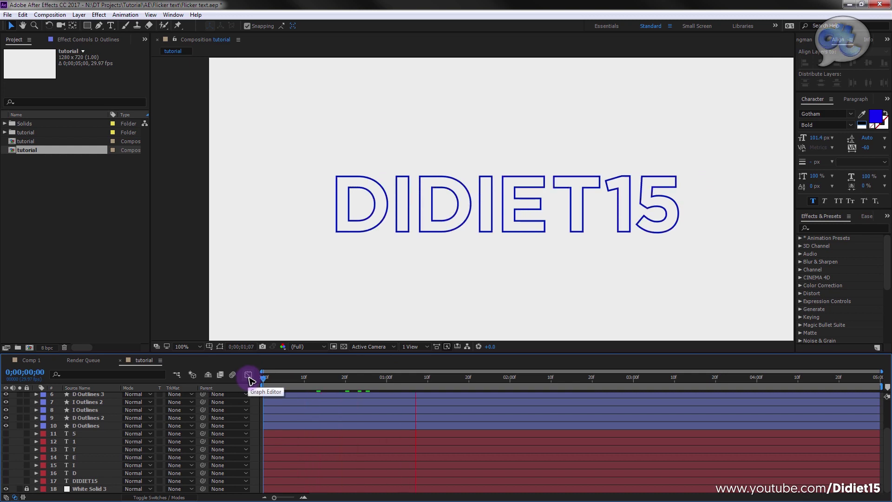
key(space)
scroll(243, 398, up, 3)
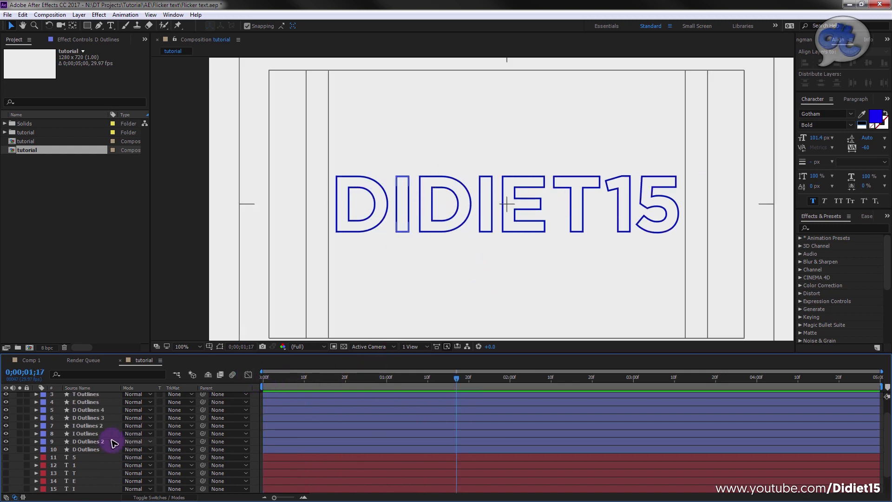
Select the ten outline letter layers, bottom D through the top one, and choose Pre-compose
click(84, 449)
scroll(94, 403, up, 1)
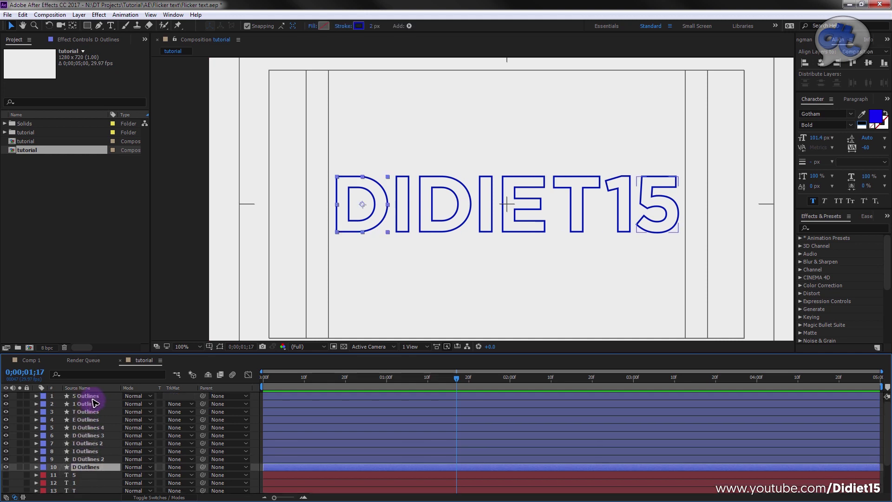
shift+click(88, 395)
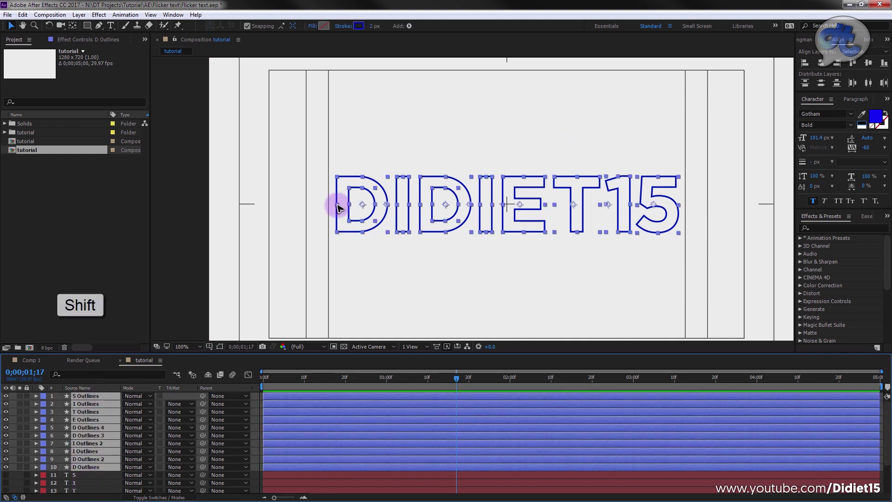
right_click(99, 397)
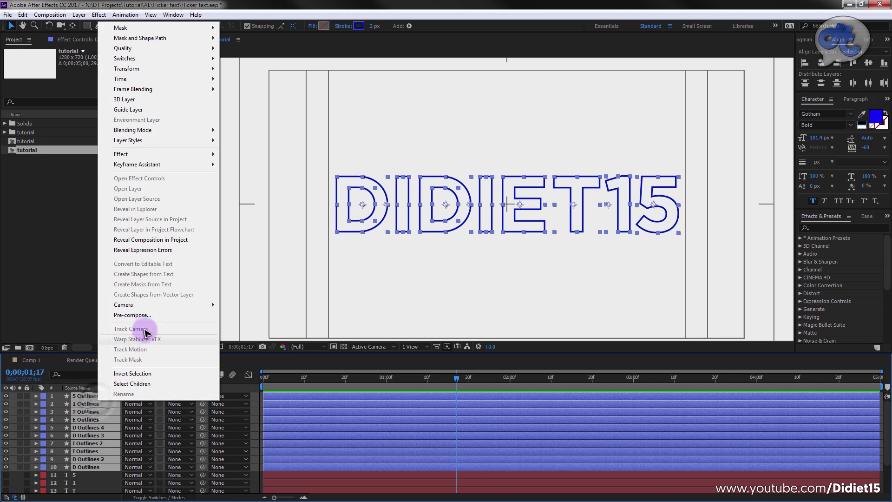
click(148, 315)
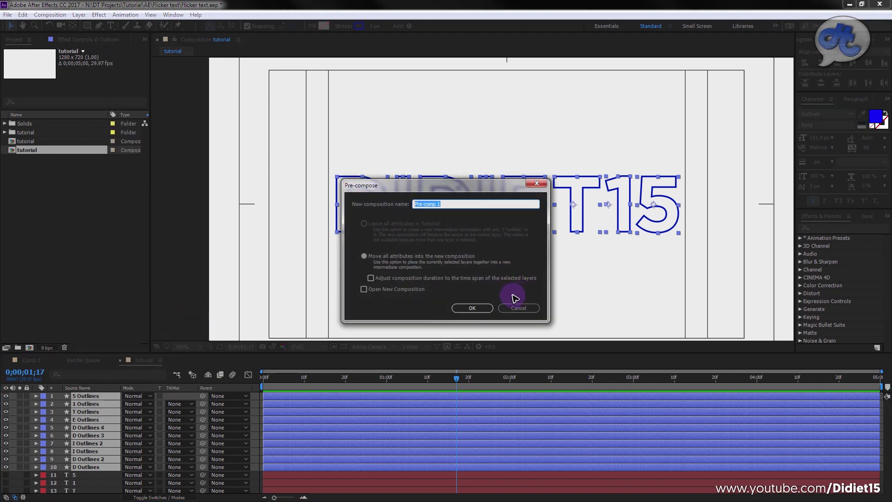
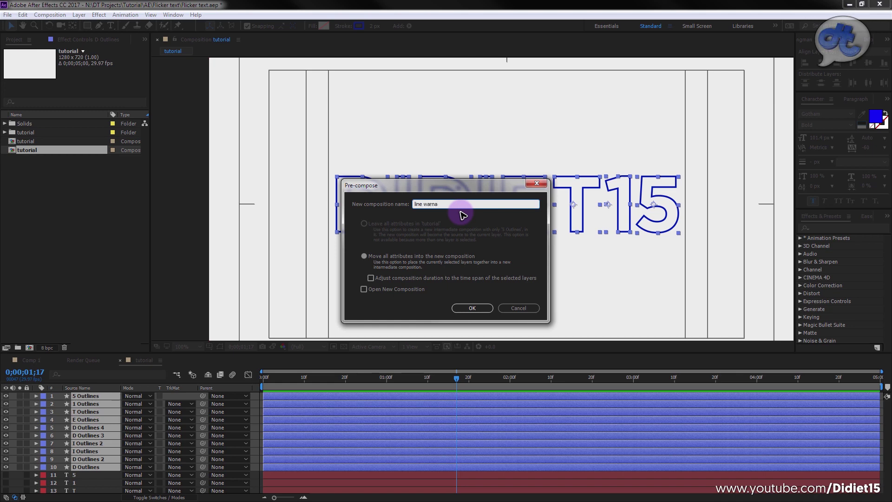
Confirm the Pre-compose dialog to create 'line warna', then open the precomp
click(472, 307)
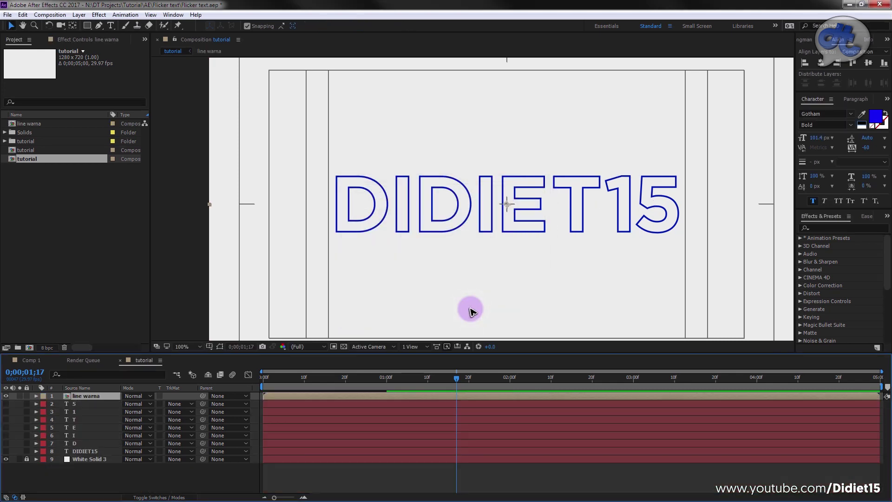
drag(328, 382, 296, 378)
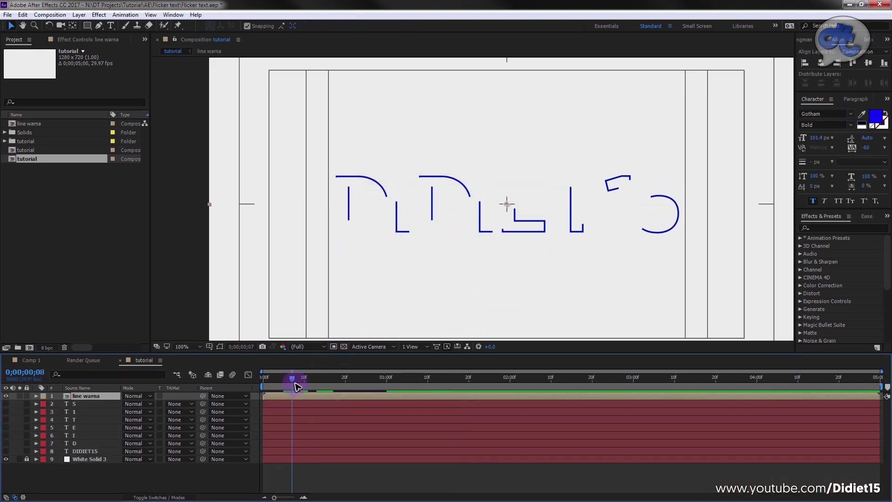
double_click(87, 396)
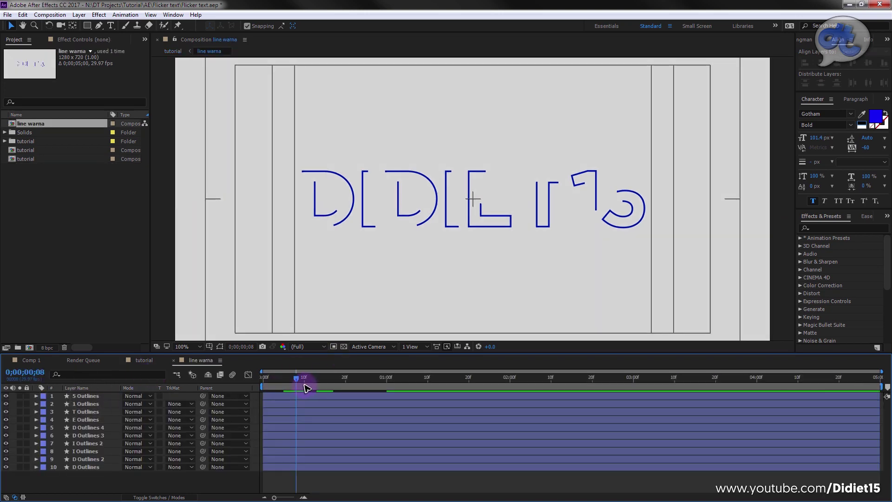
Preview the outline animation, park at frame 4, and select D Outlines 2 through 5 Outlines
drag(298, 378, 304, 409)
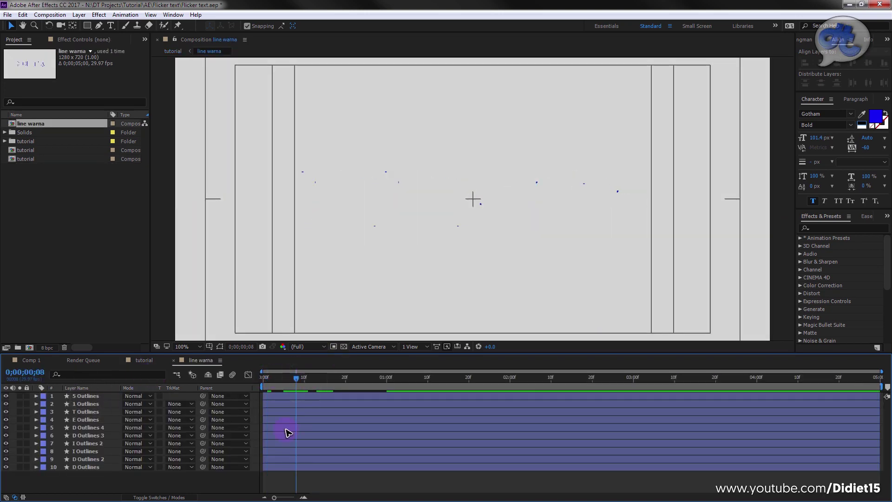
mouse_move(306, 388)
mouse_down()
mouse_move(263, 390)
mouse_move(263, 380)
mouse_up()
key(space)
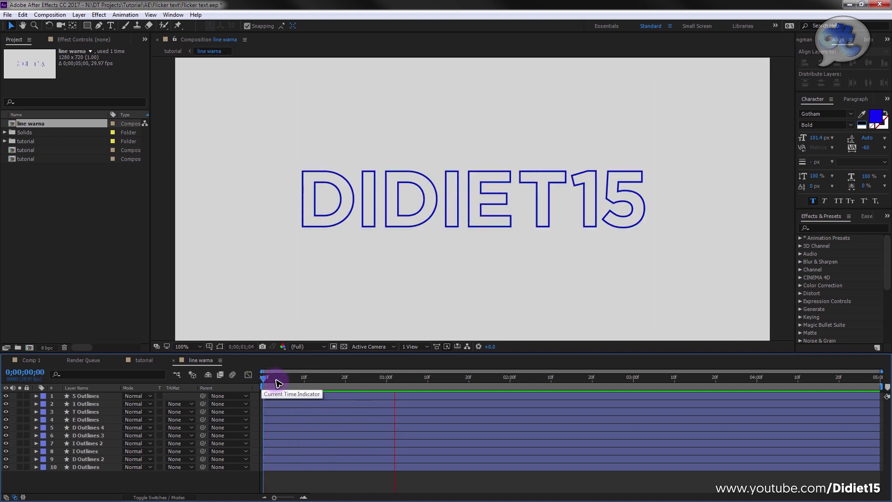
click(278, 379)
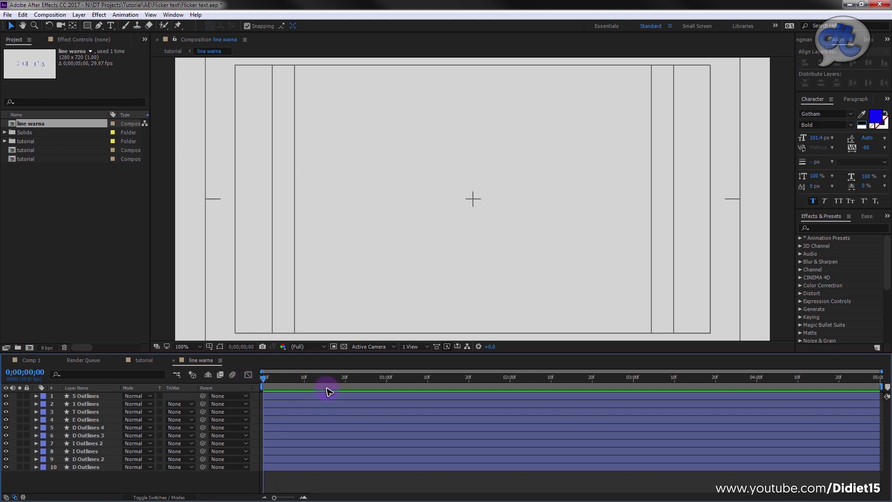
drag(279, 376, 251, 384)
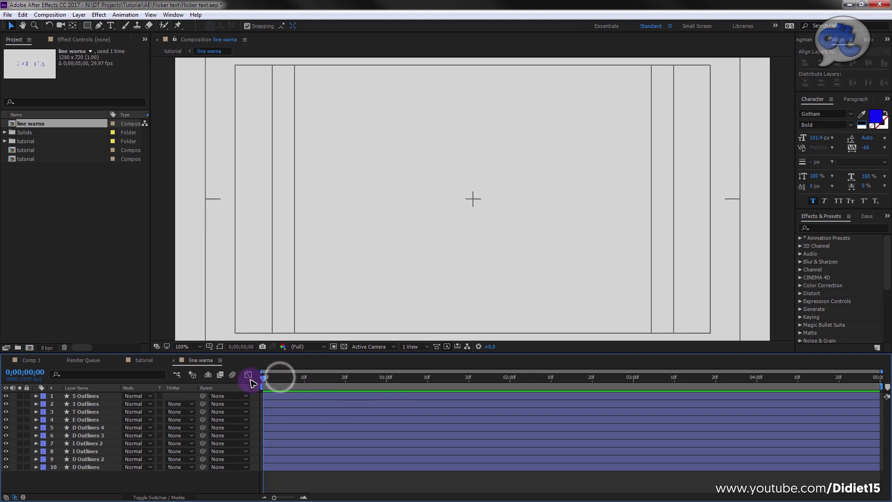
key(Page_Down)
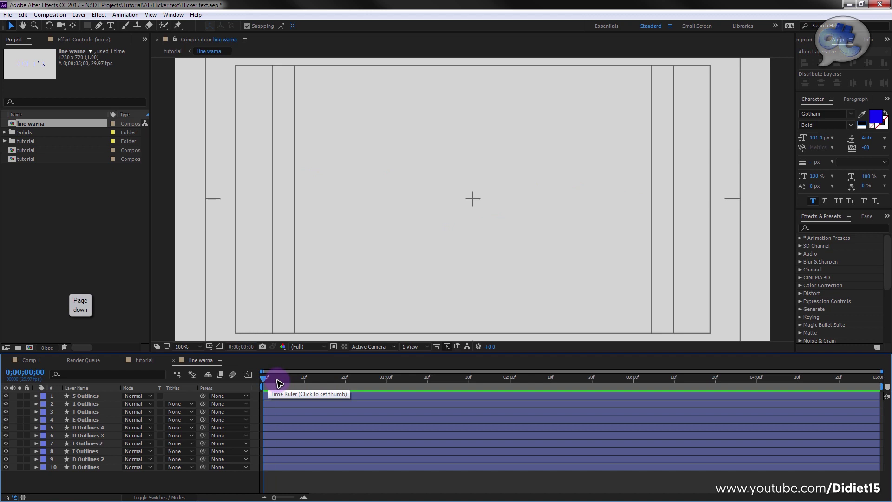
key(Page_Down)
key(Page_Down)
key(Page_Down)
key(Page_Down)
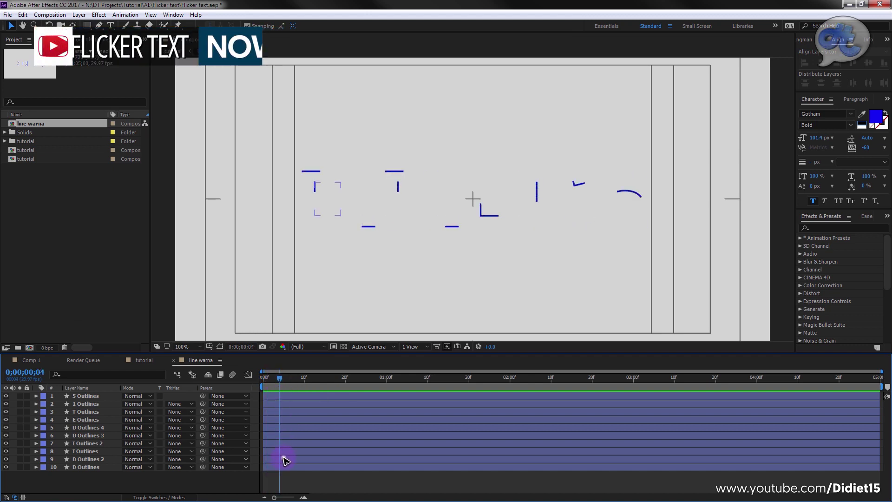
click(284, 459)
click(300, 395)
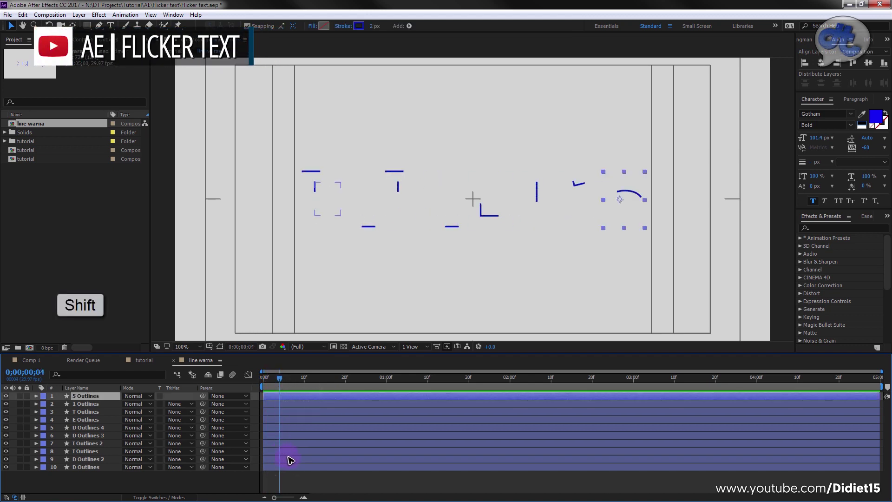
Shift the selected outline layers so successive letters start at frames 4, 8 and 12
shift+click(288, 459)
drag(288, 459, 305, 461)
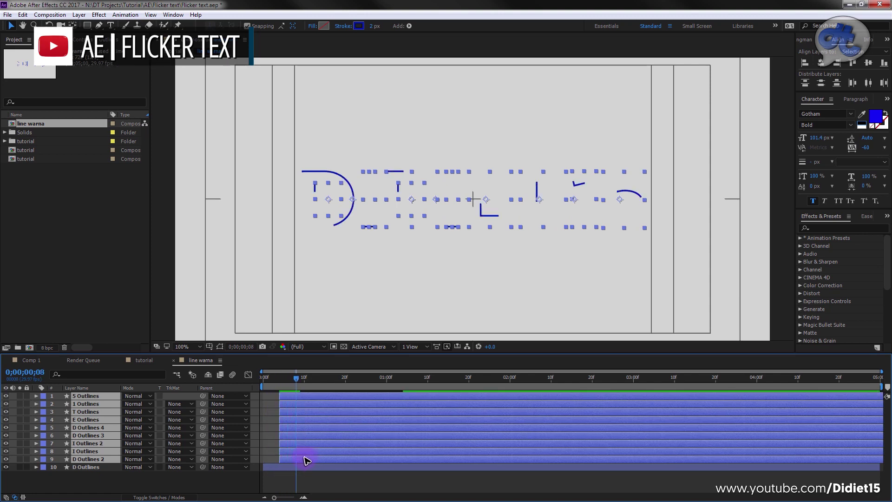
ctrl+click(306, 459)
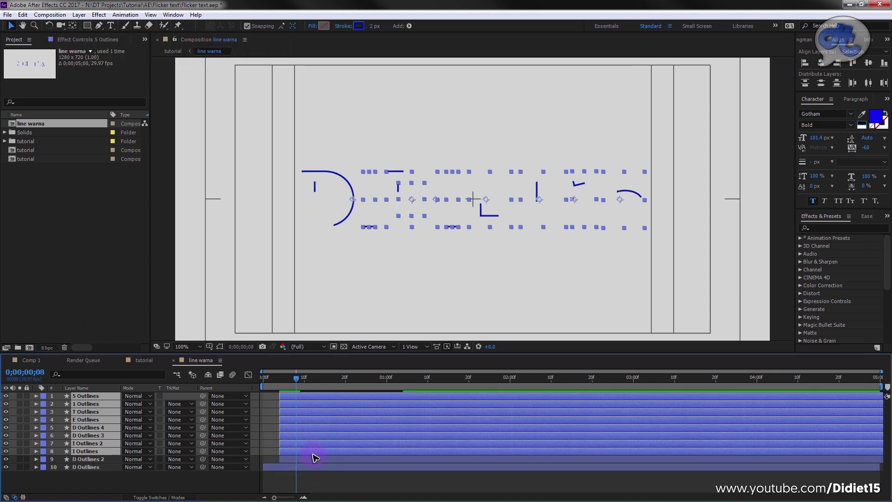
drag(312, 457, 327, 456)
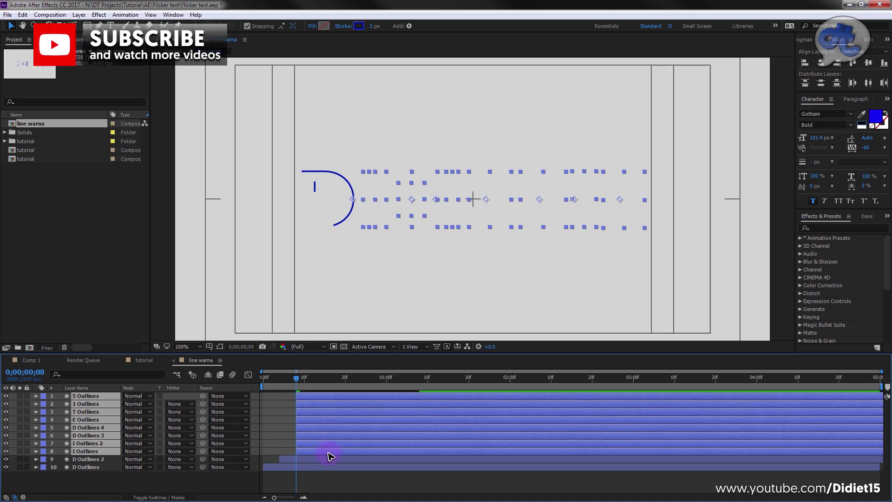
key(Page_Down)
key(Page_Down)
ctrl+click(330, 454)
drag(330, 446, 347, 447)
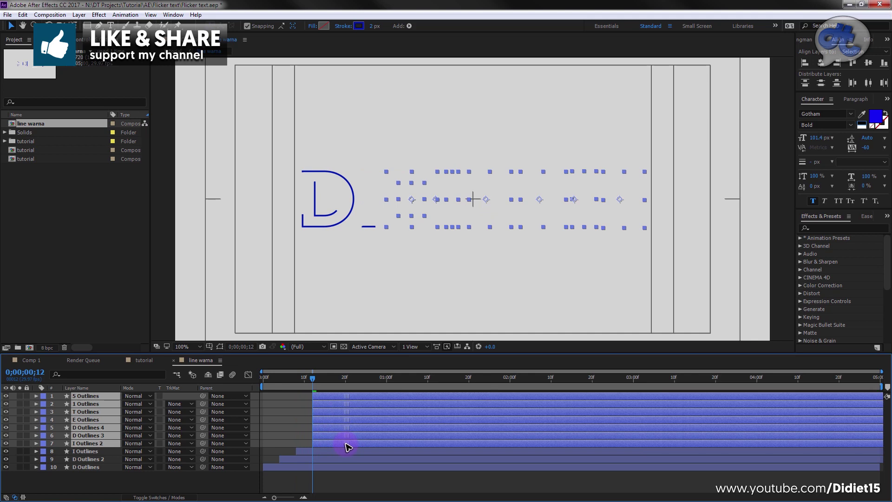
Continue the stagger, starting the next letters at frames 16 and 20
key(Page_Down)
key(Page_Down)
key(Page_Down)
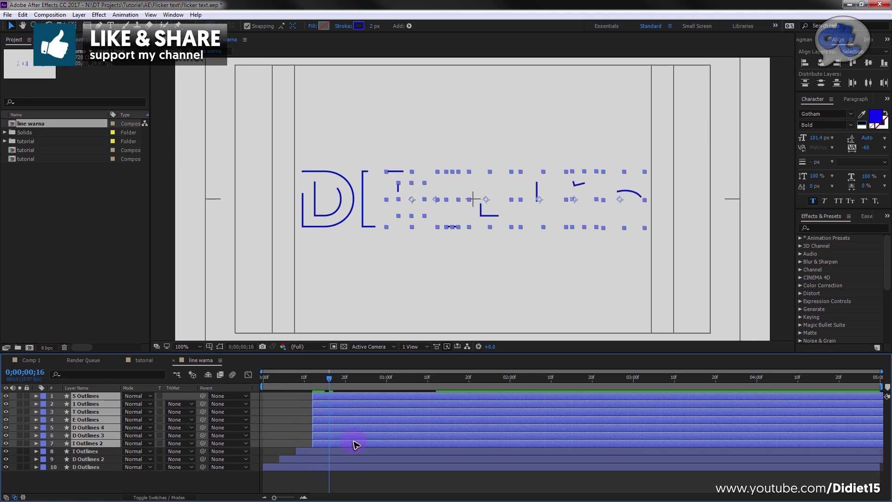
ctrl+click(355, 442)
drag(353, 435, 370, 438)
key(space)
ctrl+click(370, 439)
drag(371, 426, 379, 431)
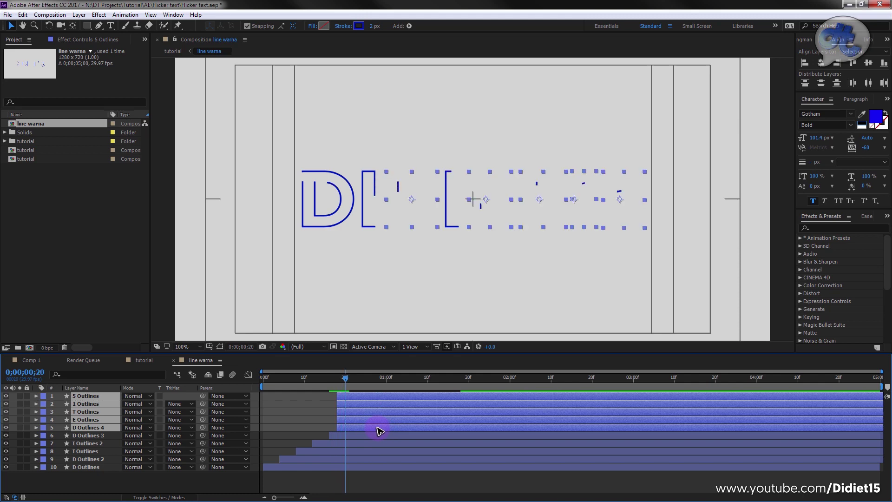
drag(380, 429, 385, 430)
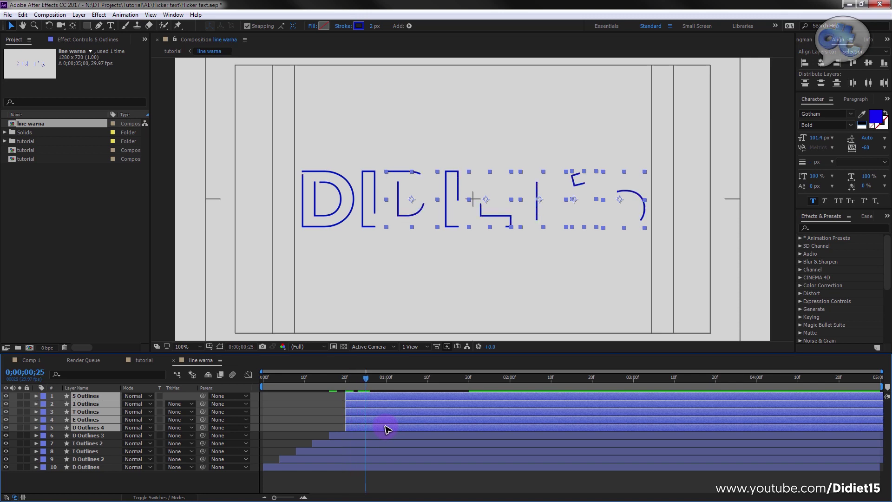
Finish the stagger at frames 25 and 29, with 5 Outlines starting last at 1;07
ctrl+click(385, 430)
drag(391, 422, 411, 423)
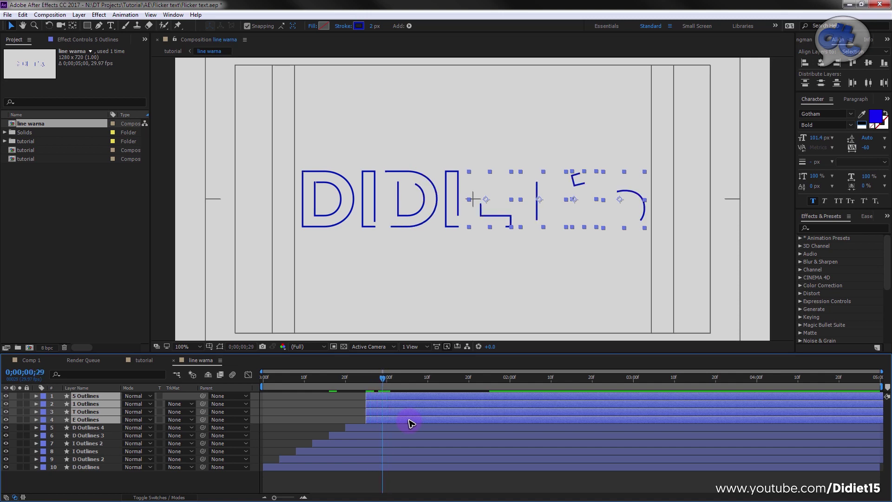
ctrl+click(411, 422)
drag(409, 414, 426, 414)
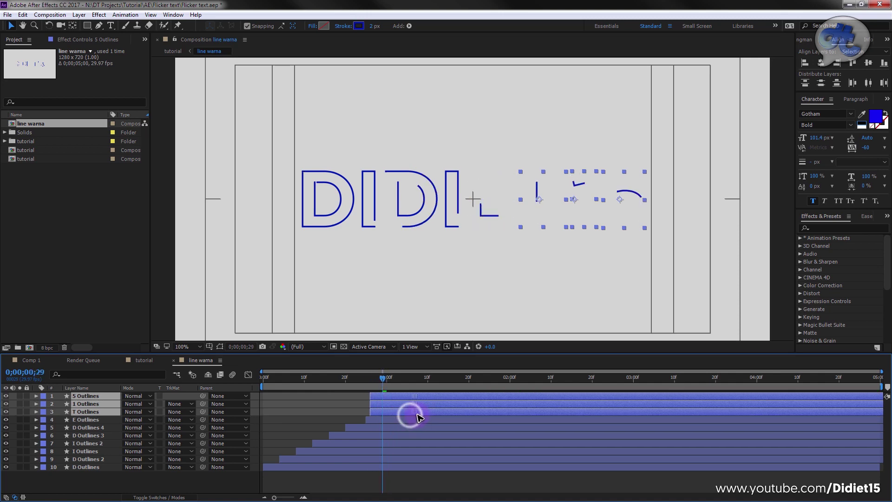
key(space)
ctrl+click(424, 412)
drag(432, 404, 446, 407)
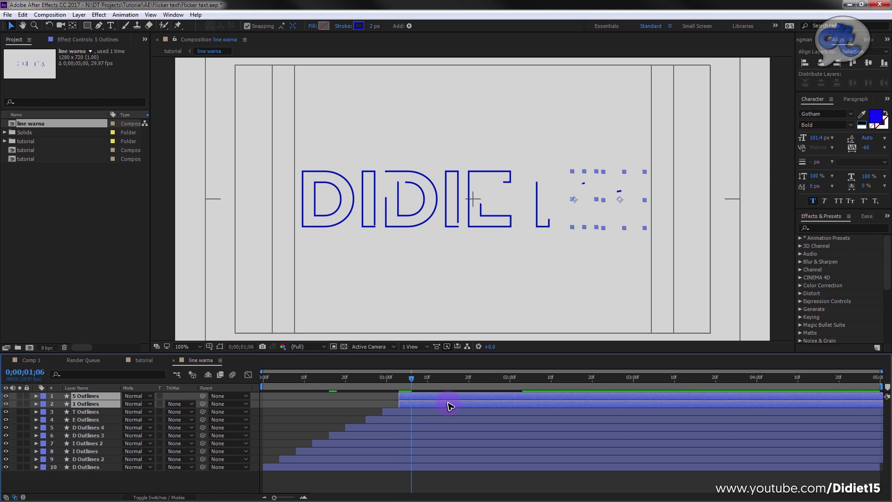
ctrl+click(450, 407)
drag(437, 396, 454, 397)
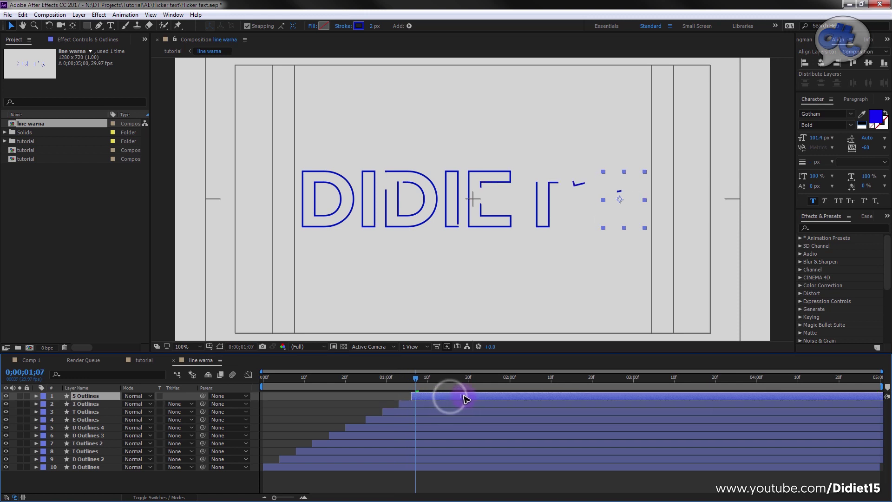
drag(385, 377, 263, 377)
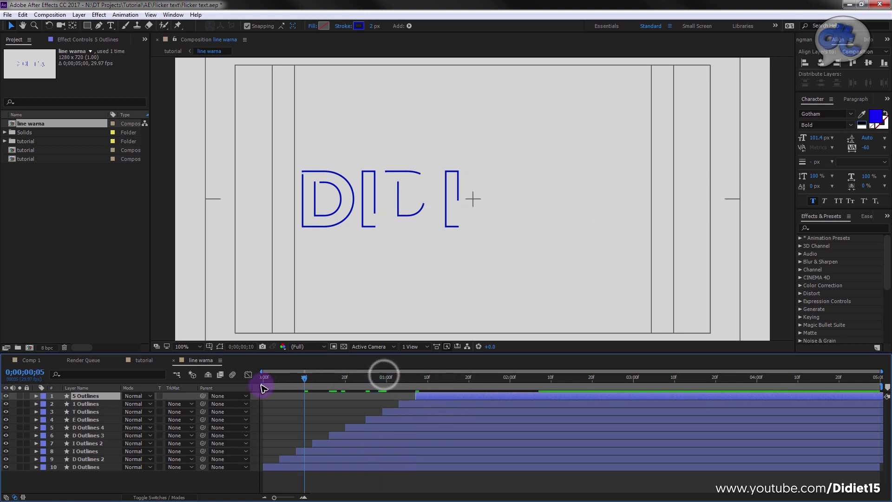
Preview line warna from the start until the full DIDIET15 outline completes around 0;00;02;05
click(284, 409)
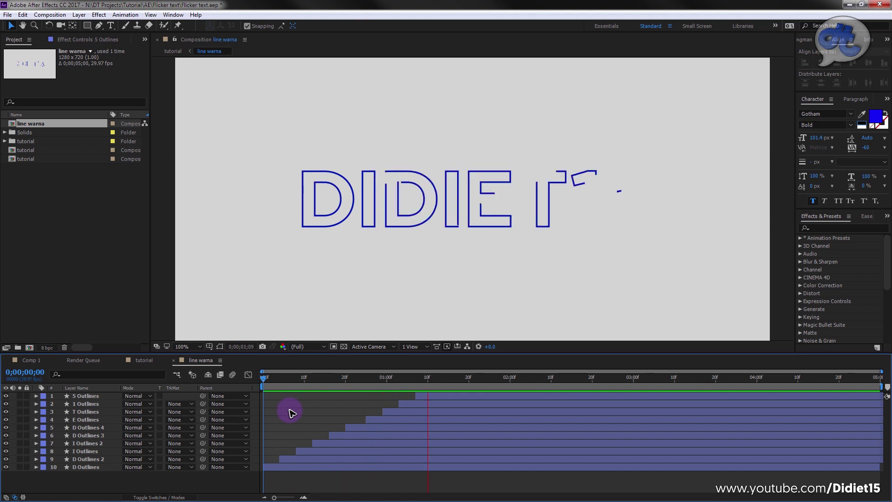
click(344, 348)
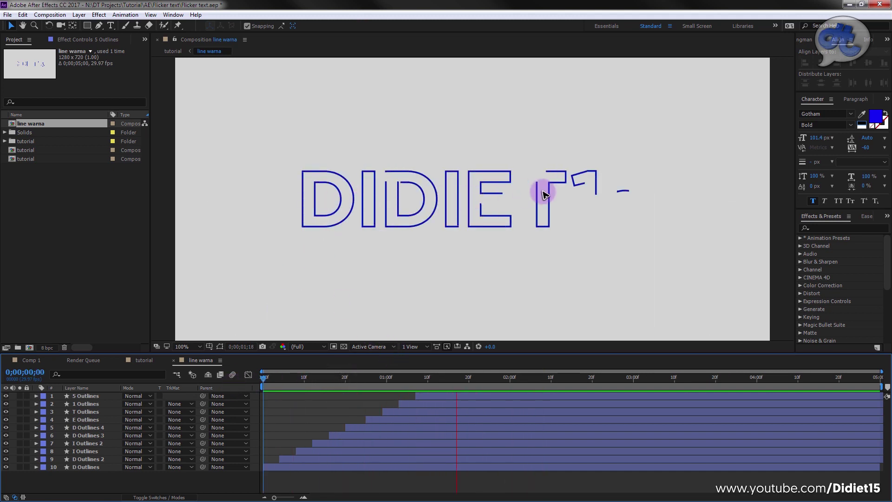
click(295, 402)
click(312, 381)
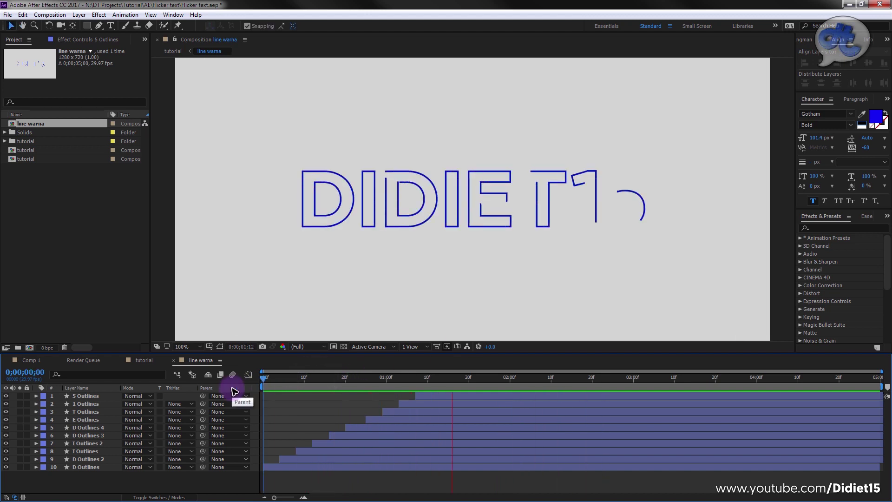
click(298, 420)
click(219, 376)
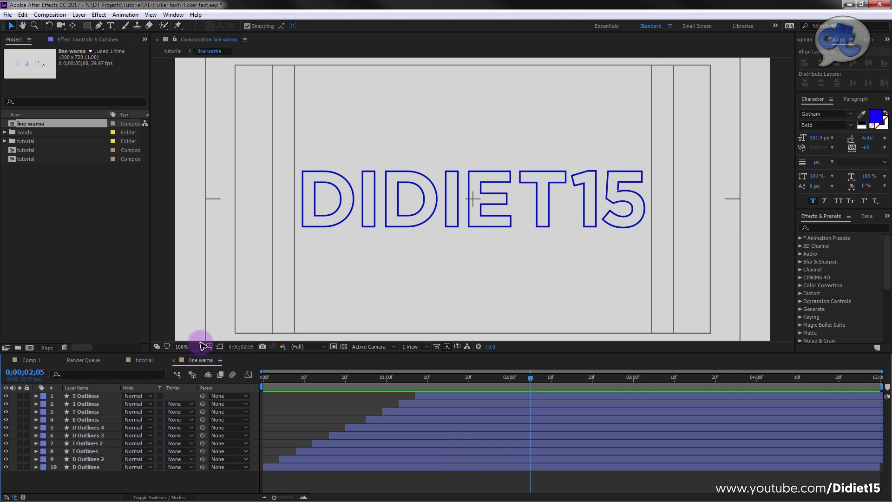
click(103, 280)
click(43, 123)
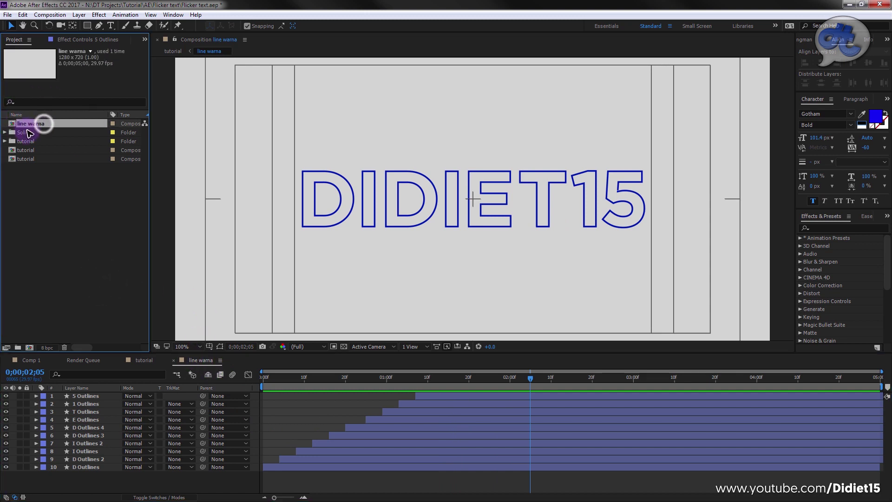
Copy and paste line warna in the Project panel, then open the new line warna 2
click(27, 225)
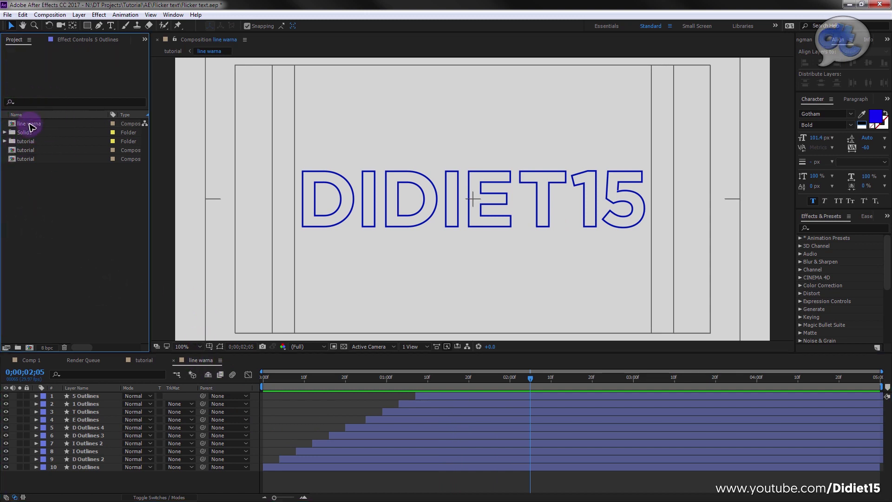
click(30, 124)
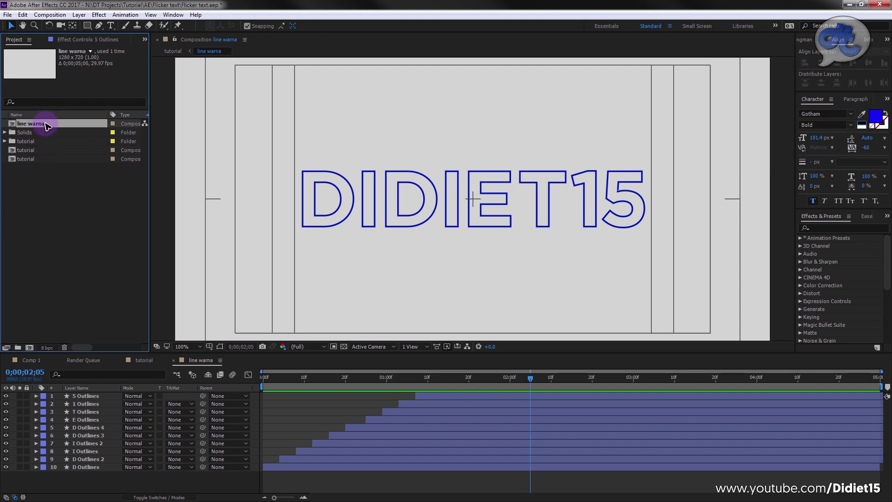
key(ctrl+c)
key(ctrl+v)
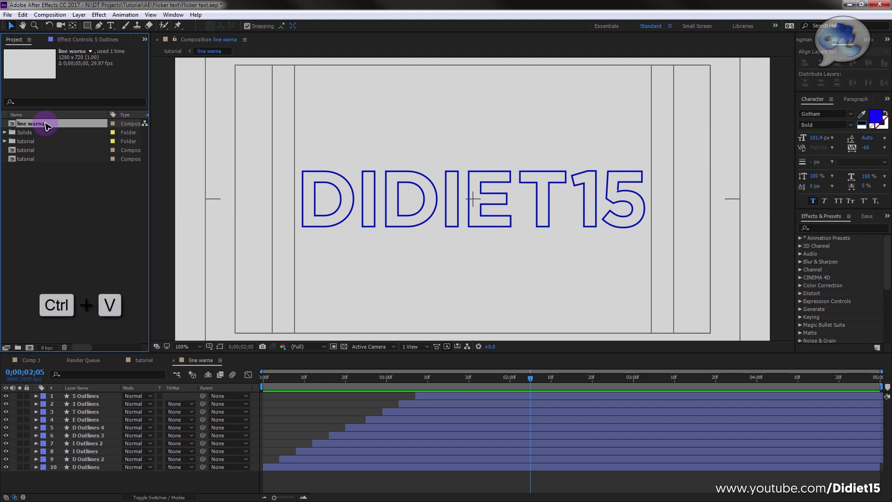
click(49, 188)
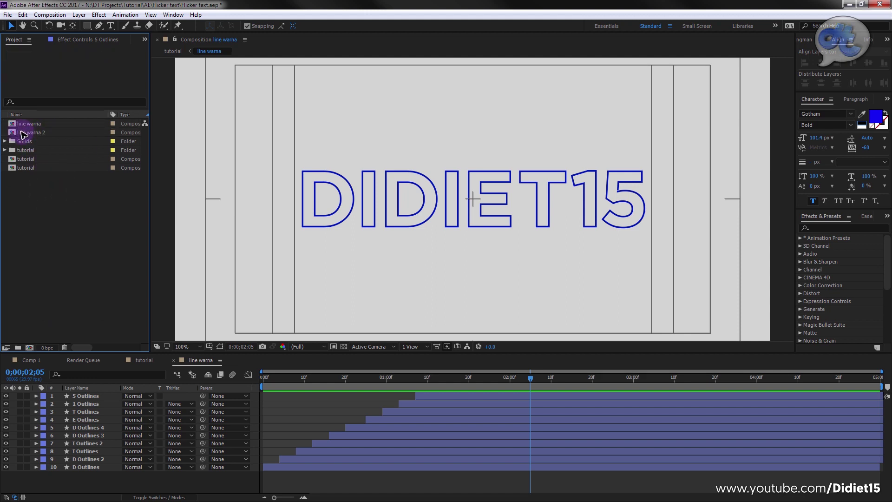
double_click(48, 134)
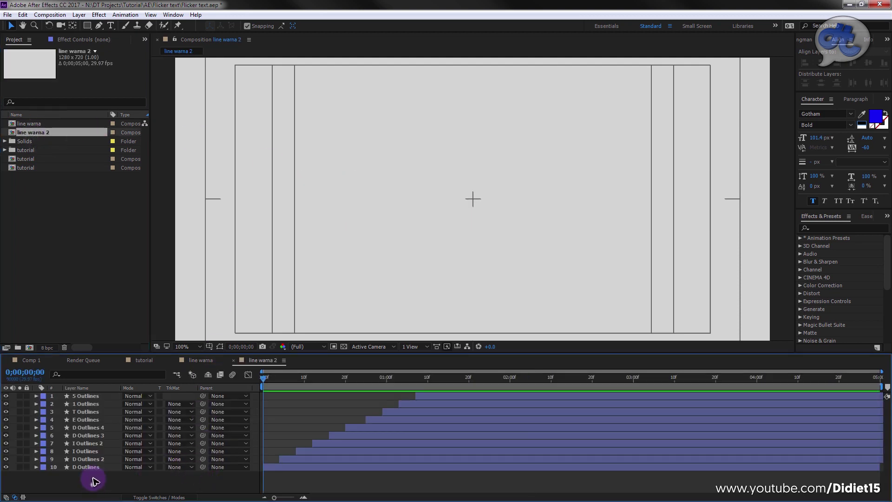
Set the stroke colour of all ten outline layers in line warna 2 to yellow FFE400
drag(93, 481, 91, 393)
click(448, 381)
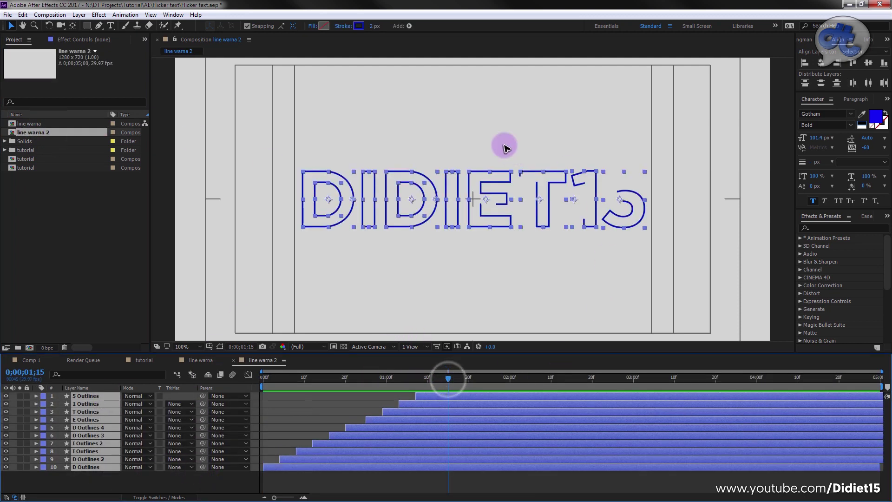
click(359, 25)
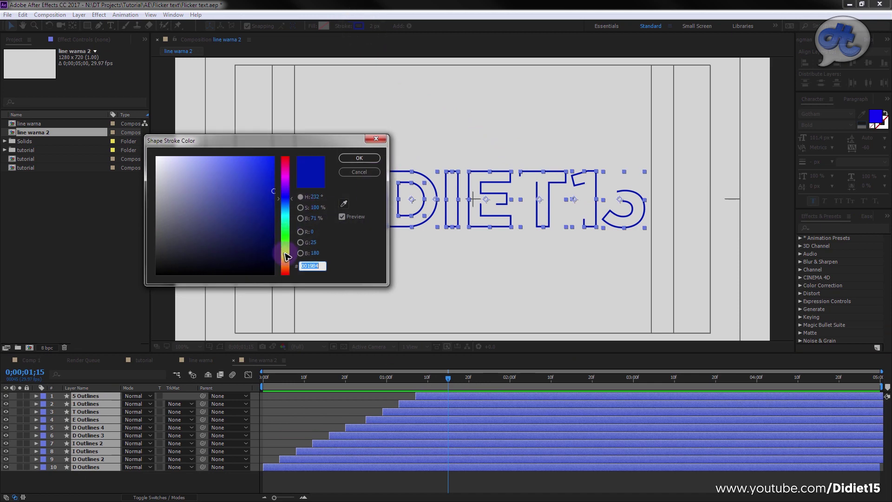
drag(286, 257, 284, 253)
click(364, 162)
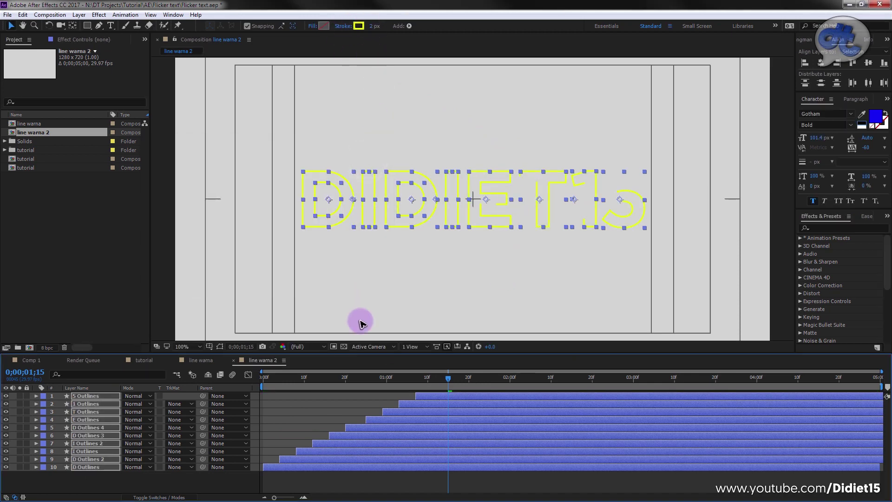
click(347, 400)
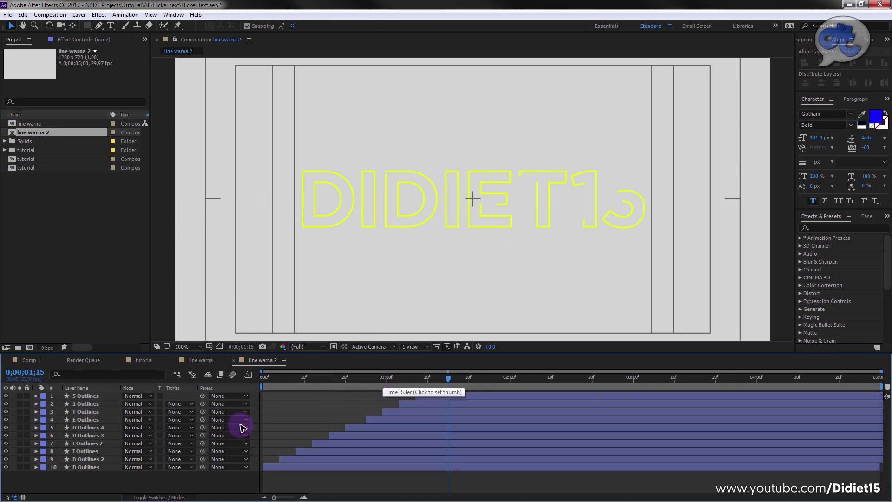
key(ctrl+a)
click(358, 26)
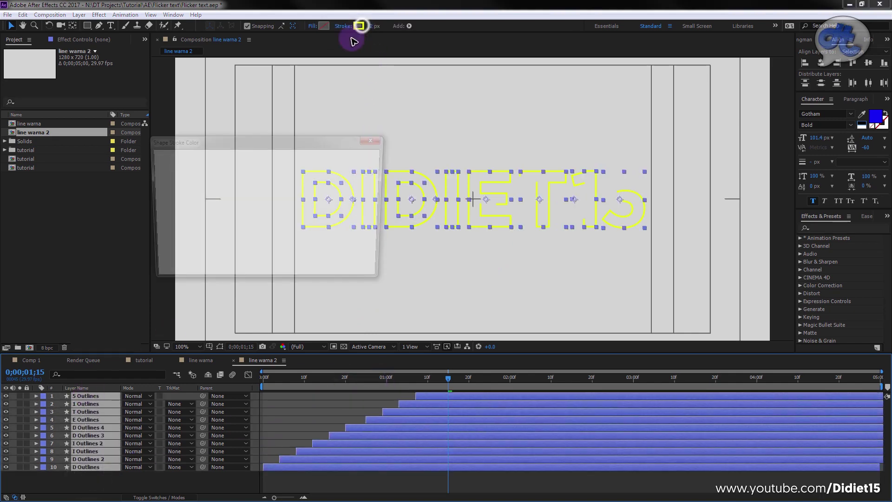
click(285, 256)
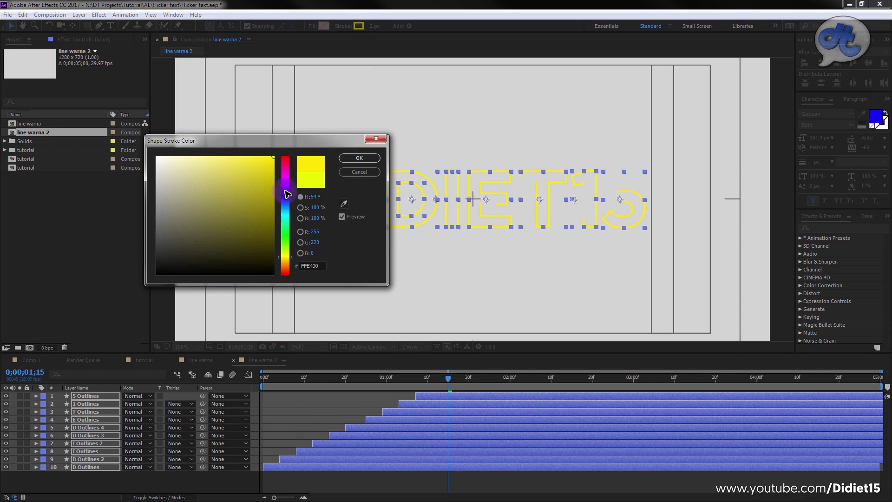
click(372, 160)
click(344, 409)
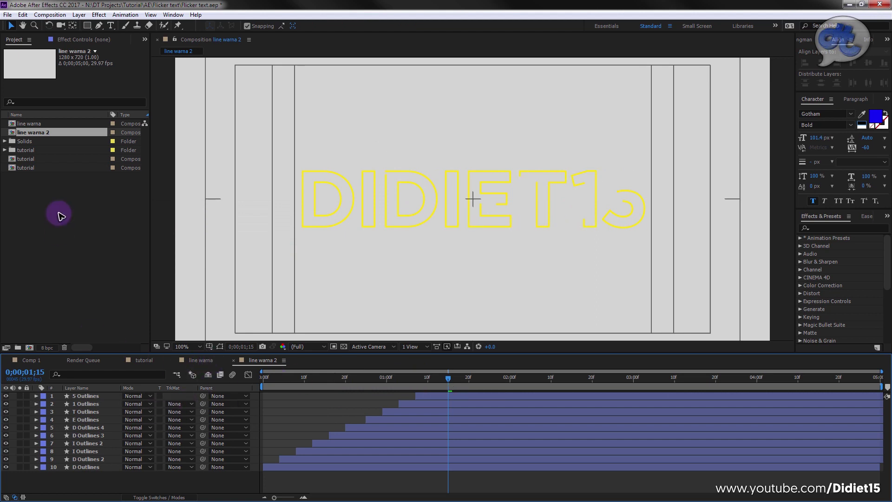
Duplicate line warna 2 as line warna 3 and open the copy
click(41, 222)
click(39, 134)
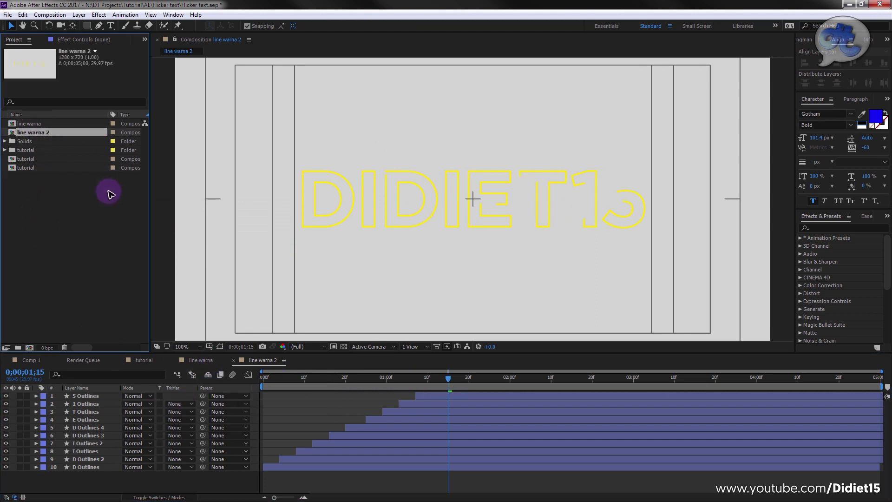
key(ctrl+c)
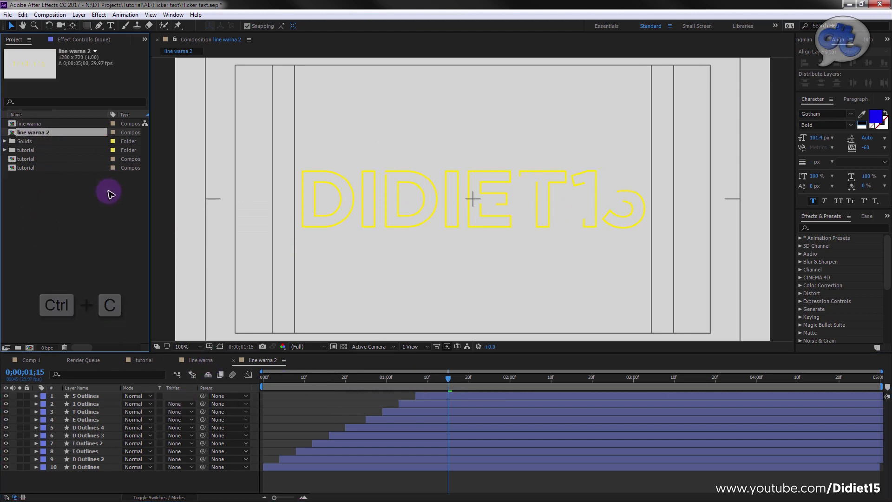
key(ctrl+v)
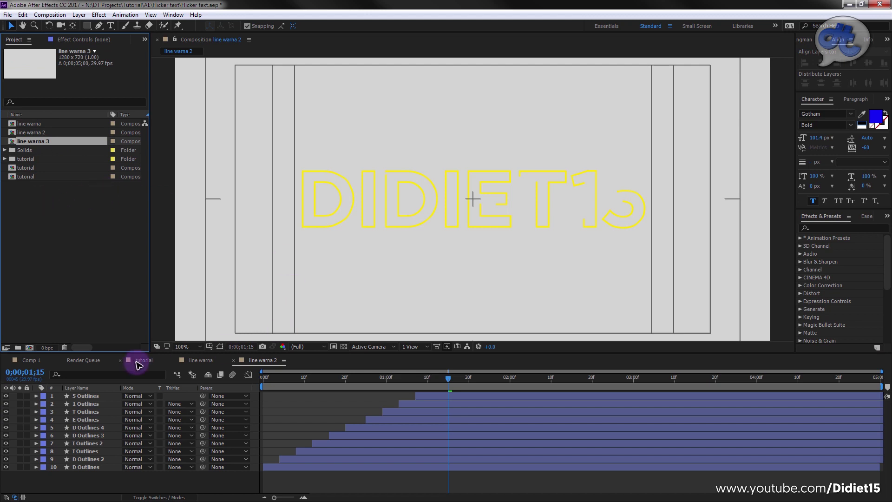
double_click(73, 142)
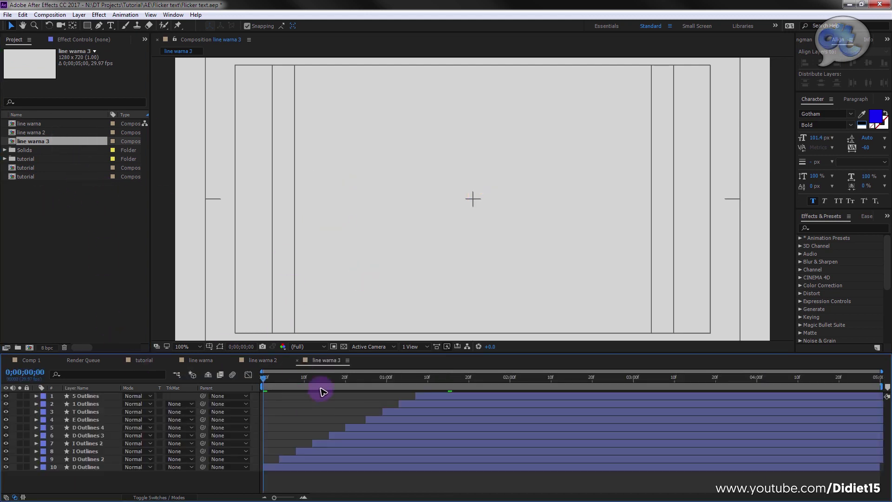
Set the stroke colour of all outline layers in line warna 3 to black 000000
drag(312, 476, 411, 401)
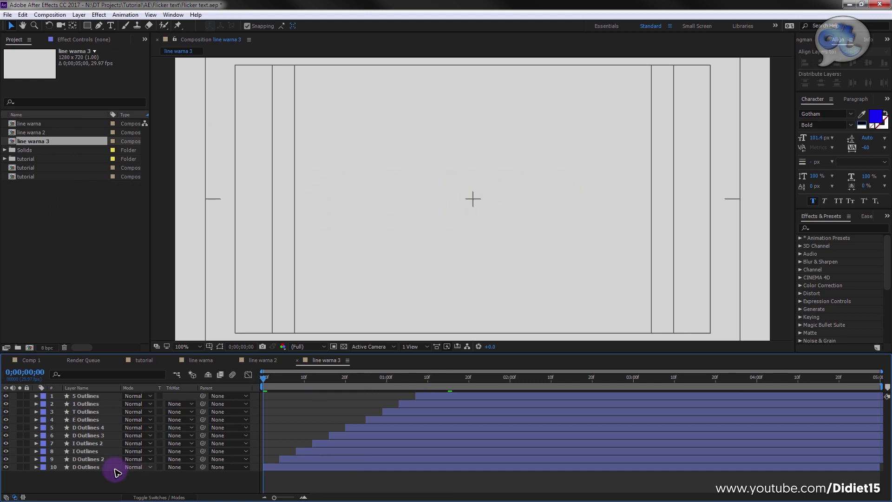
drag(88, 478, 100, 399)
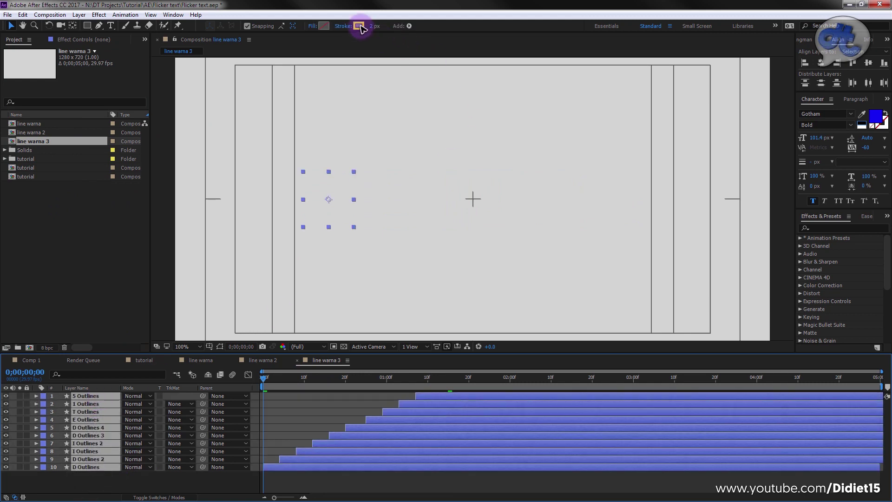
click(459, 372)
click(359, 26)
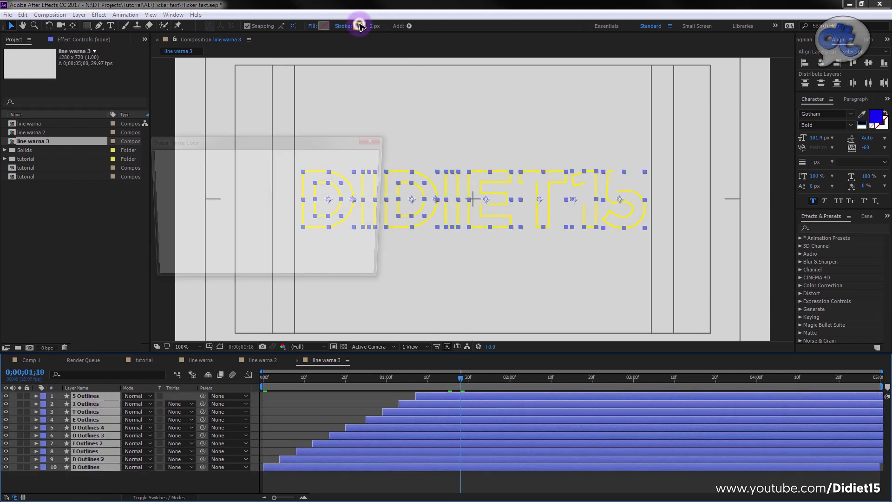
drag(217, 265, 137, 275)
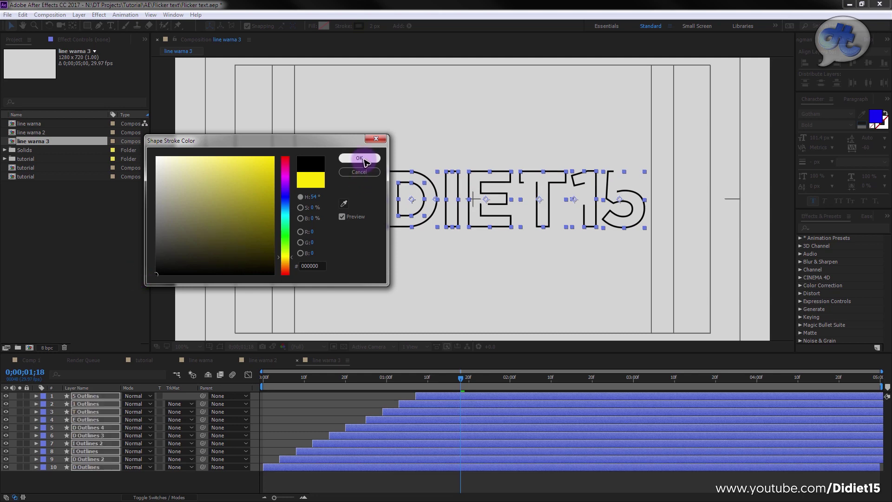
click(359, 158)
click(342, 393)
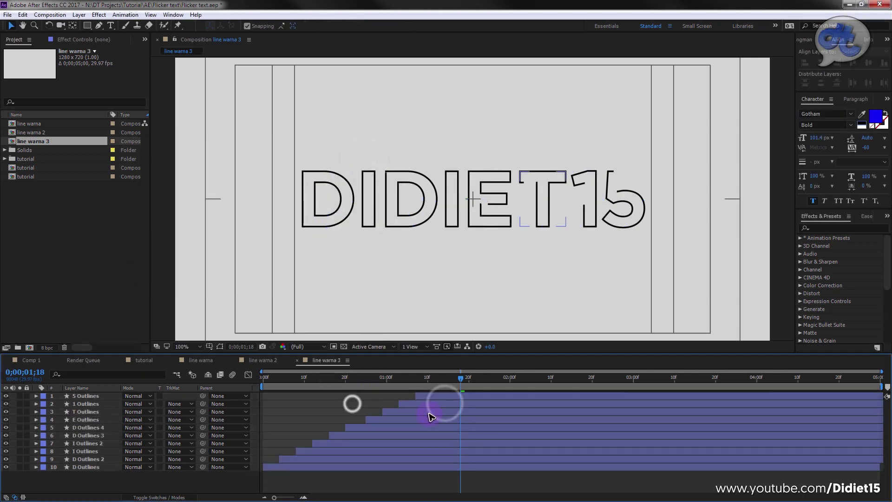
Make the 5 and 1 outlines red FA0000, then return to the tutorial composition
click(436, 404)
shift+click(436, 397)
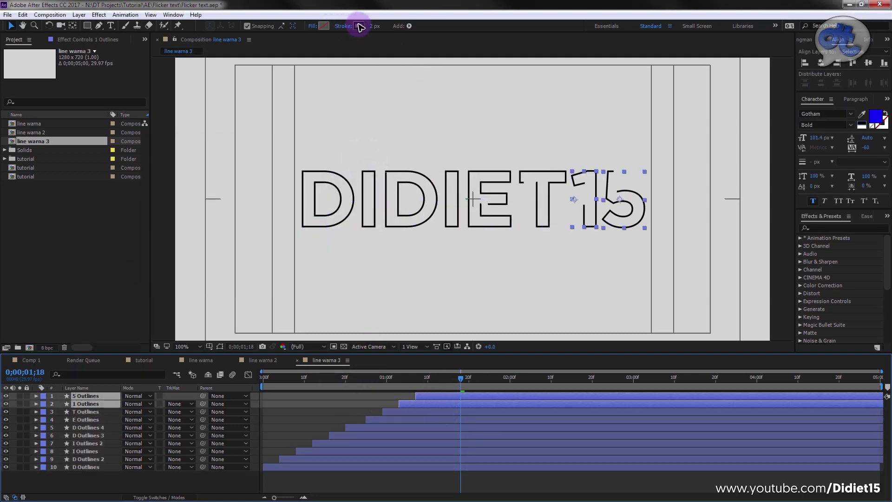
click(360, 26)
drag(239, 183, 289, 158)
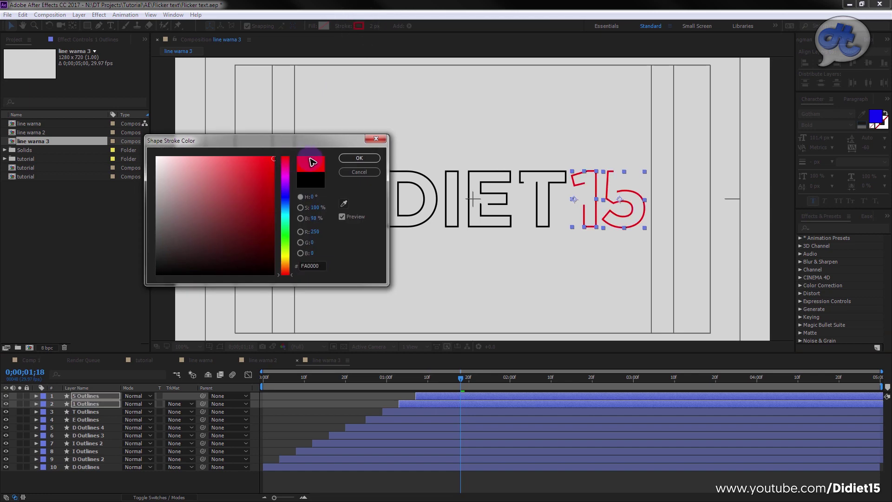
click(360, 160)
click(315, 404)
mouse_move(362, 378)
mouse_down()
mouse_move(455, 391)
mouse_move(484, 358)
mouse_up()
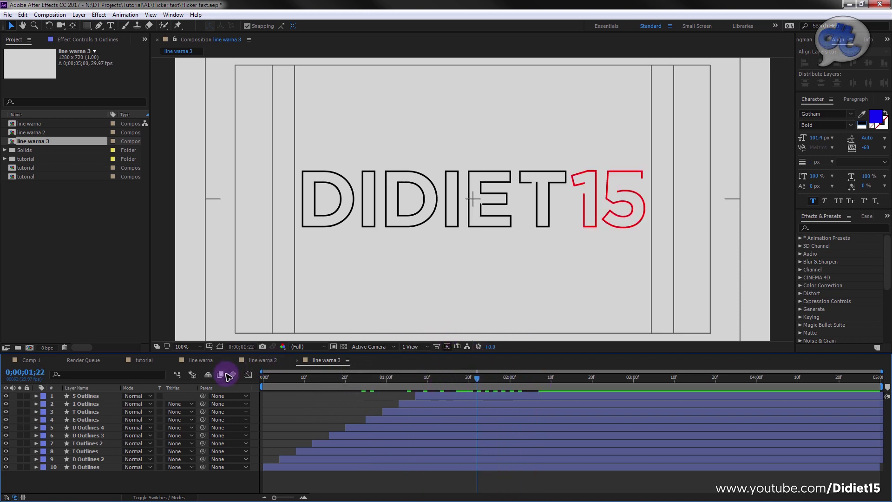
click(144, 360)
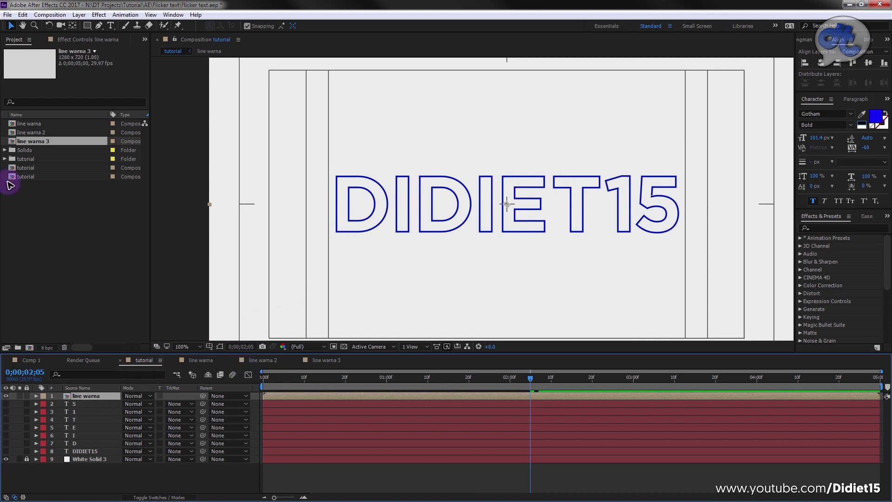
Add line warna 2 and line warna 3 to the tutorial comp, offsetting their start times
drag(58, 132, 95, 397)
drag(49, 142, 100, 396)
drag(305, 379, 244, 387)
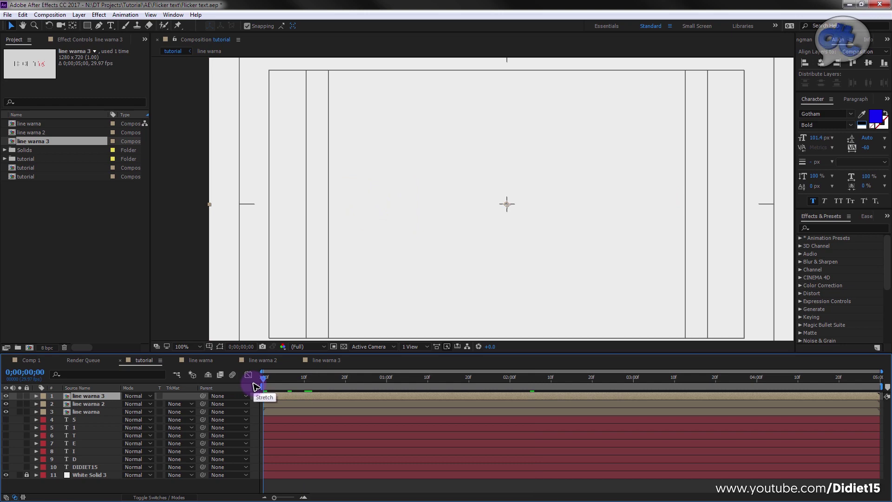
key(Page_Down)
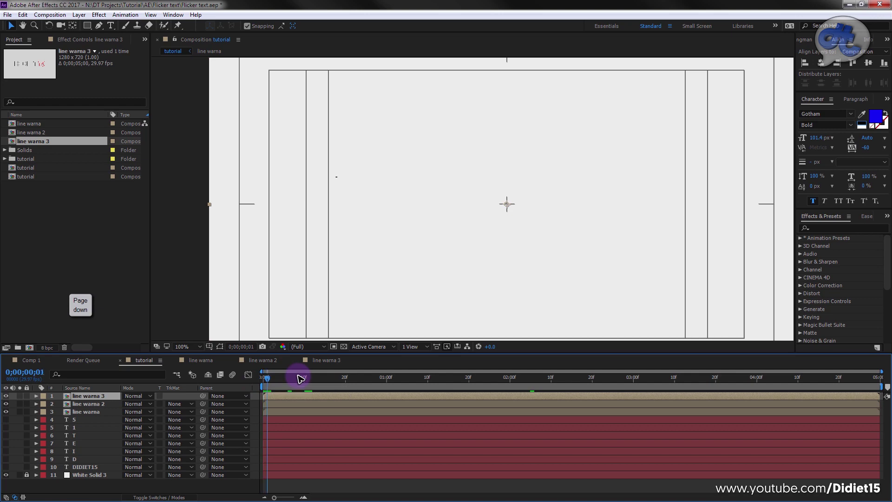
click(294, 403)
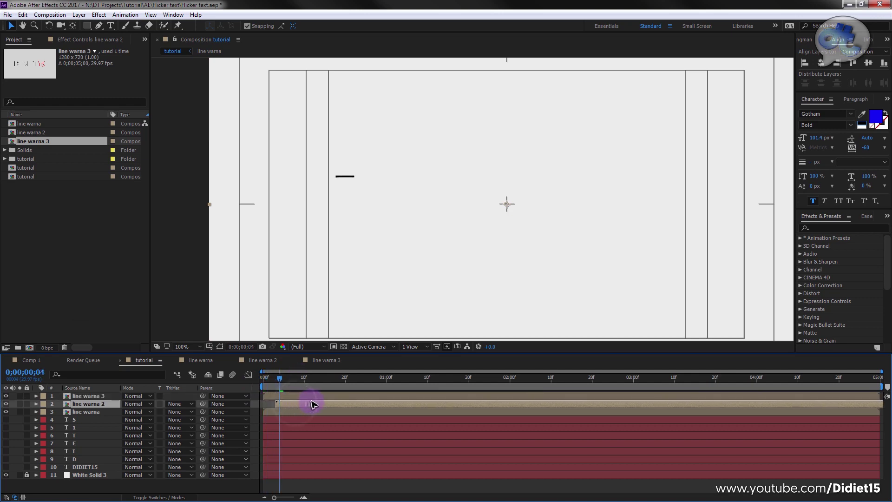
key(Page_Down)
mouse_move(312, 394)
mouse_down()
mouse_move(345, 394)
mouse_move(239, 383)
mouse_up()
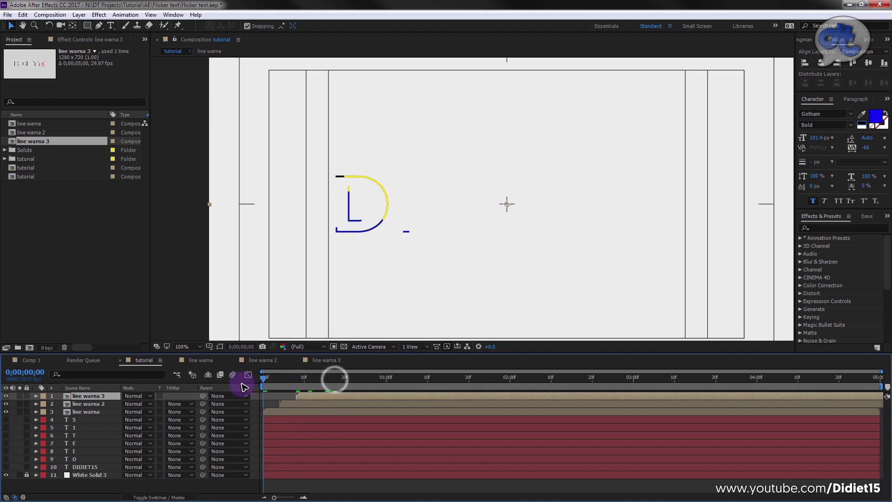
click(239, 485)
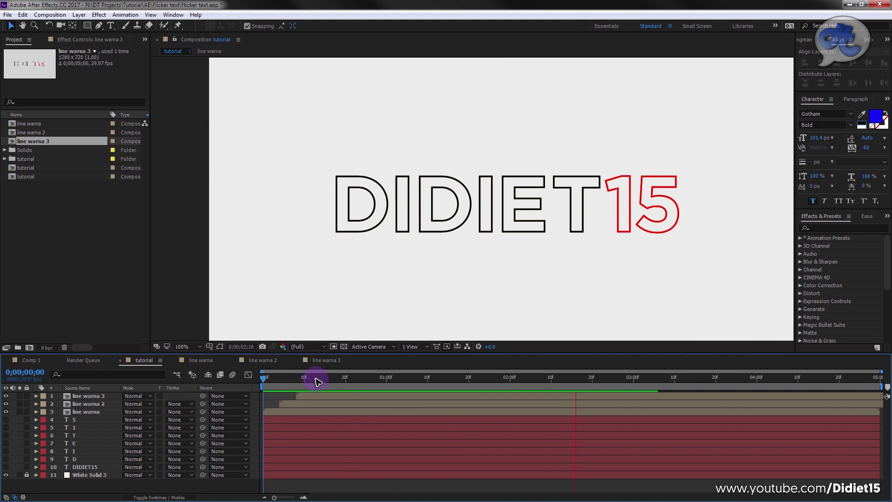
Scrub and preview the stacked outline layers drawing on around the lettering
key(space)
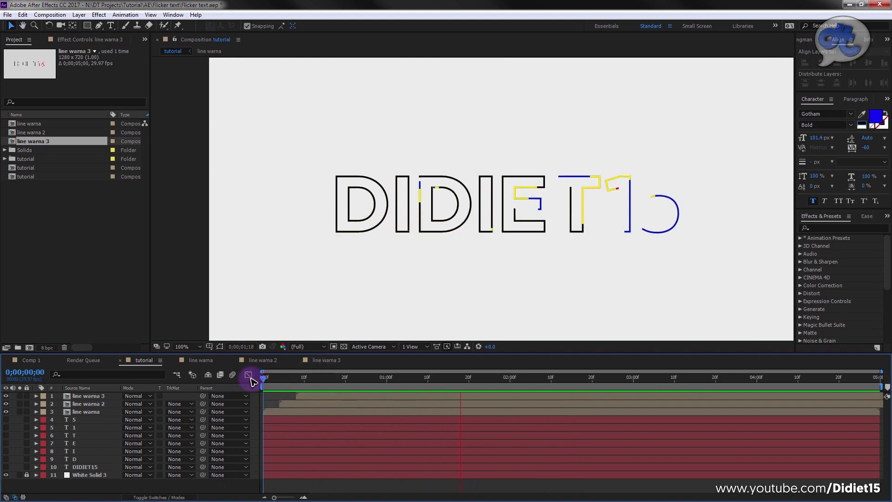
drag(297, 378, 267, 387)
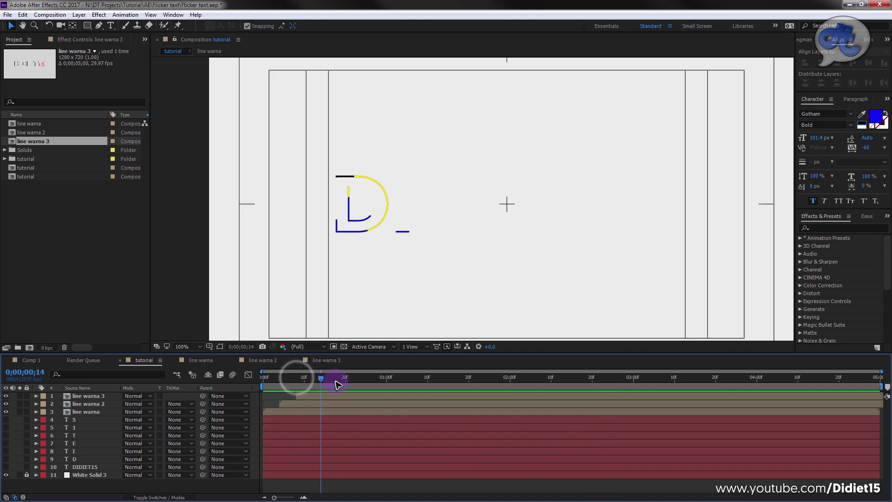
key(space)
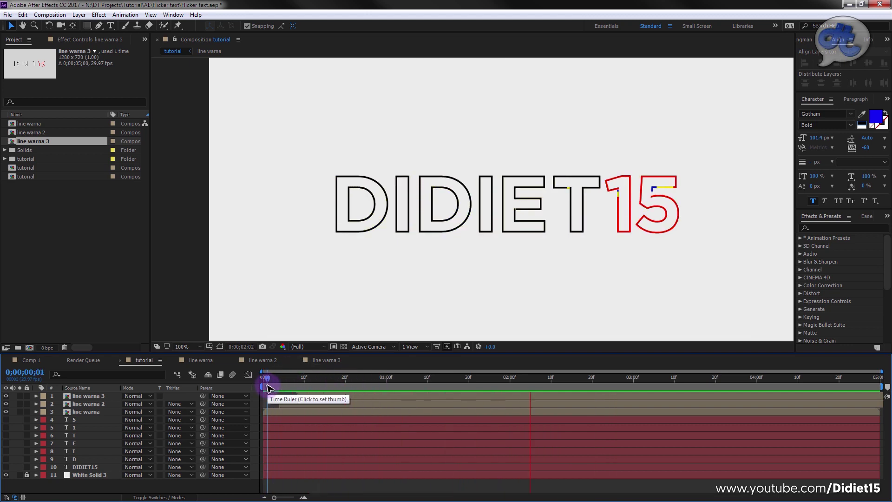
key(space)
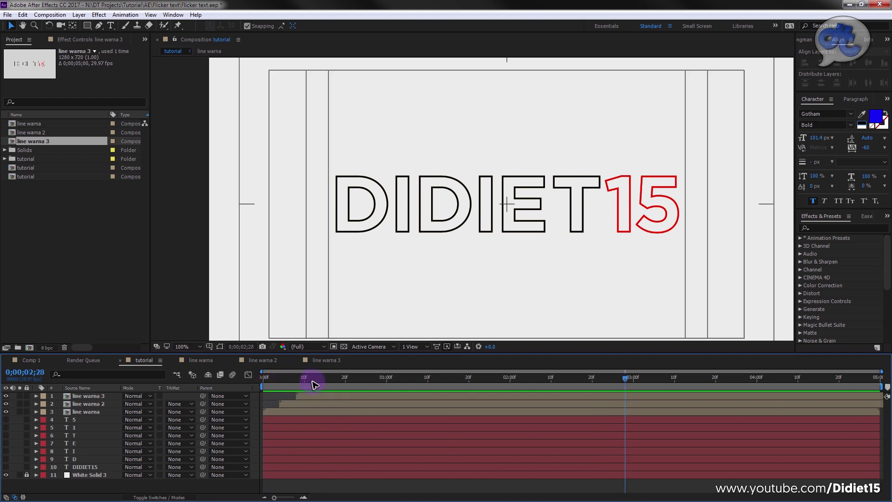
drag(389, 385, 524, 387)
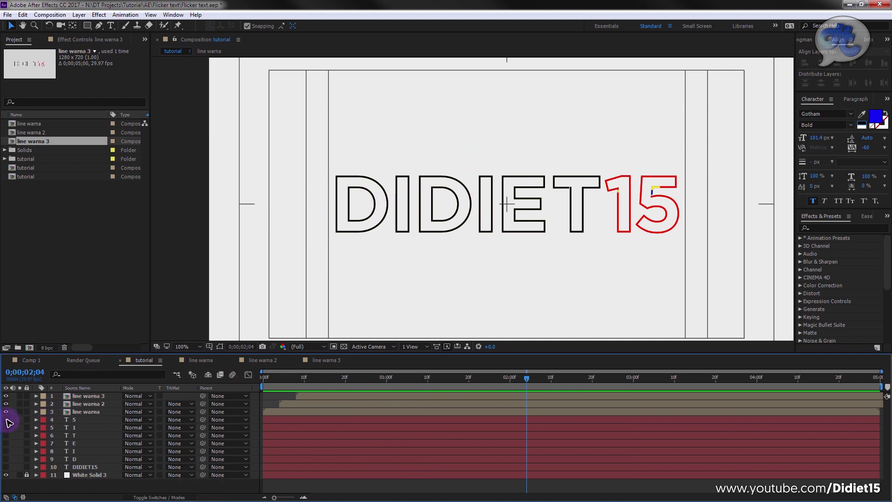
Show the filled DIDIET15 letter layers, hide the line warna outline layers, and zoom in
click(7, 466)
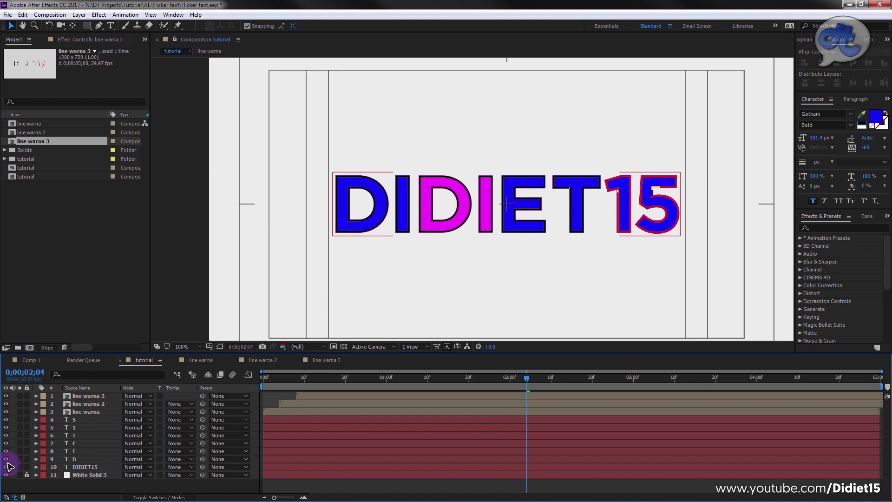
click(154, 420)
click(86, 435)
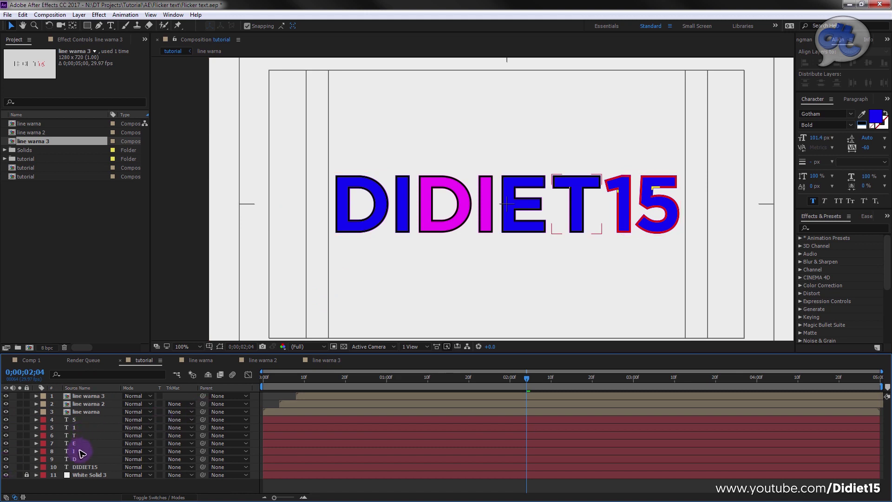
click(85, 411)
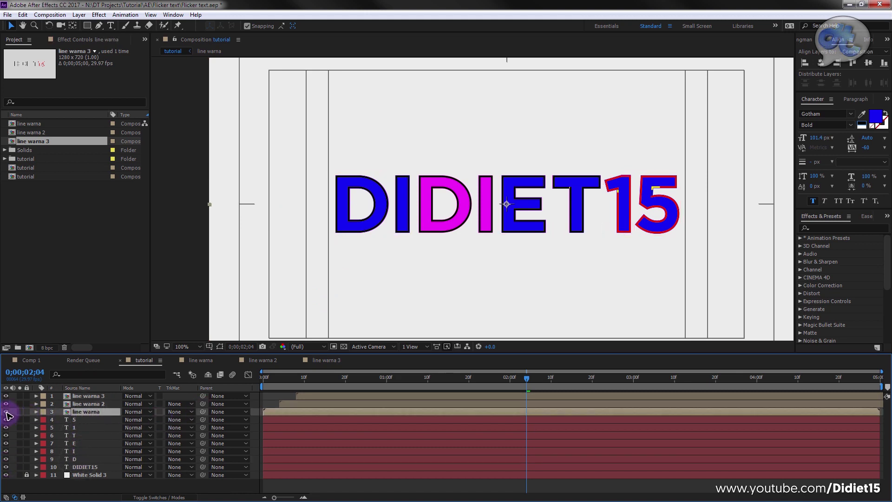
click(6, 396)
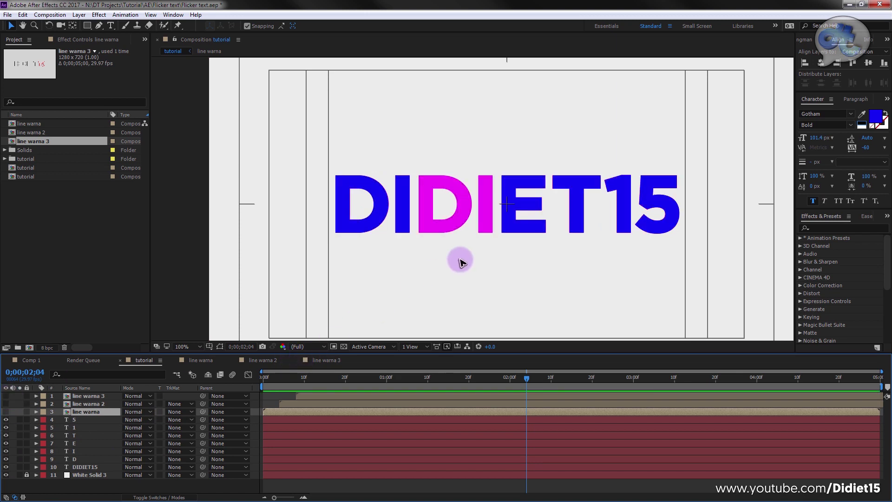
scroll(446, 200, up, 1)
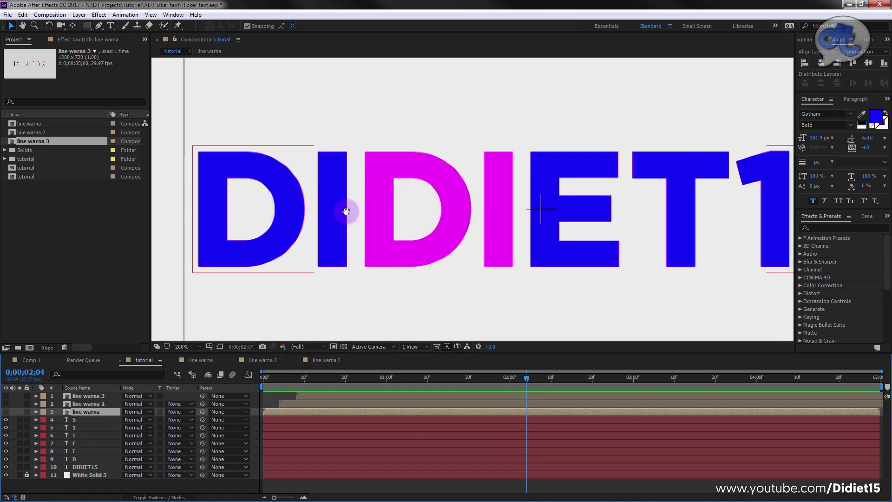
drag(393, 205, 408, 205)
drag(352, 207, 345, 206)
Duplicate the D and I layers and align the copies over the pink second DI
click(84, 448)
click(77, 458)
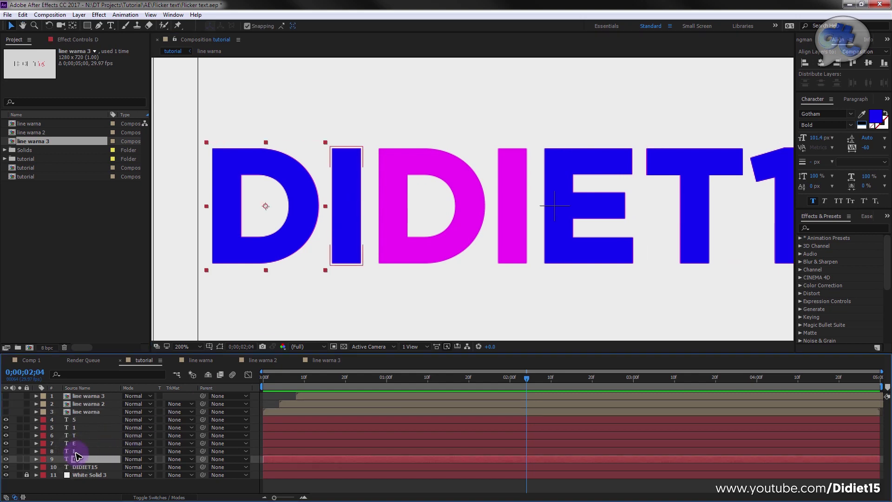
shift+click(74, 451)
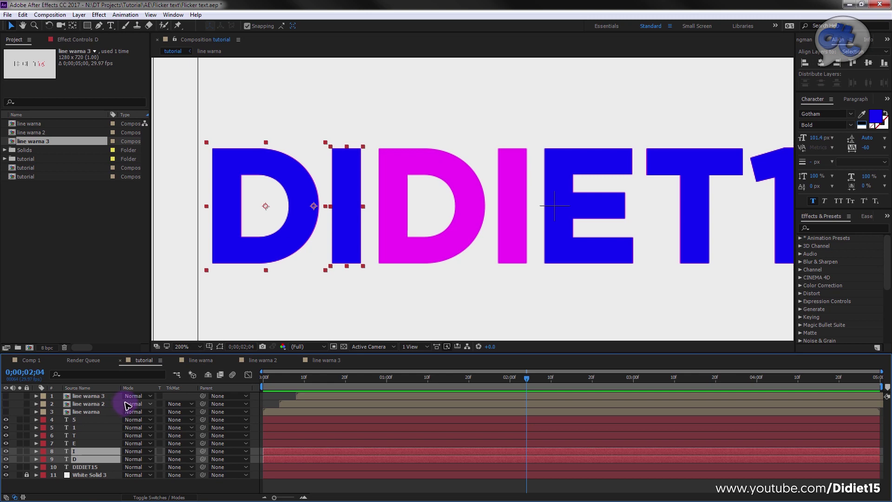
key(ctrl+c)
key(ctrl+v)
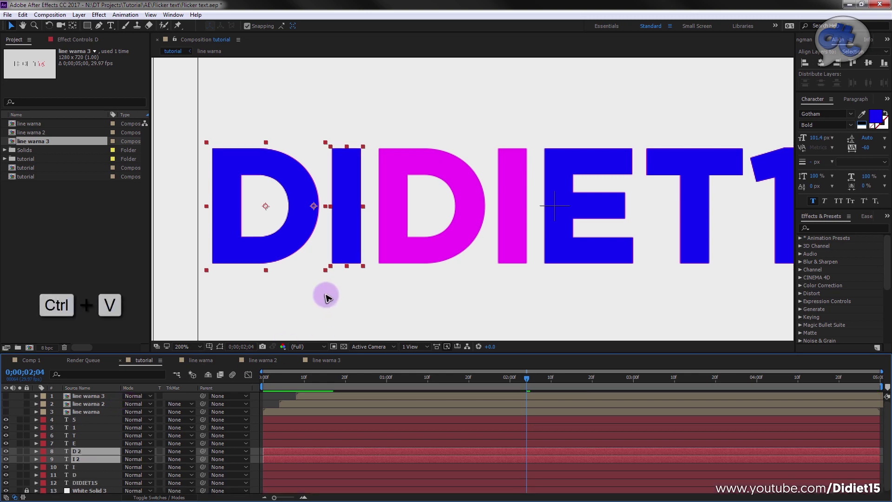
drag(279, 255, 443, 257)
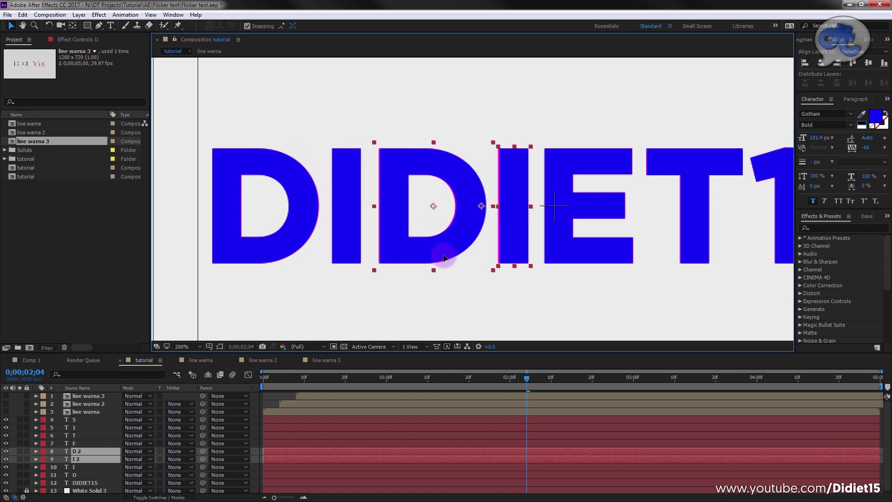
drag(443, 257, 442, 257)
click(255, 424)
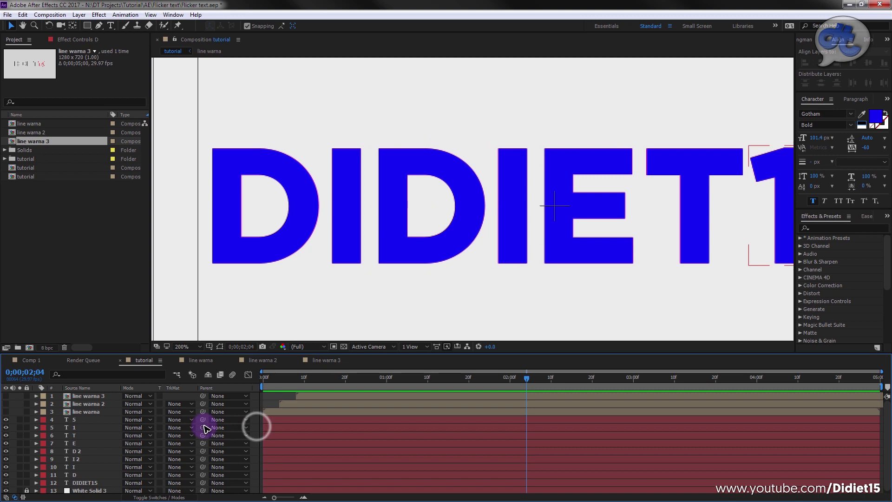
scroll(426, 255, down, 2)
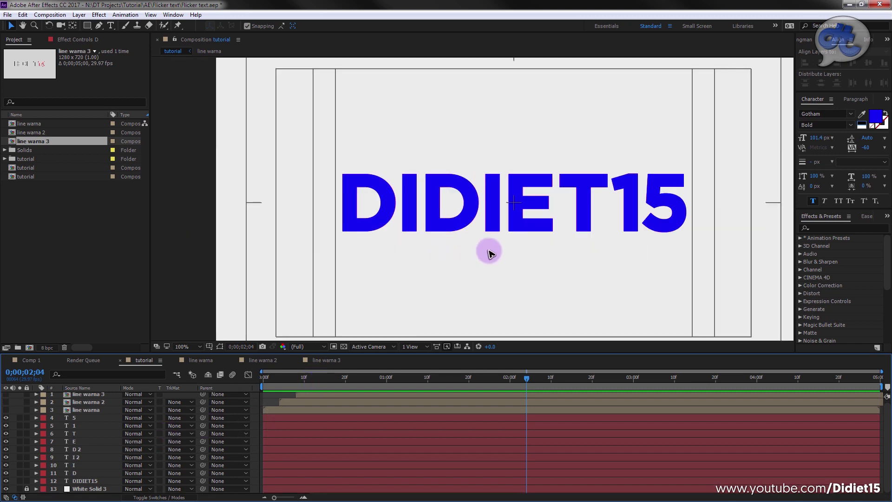
mouse_move(488, 253)
mouse_down()
mouse_move(555, 201)
mouse_move(398, 215)
mouse_up()
scroll(555, 201, up, 2)
click(380, 222)
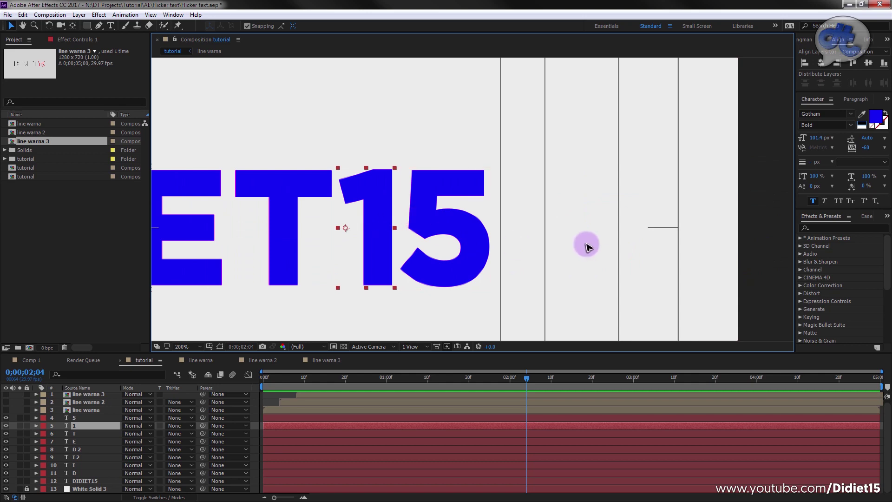
Apply Gradient Ramp to the 1 with a red start colour and white end colour
click(822, 227)
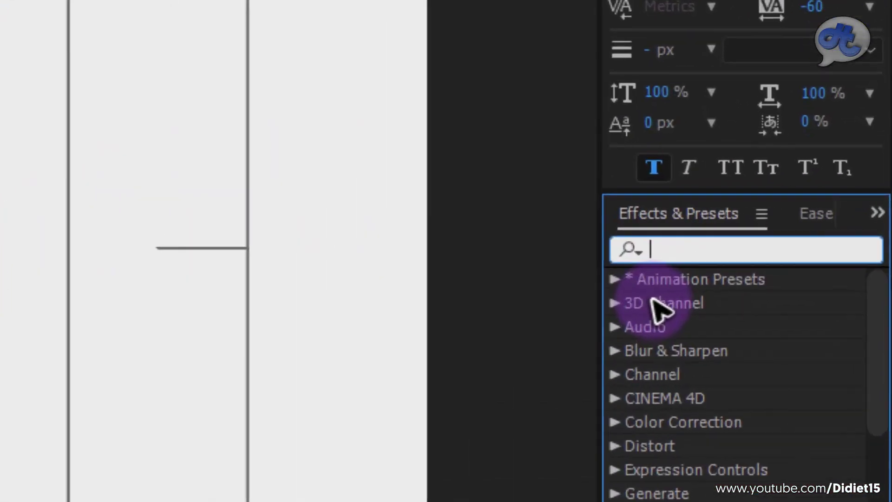
text(ramp)
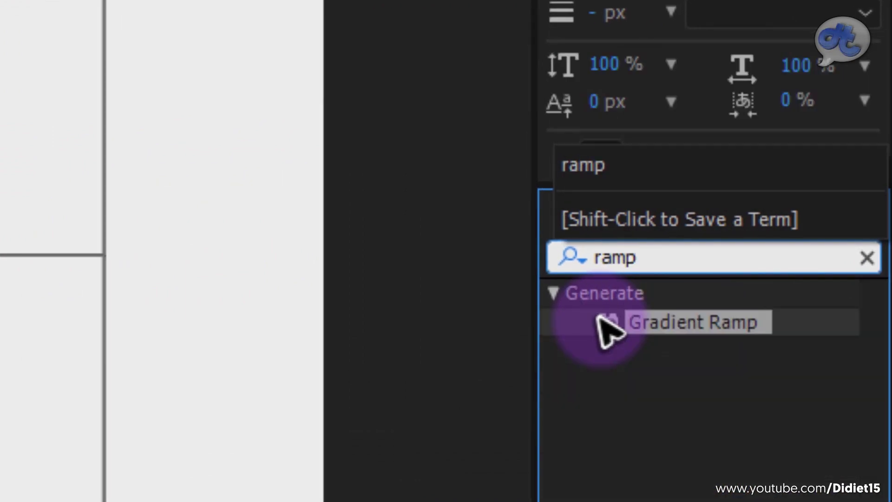
mouse_move(603, 323)
mouse_down()
mouse_move(430, 237)
mouse_move(325, 207)
mouse_up()
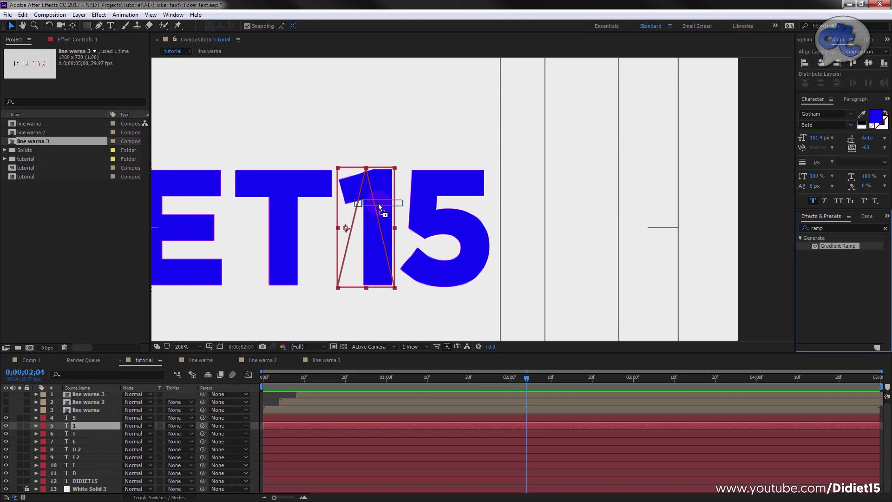
drag(379, 207, 379, 223)
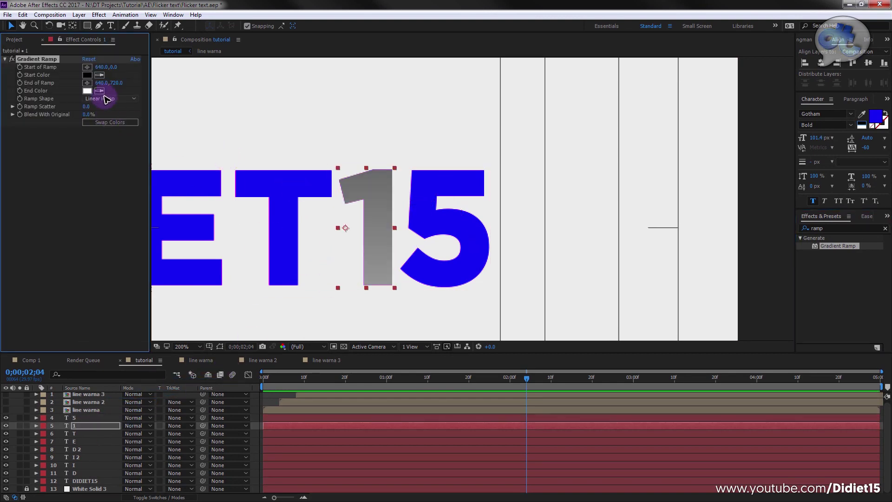
click(87, 76)
drag(235, 183, 273, 157)
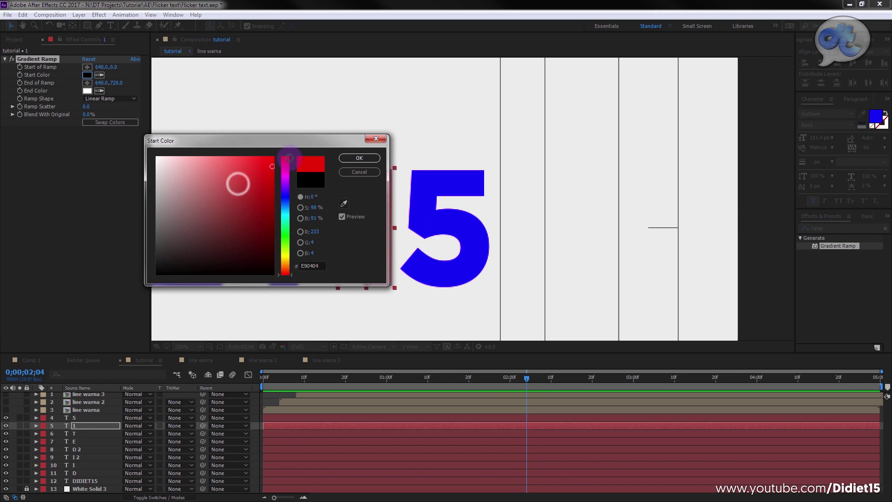
click(352, 159)
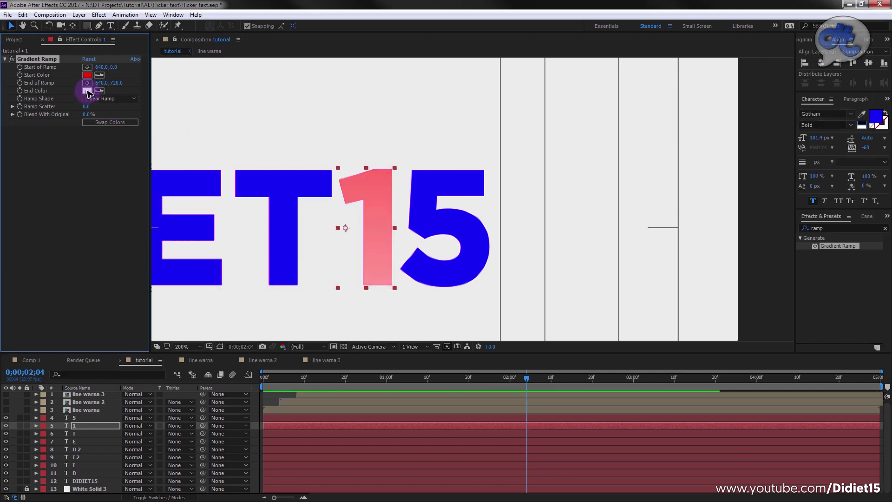
click(87, 91)
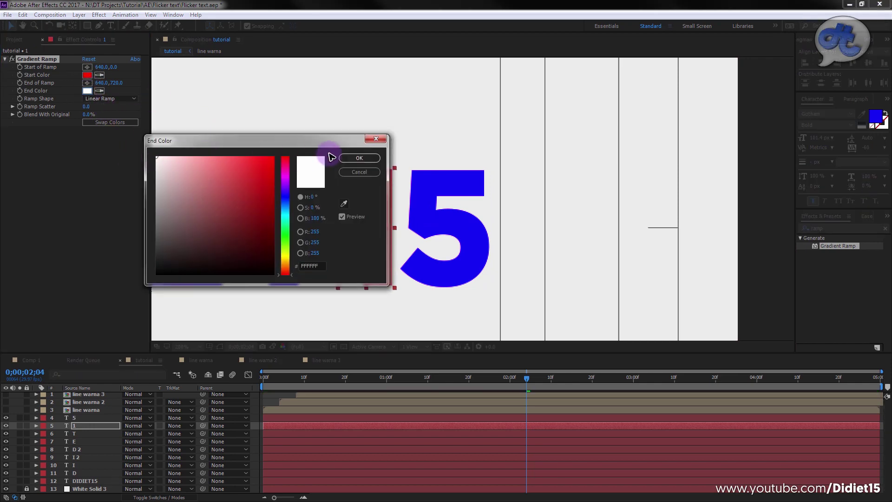
click(359, 158)
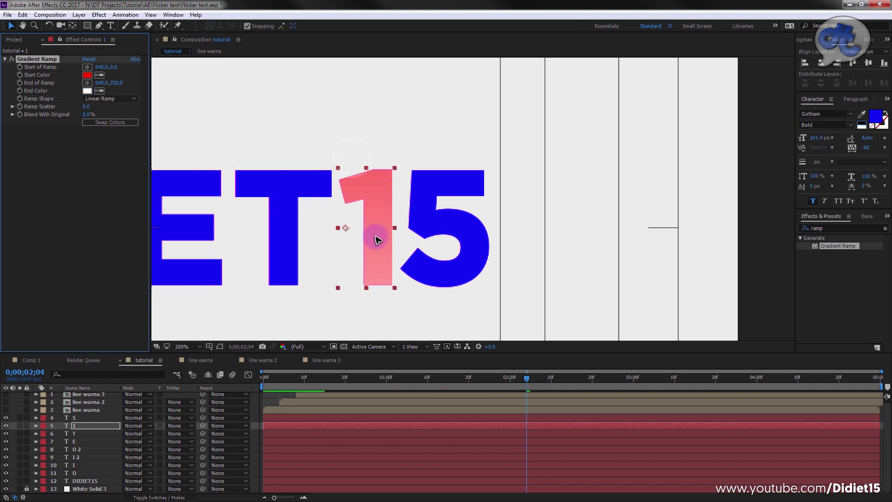
Place the ramp's start point at the top of the 1 and its end near the base
click(87, 66)
drag(394, 169, 380, 176)
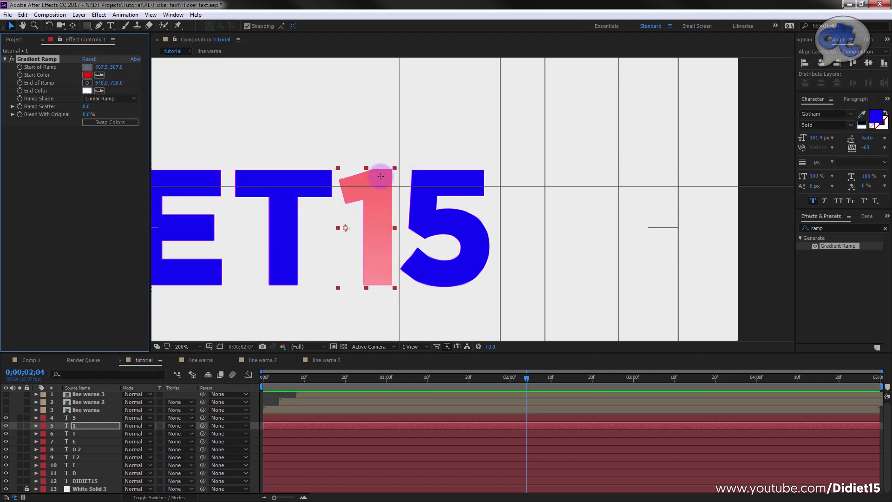
drag(380, 176, 380, 174)
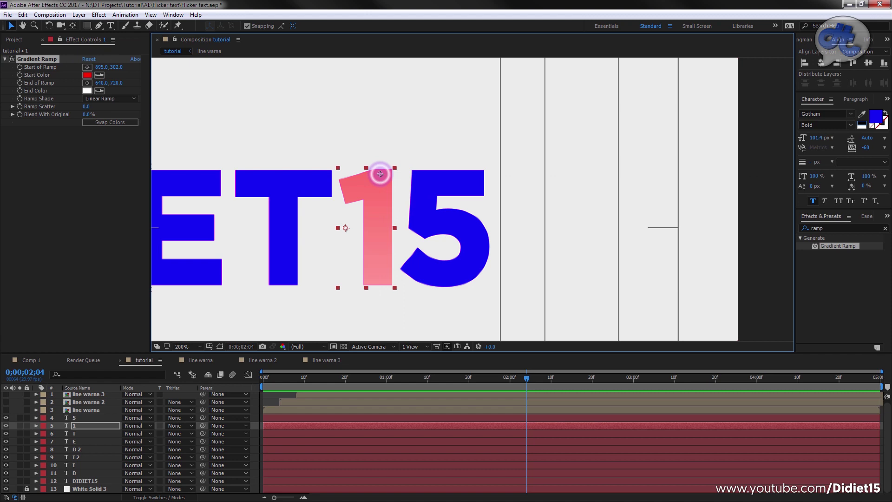
click(87, 83)
drag(354, 274, 382, 295)
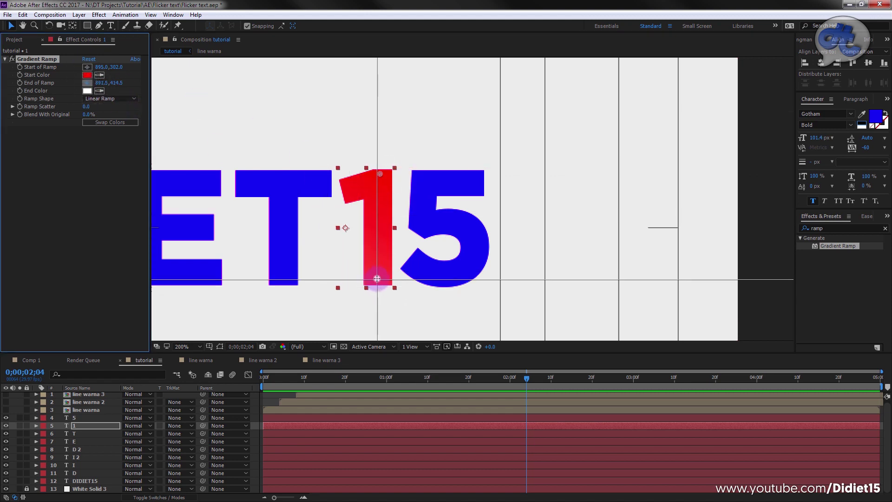
drag(382, 294, 376, 278)
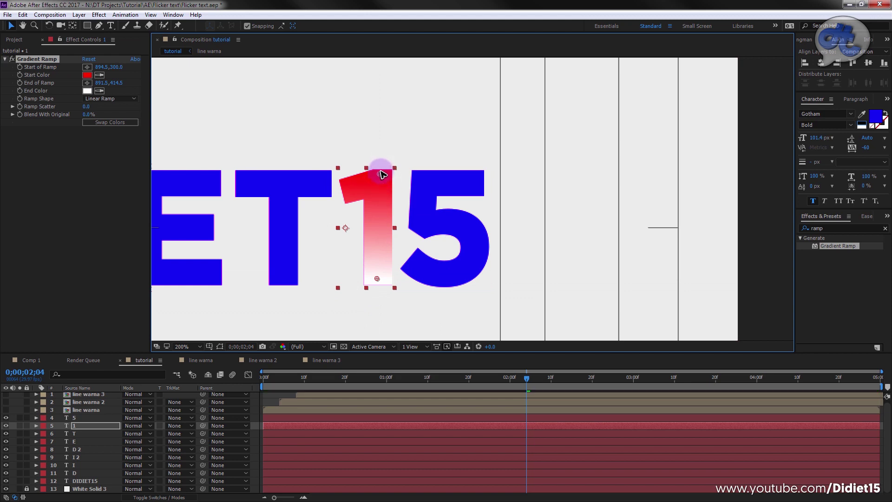
Refine the ramp's start and end points on the 1, then deselect to review the gradient
click(87, 66)
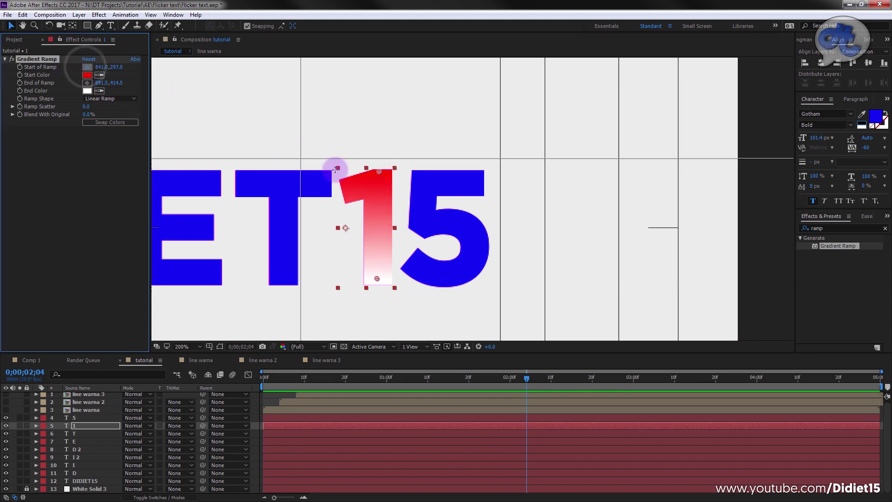
drag(365, 179, 378, 172)
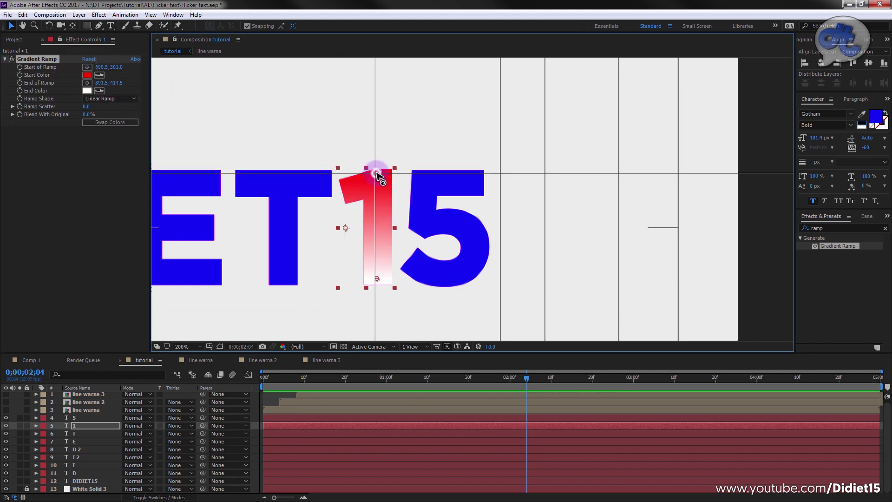
click(96, 93)
drag(88, 87, 378, 305)
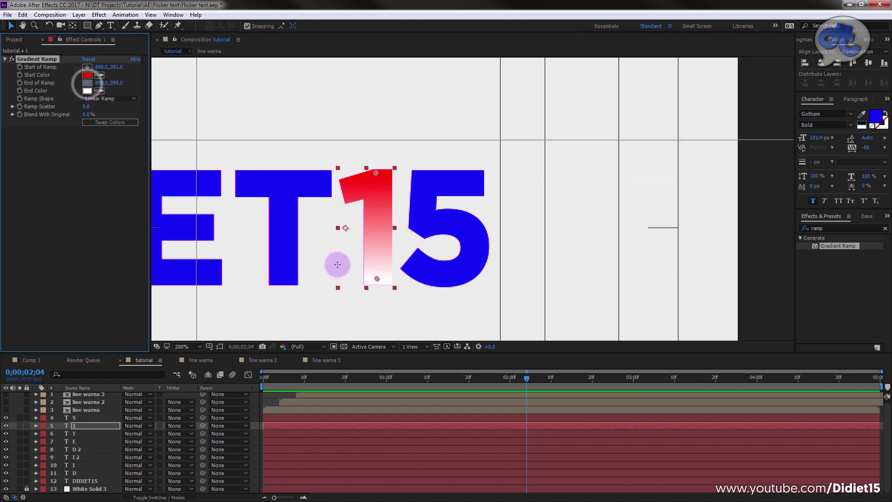
drag(378, 306, 380, 299)
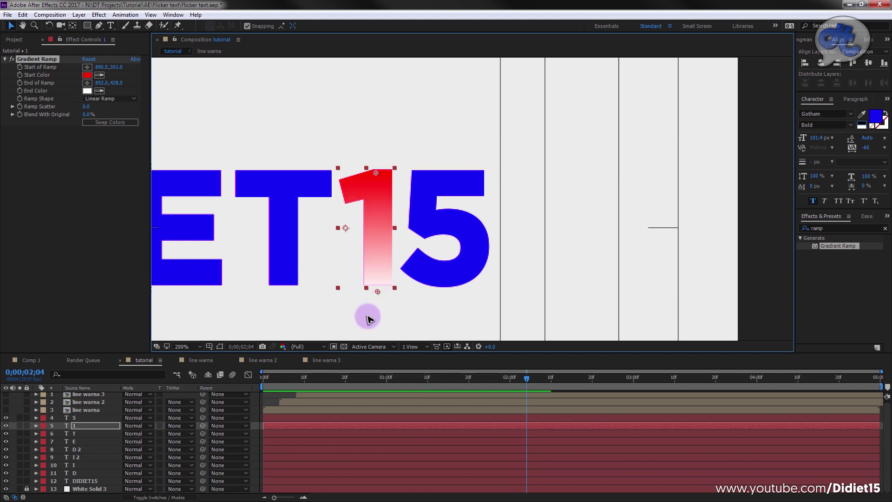
drag(378, 290, 378, 299)
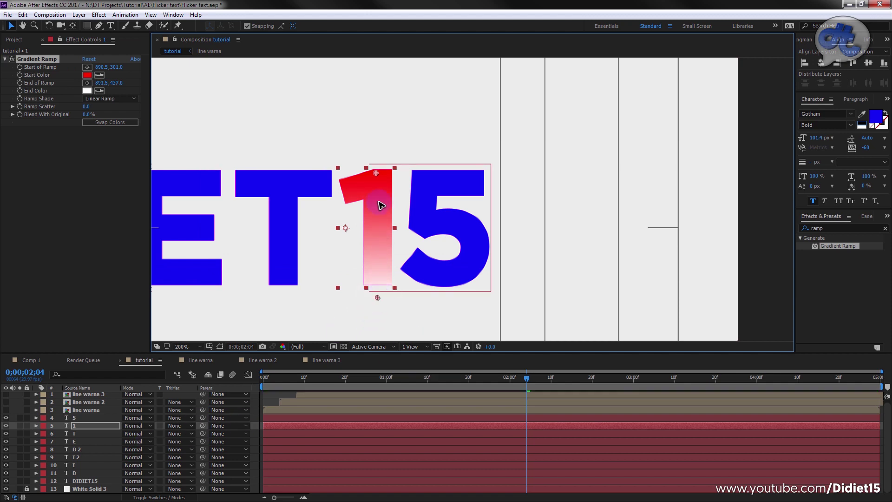
drag(377, 176, 379, 184)
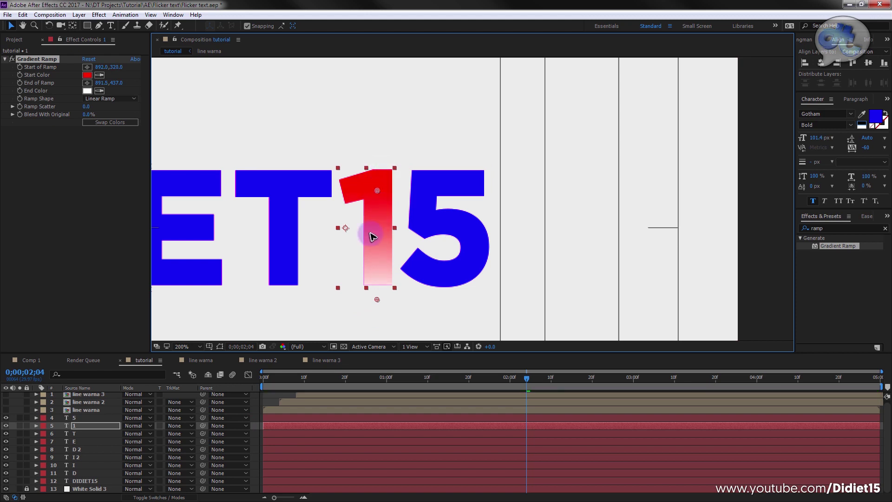
click(269, 398)
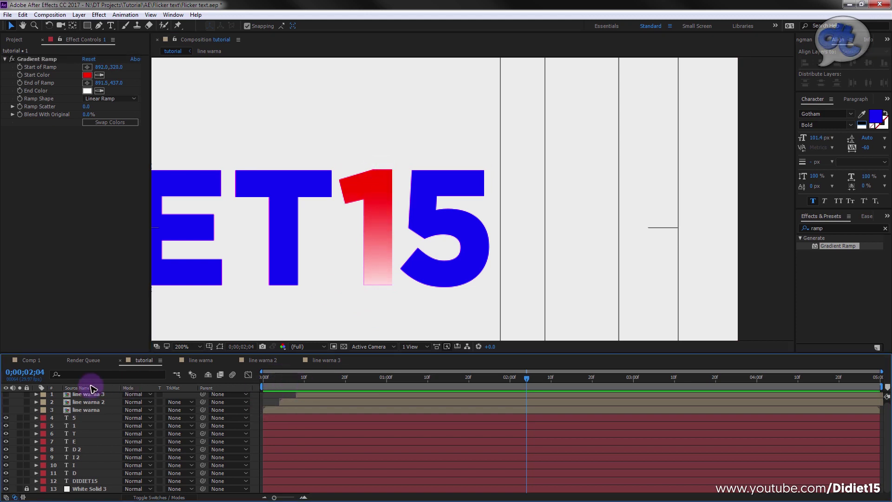
Copy the 1's Gradient Ramp effect and paste it onto the 5 layer
click(38, 60)
key(ctrl+c)
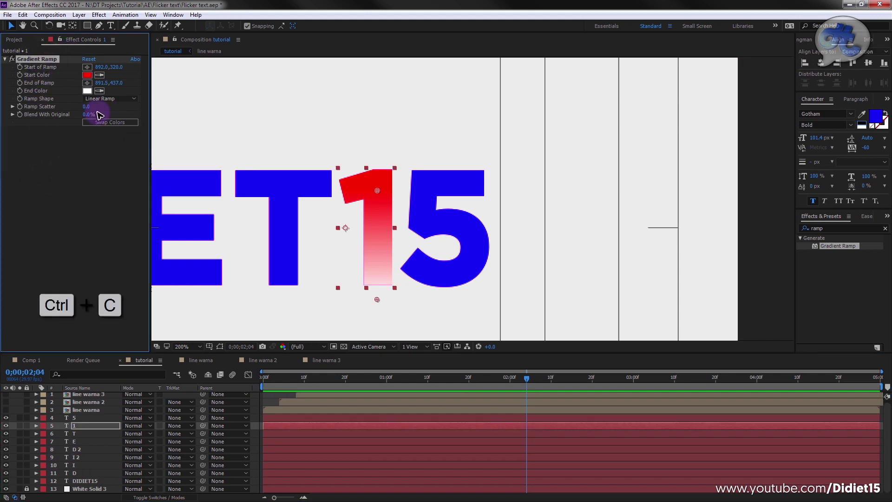
click(85, 418)
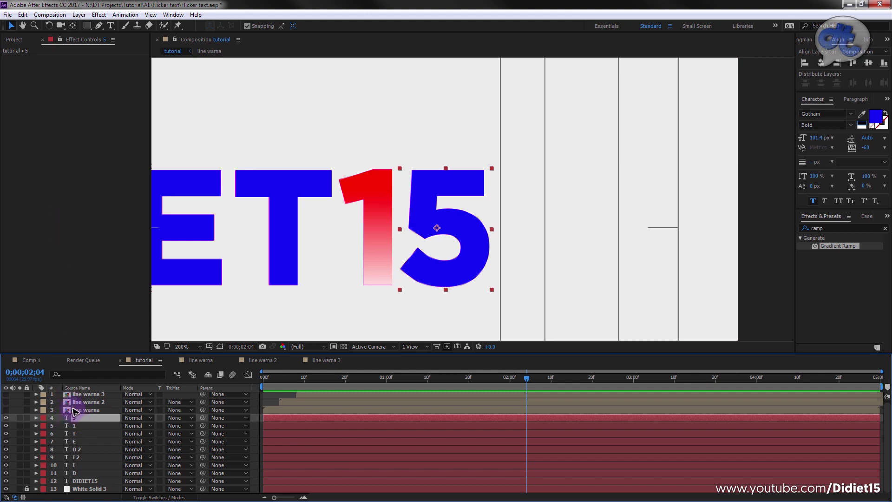
key(ctrl+v)
Zoom out to show the whole title centred and return to the first frame
key(comma)
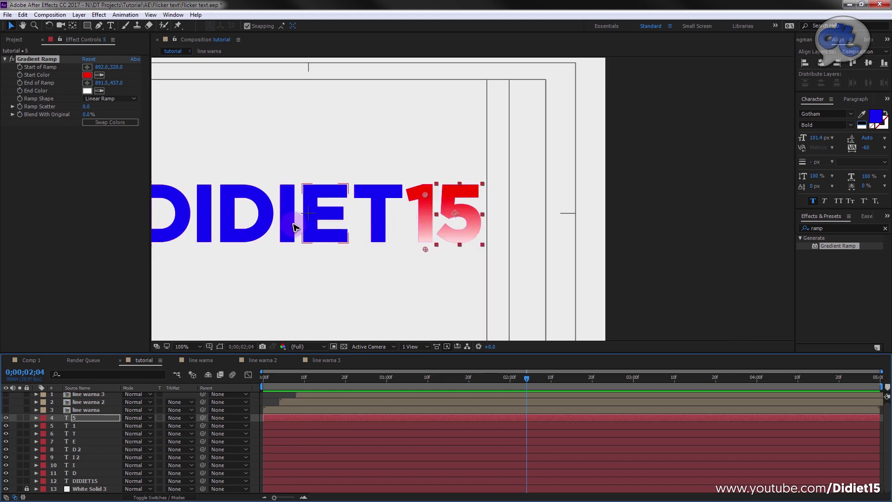
key(shift+slash)
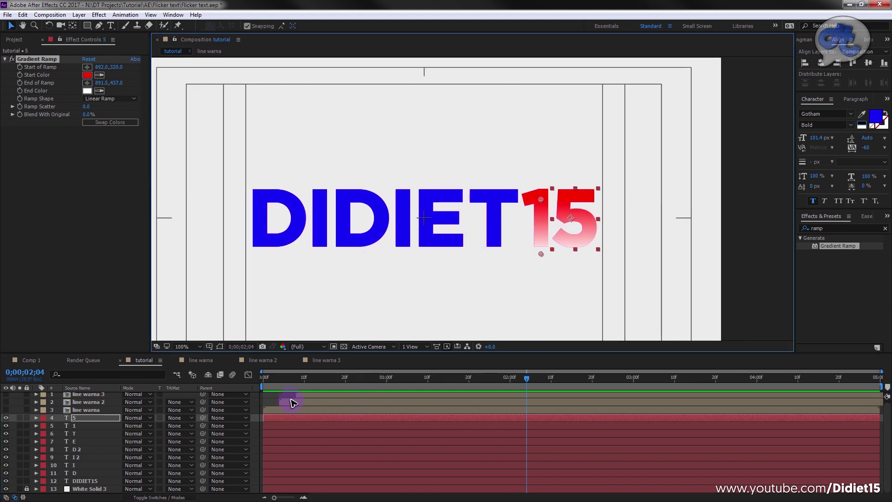
click(275, 401)
drag(273, 404, 289, 404)
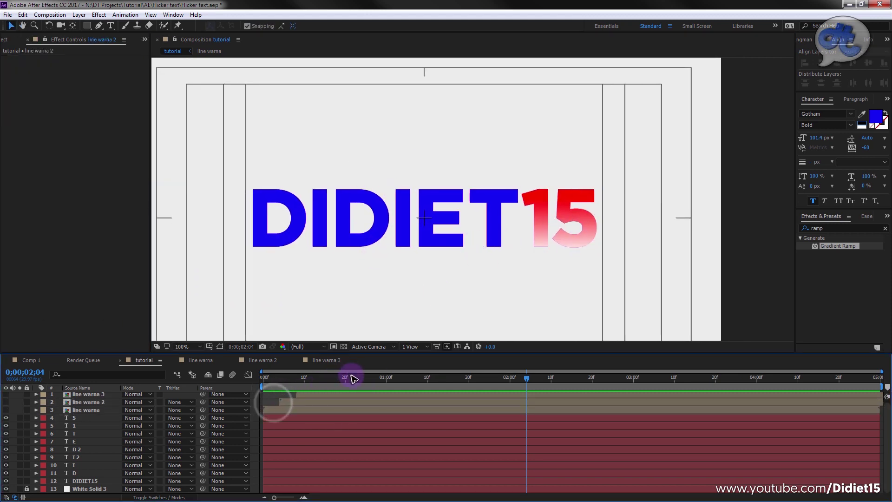
At frame 0, hide layers 4–10 and the full DIDIET15 text, keeping layer 11 D visible
key(Home)
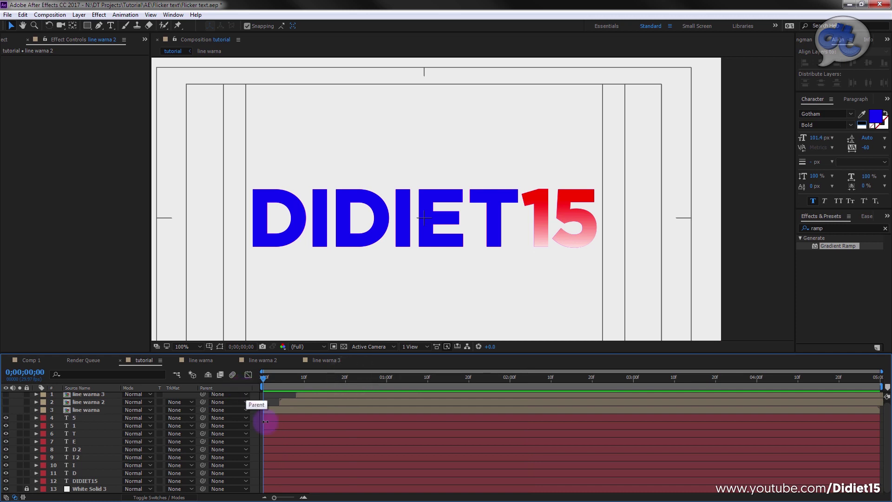
click(74, 433)
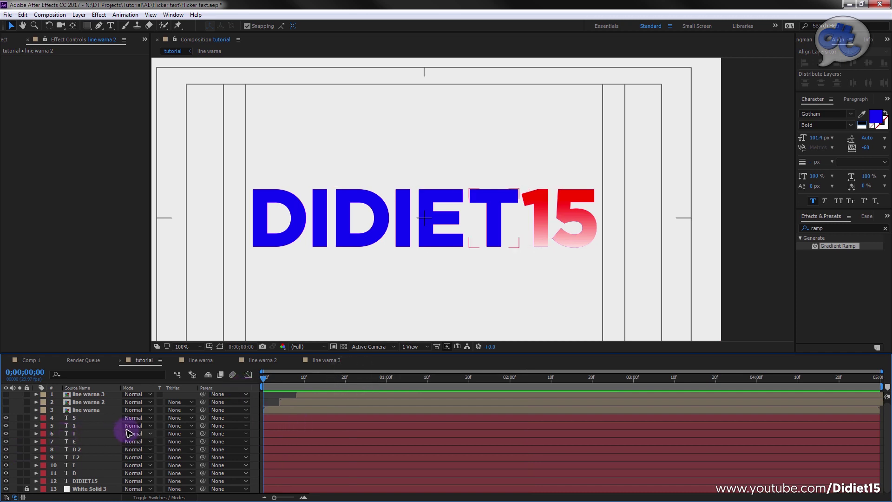
click(97, 433)
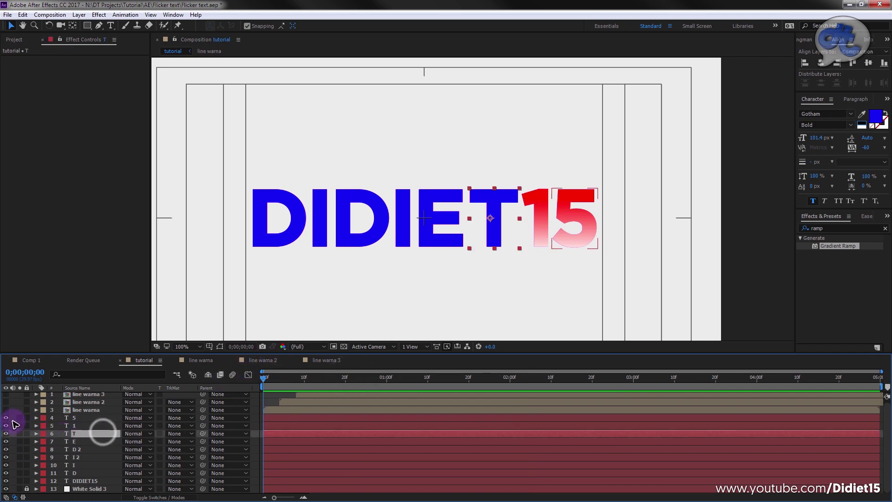
drag(7, 432, 9, 461)
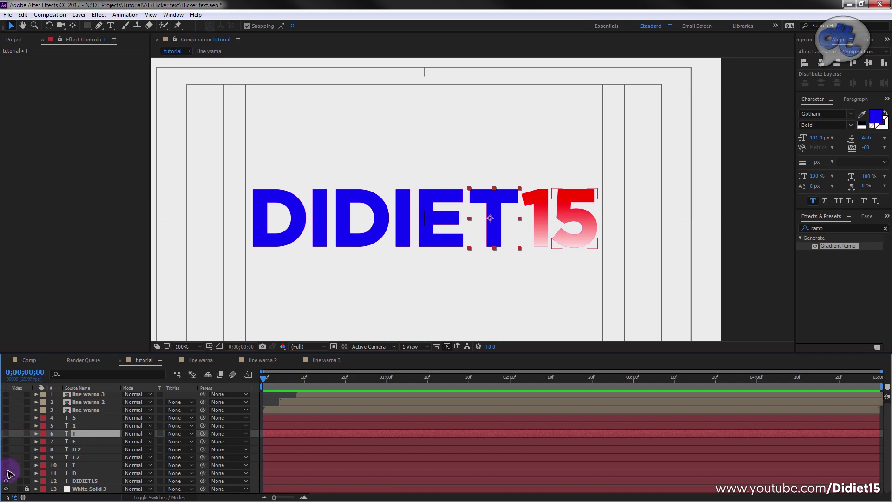
click(75, 472)
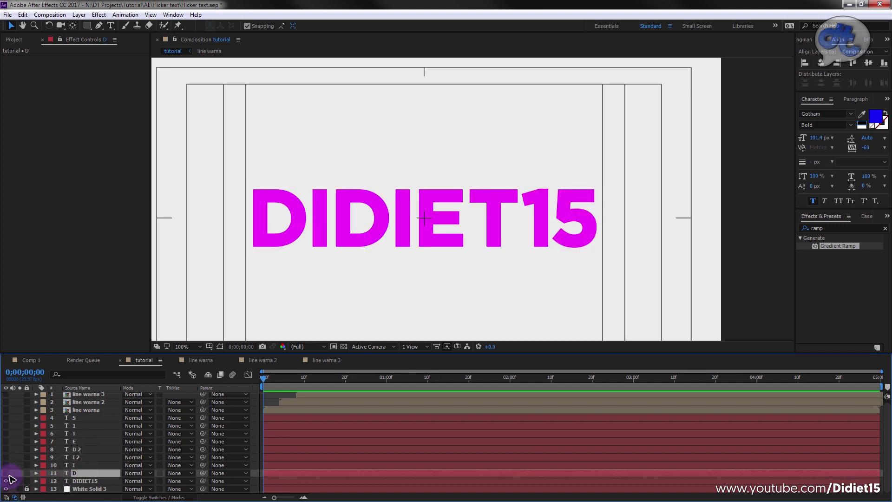
click(10, 479)
click(82, 473)
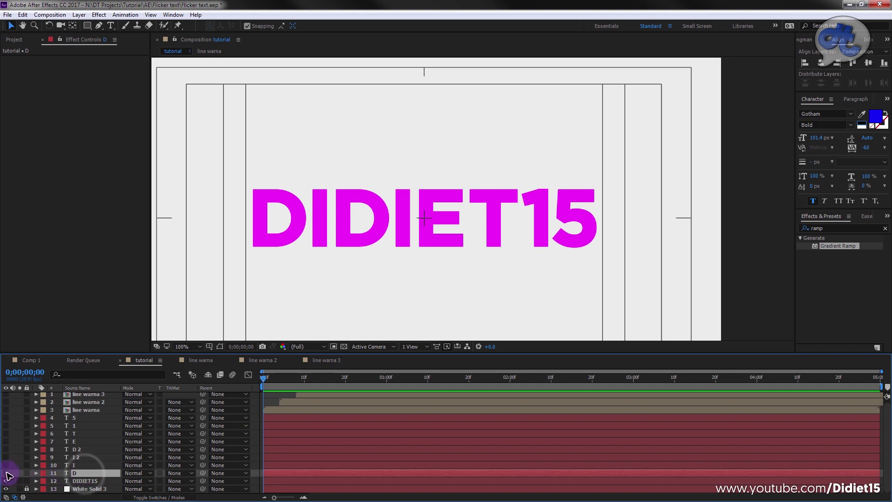
click(6, 472)
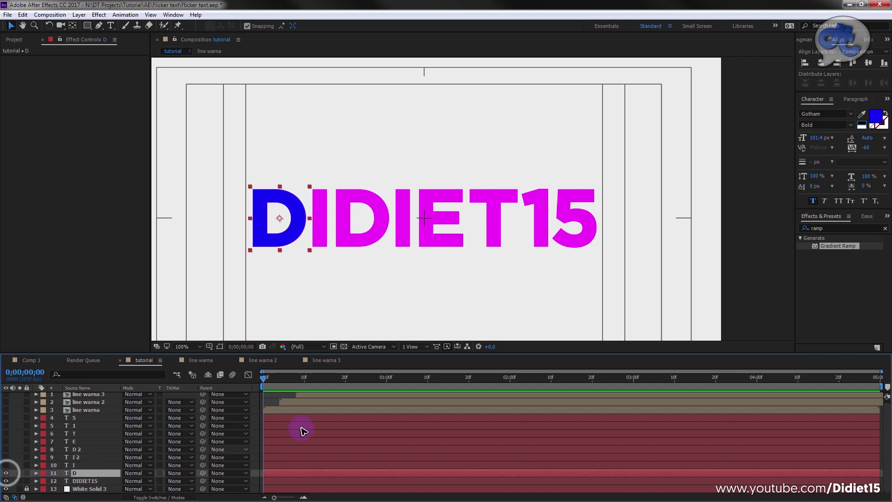
click(6, 480)
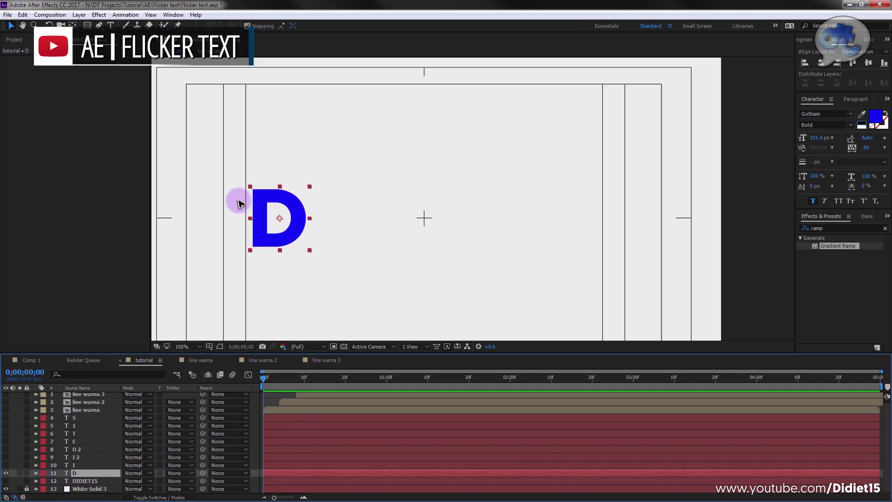
Zoom the viewer to 200% on the D and reveal its Opacity property
scroll(240, 204, up, 2)
drag(241, 221, 376, 203)
click(100, 473)
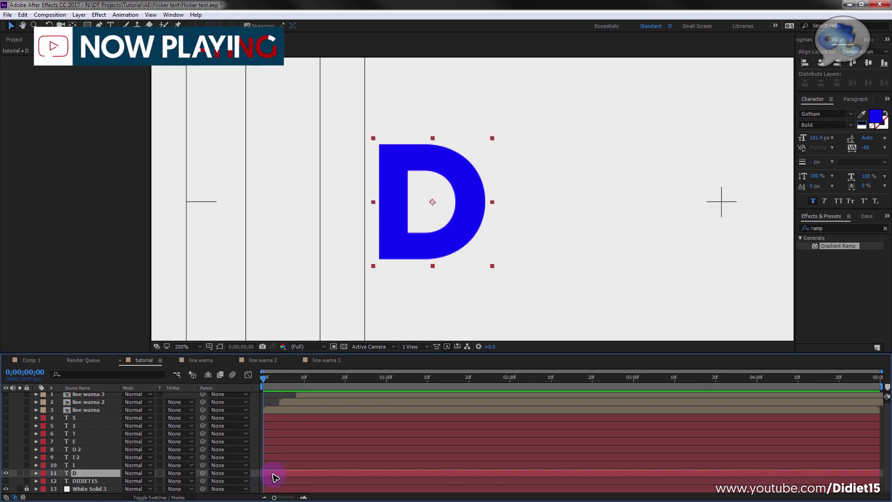
key(t)
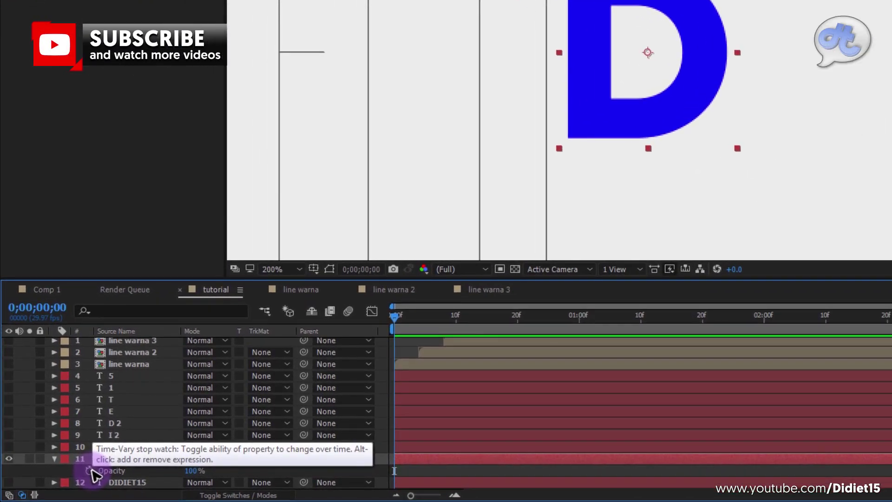
Keyframe D's Opacity alternating 0% and 100% over its first frames, then select all four keyframes
click(88, 471)
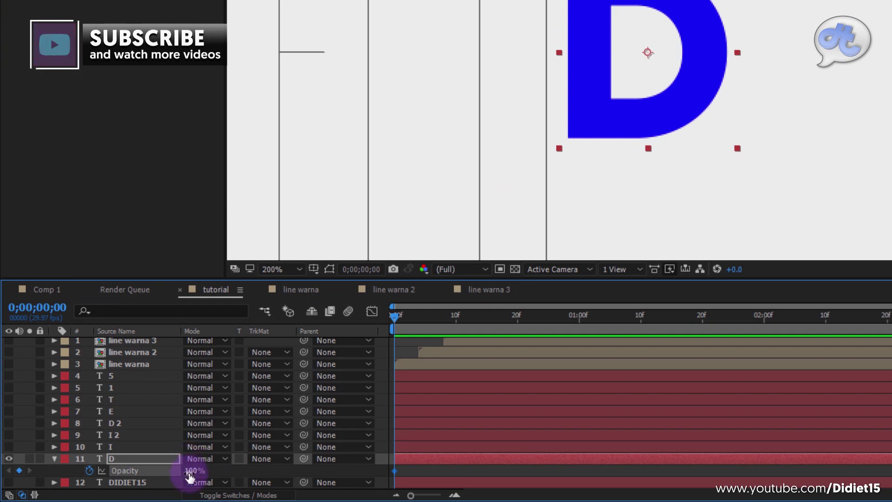
drag(189, 468, 158, 469)
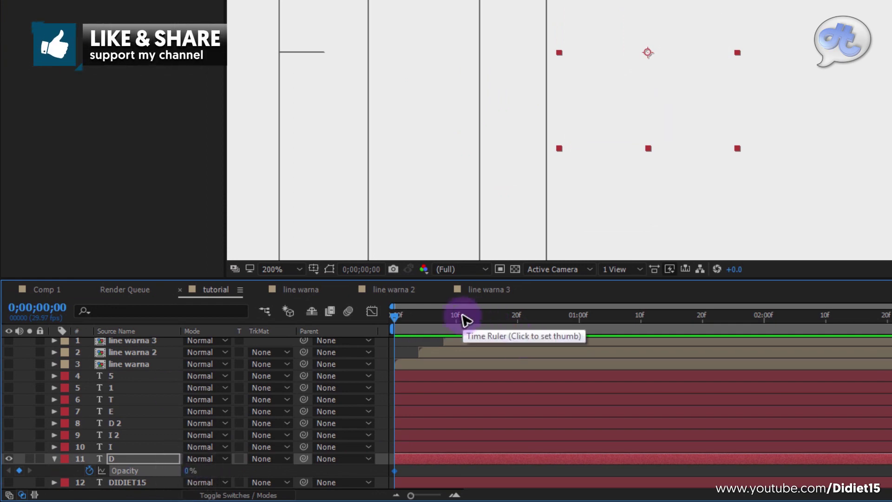
key(Page_Down)
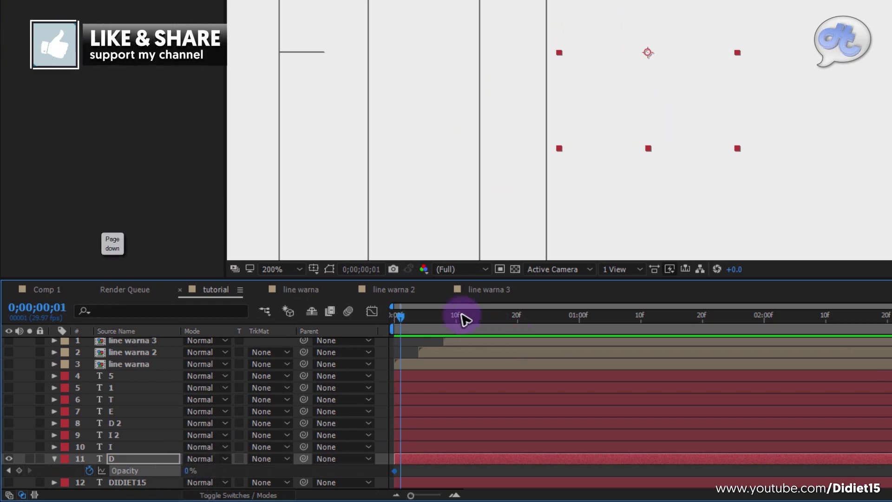
drag(188, 473, 218, 471)
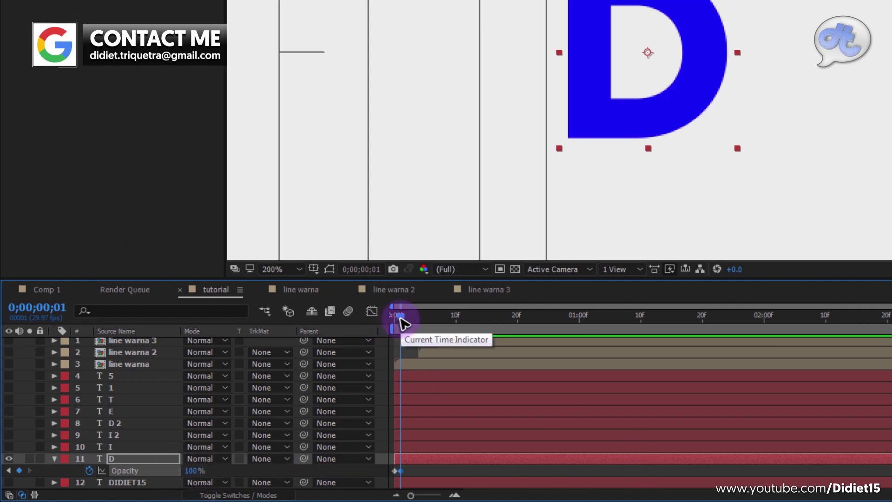
key(Page_Down)
key(Page_Down)
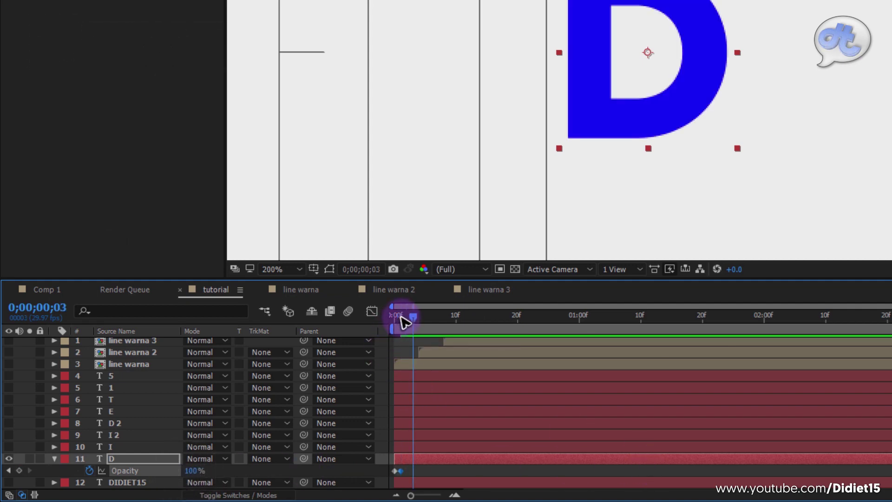
key(Page_Down)
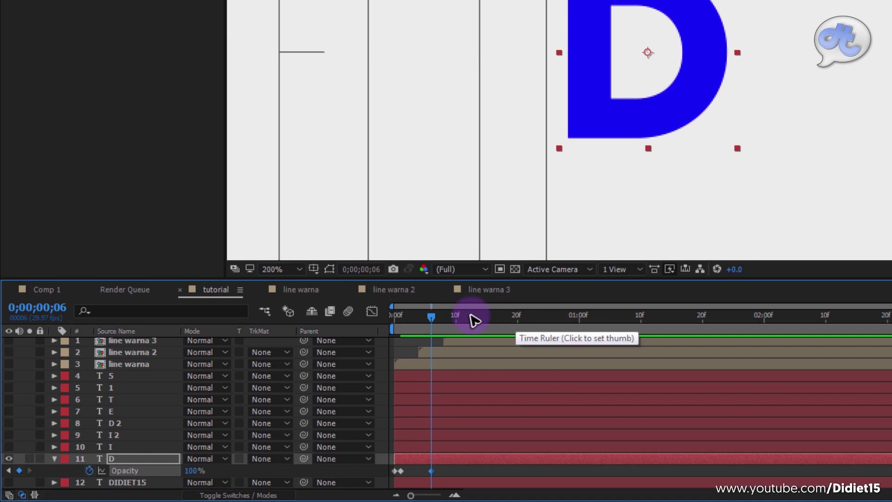
key(Page_Down)
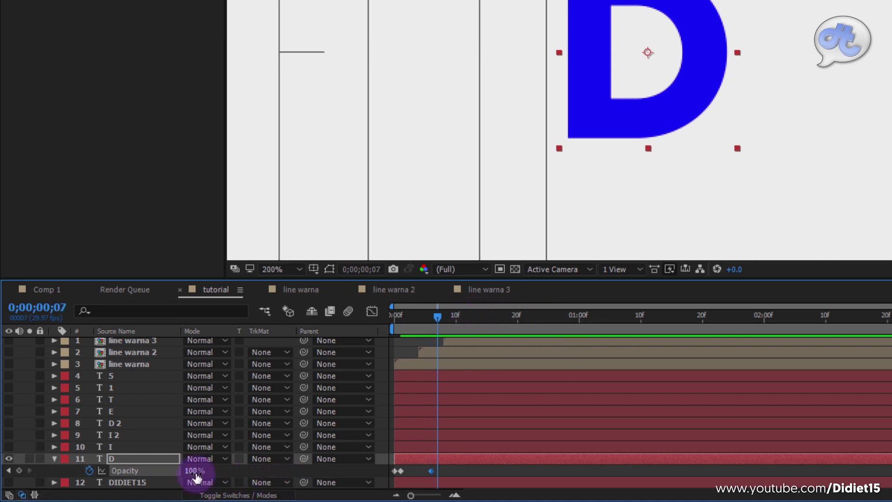
drag(194, 470, 9, 464)
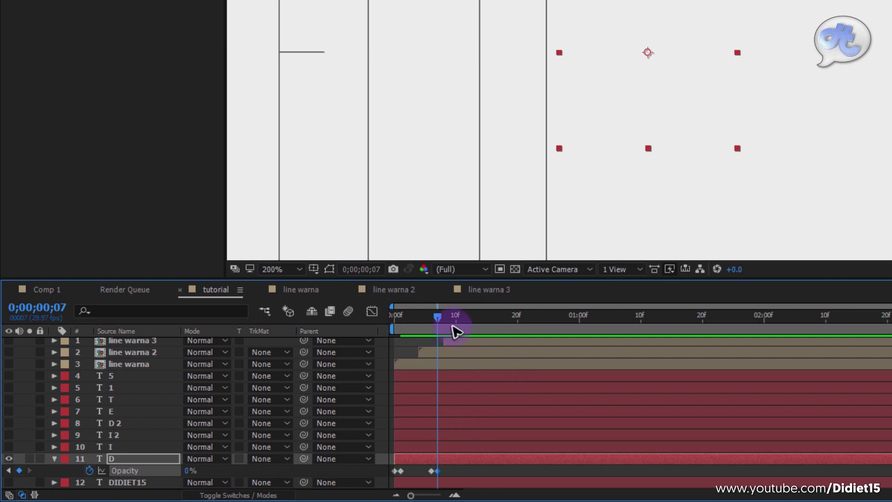
key(Home)
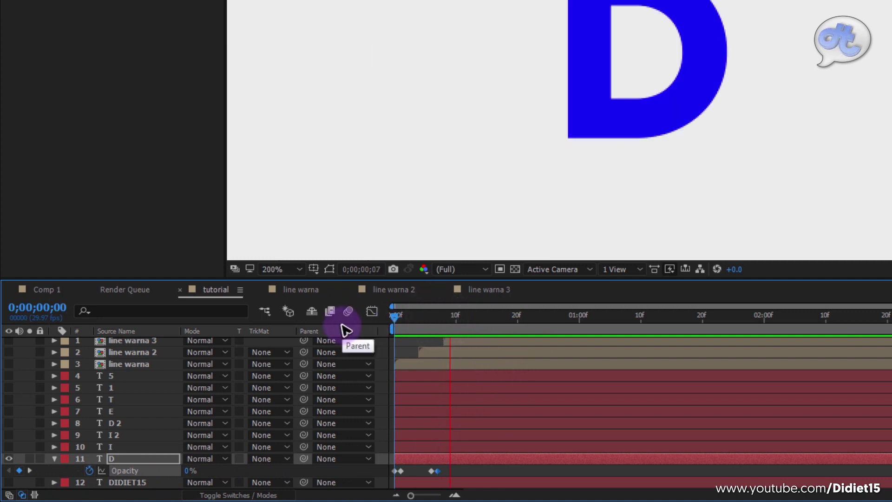
drag(429, 316, 439, 338)
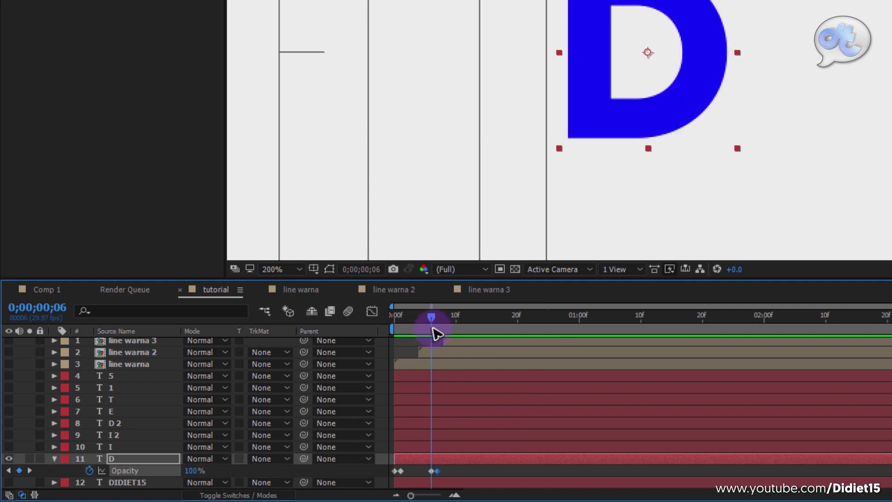
drag(458, 475, 376, 479)
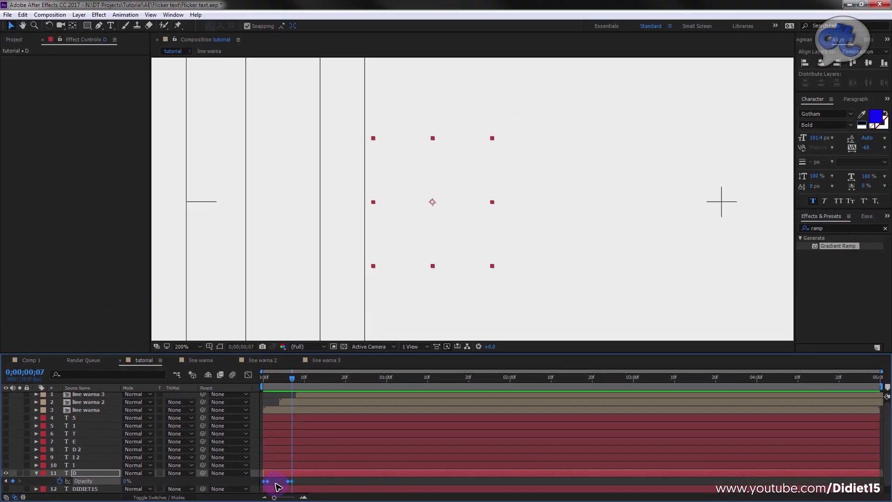
Paste copies of D's flicker keyframes at frame 24, 1;12 and 1;20, then preview
key(ctrl+c)
key(ctrl+v)
drag(324, 377, 362, 382)
click(361, 381)
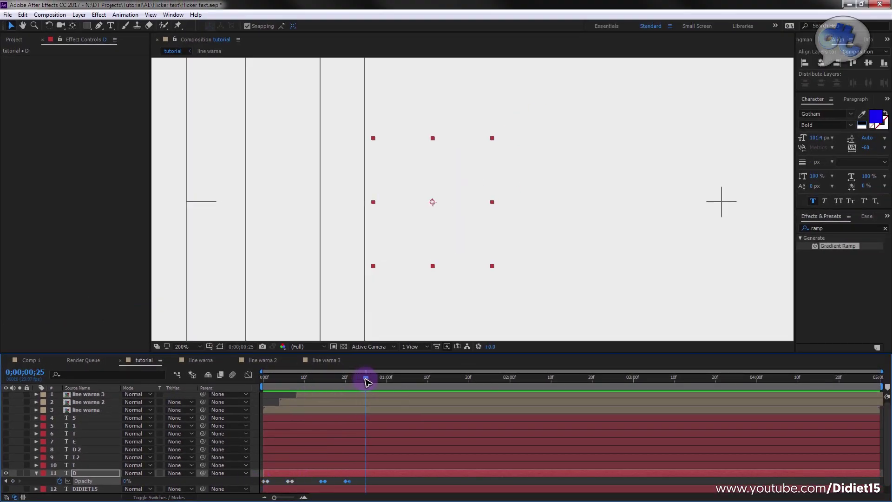
key(ctrl+v)
mouse_move(361, 381)
mouse_down()
mouse_move(469, 393)
mouse_move(203, 382)
mouse_up()
key(ctrl+v)
key(ctrl+v)
key(space)
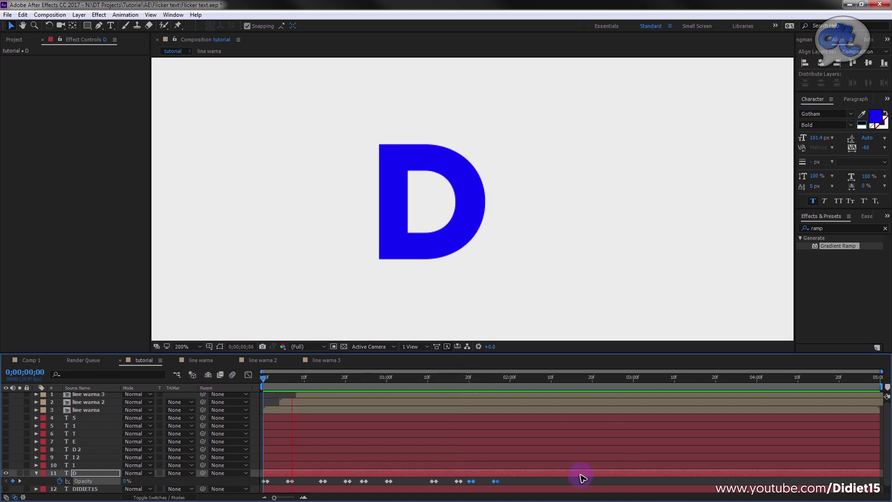
Shift the later flicker keyframe groups slightly earlier and preview the revised timing
drag(533, 483, 430, 483)
click(427, 482)
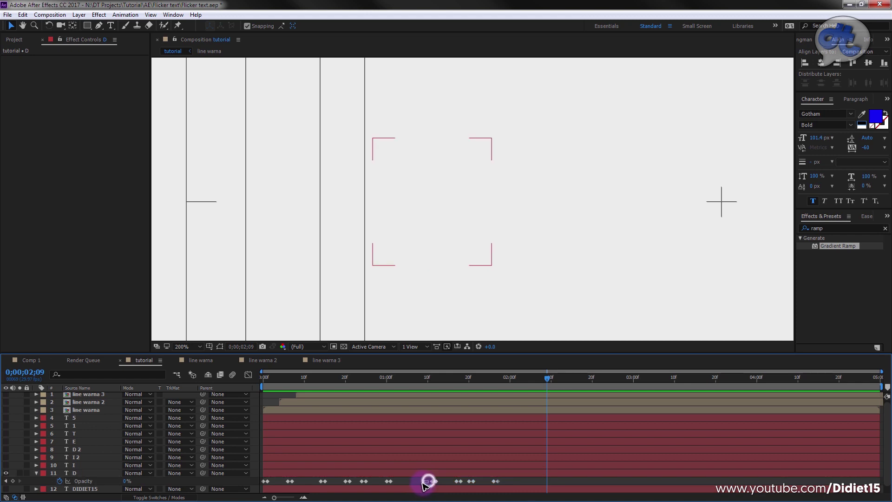
drag(423, 486, 520, 485)
drag(433, 483, 421, 483)
drag(399, 378, 247, 394)
key(space)
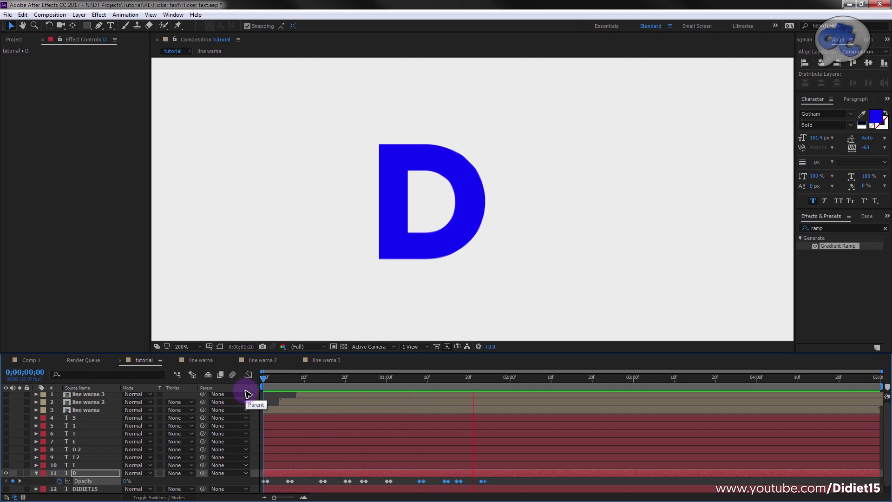
drag(501, 377, 509, 378)
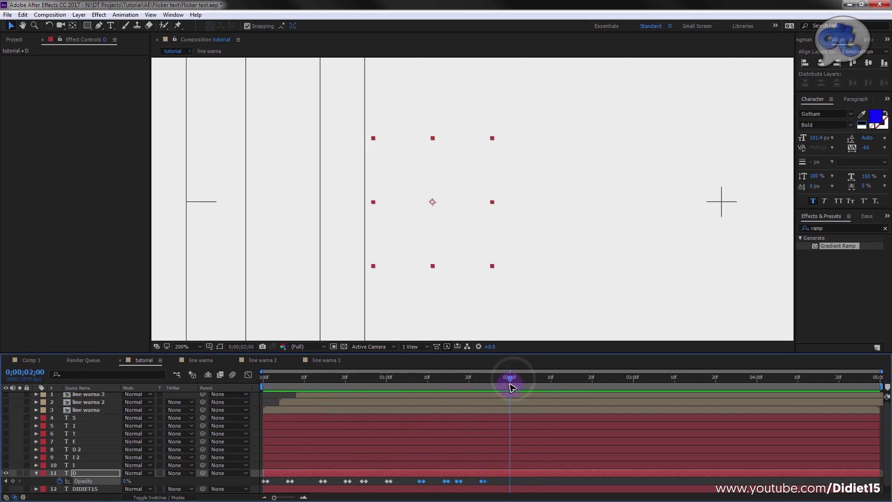
drag(495, 483, 467, 485)
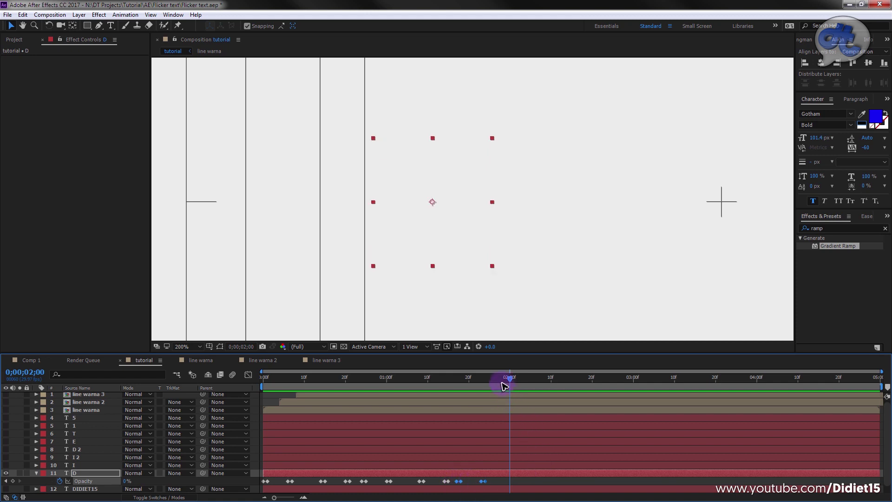
drag(495, 386, 255, 392)
key(space)
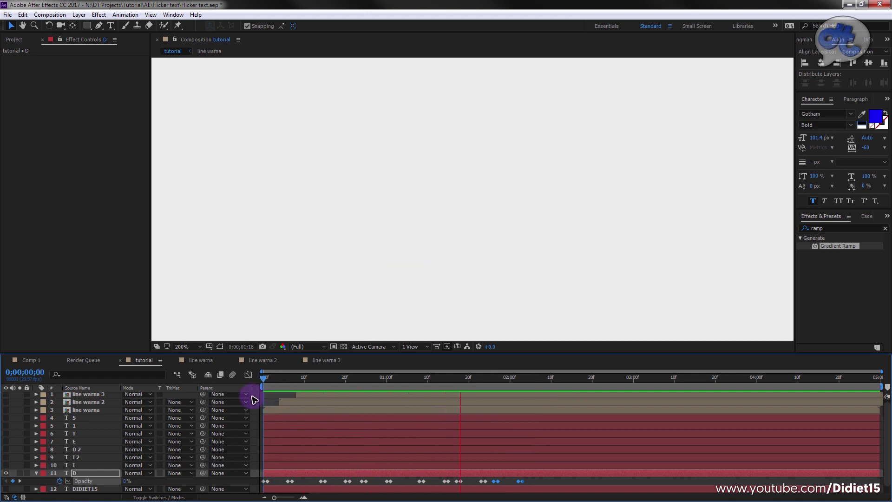
key(space)
Move the final flicker keyframe pairs later in time and preview the adjusted flicker
drag(537, 481, 495, 486)
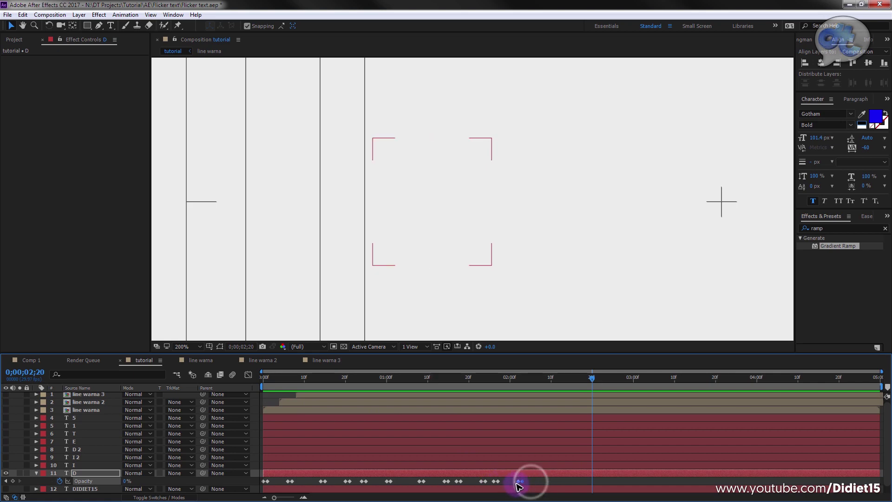
drag(532, 483, 517, 482)
drag(479, 381, 476, 382)
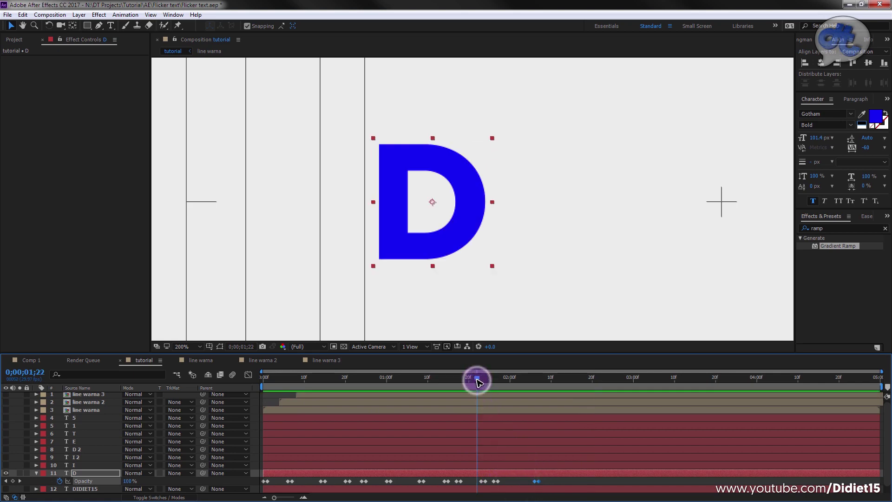
key(space)
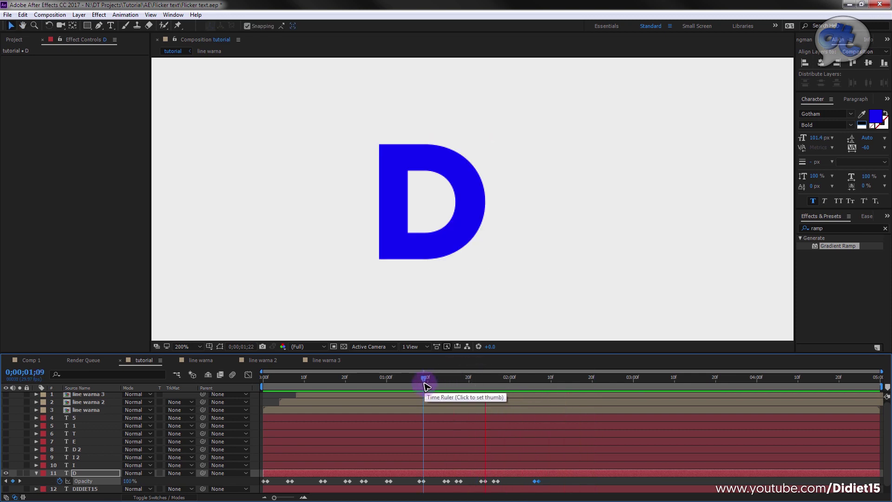
drag(451, 385, 504, 390)
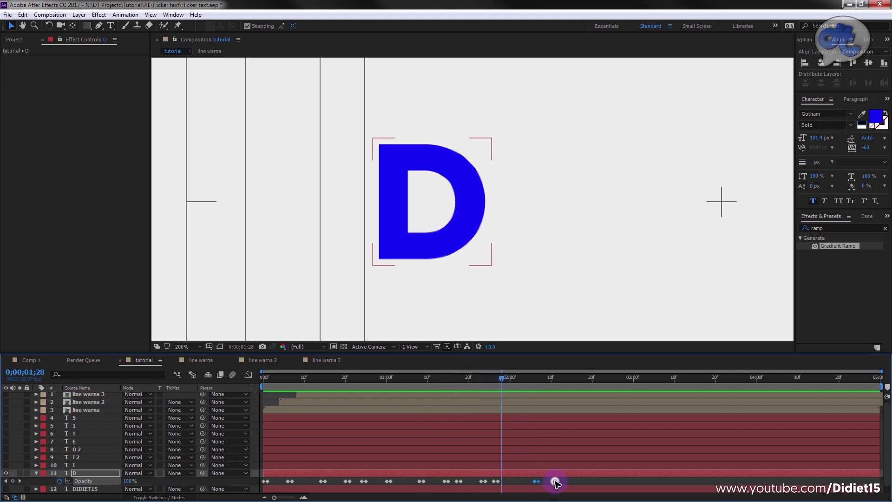
drag(555, 483, 525, 486)
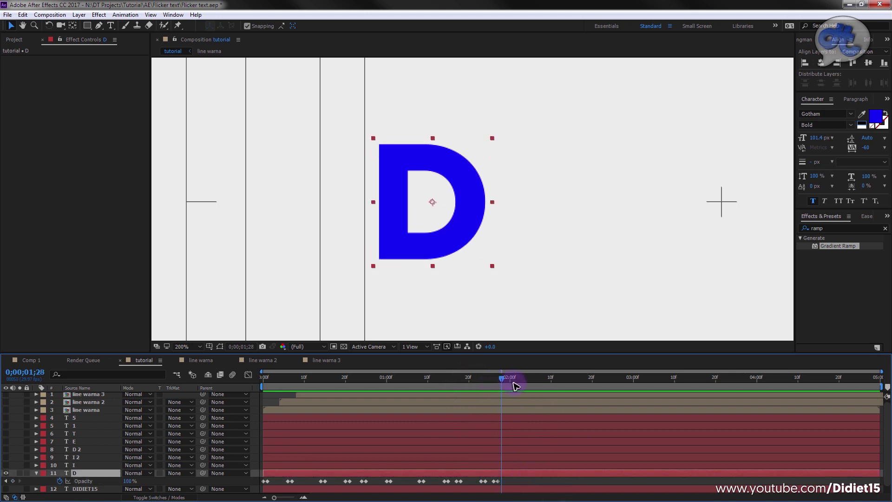
drag(525, 382, 440, 385)
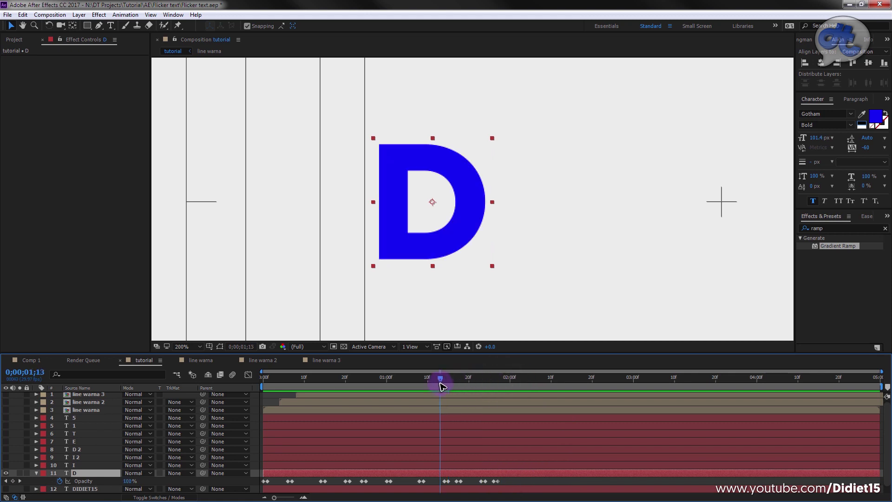
click(495, 481)
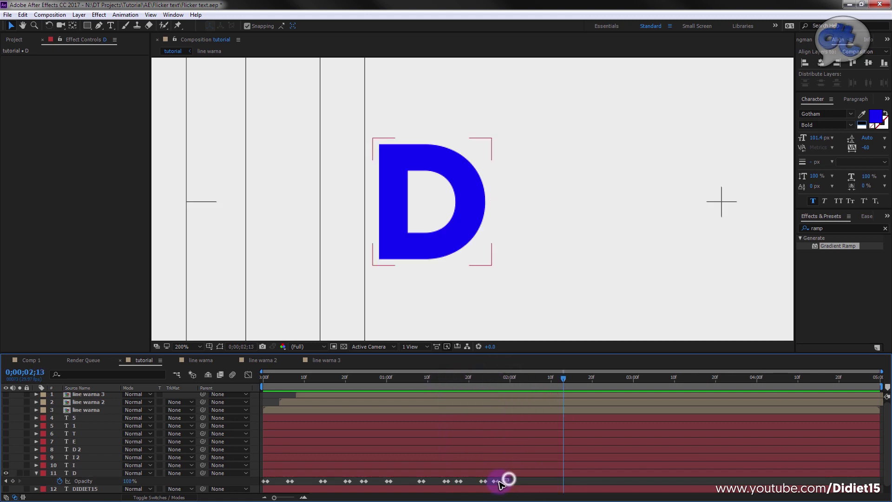
drag(495, 483, 514, 483)
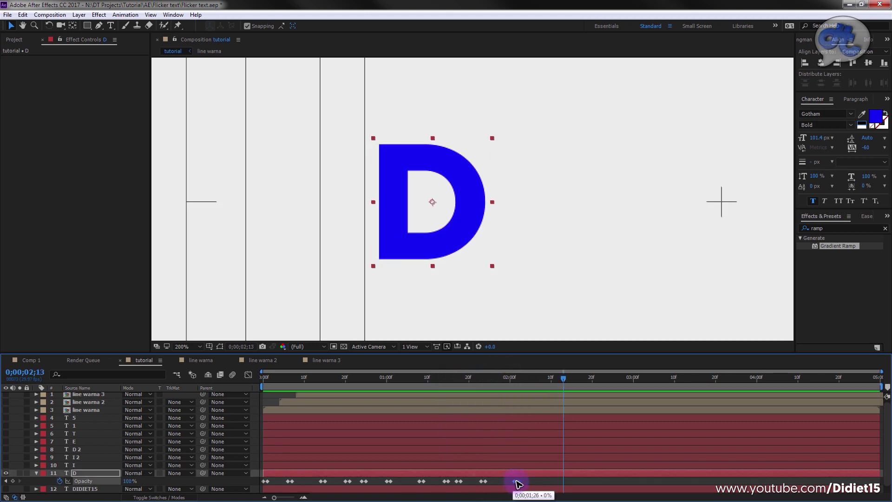
click(469, 381)
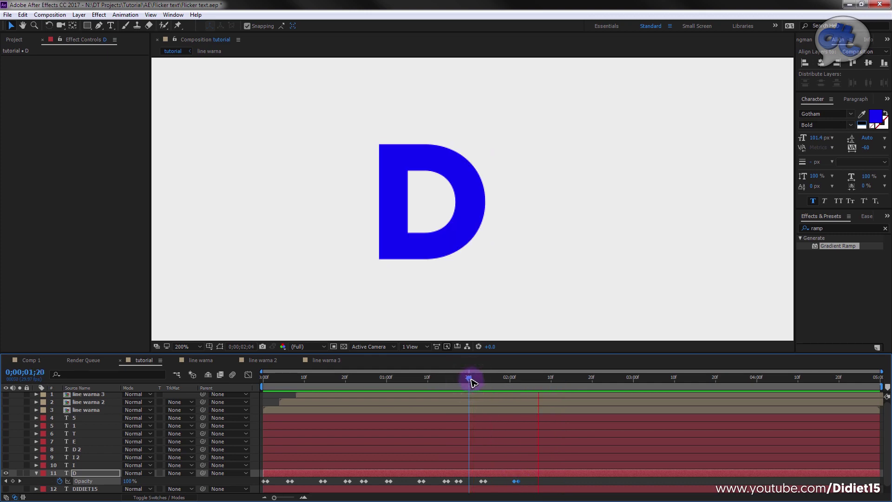
drag(453, 382, 427, 381)
key(space)
drag(415, 382, 269, 385)
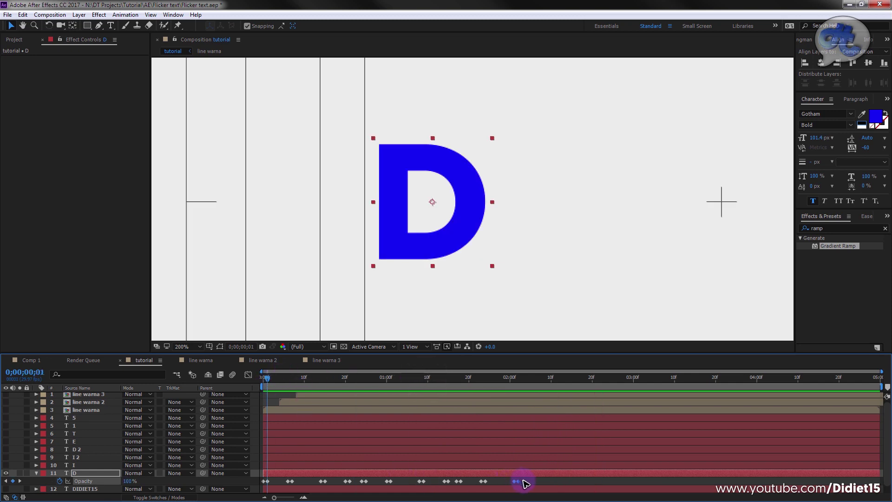
Copy all of D's opacity keyframes and select letter layers 4 through 10
drag(524, 483, 260, 477)
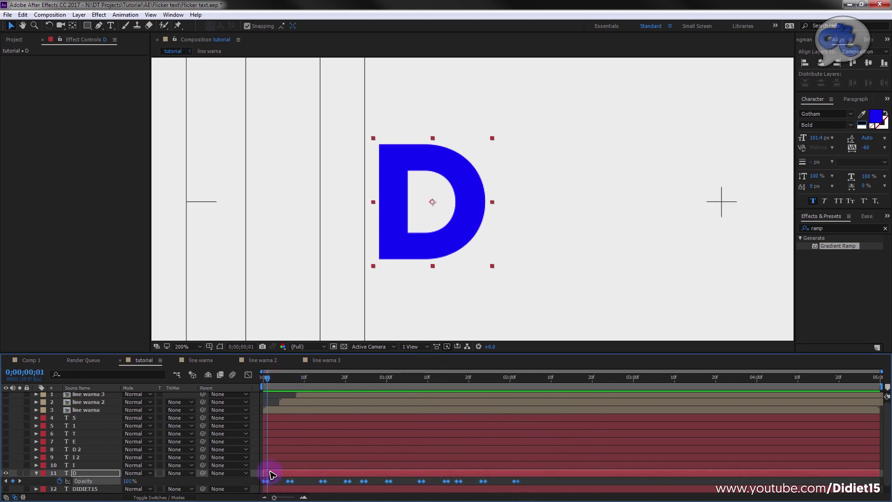
key(ctrl+c)
click(291, 465)
shift+click(286, 419)
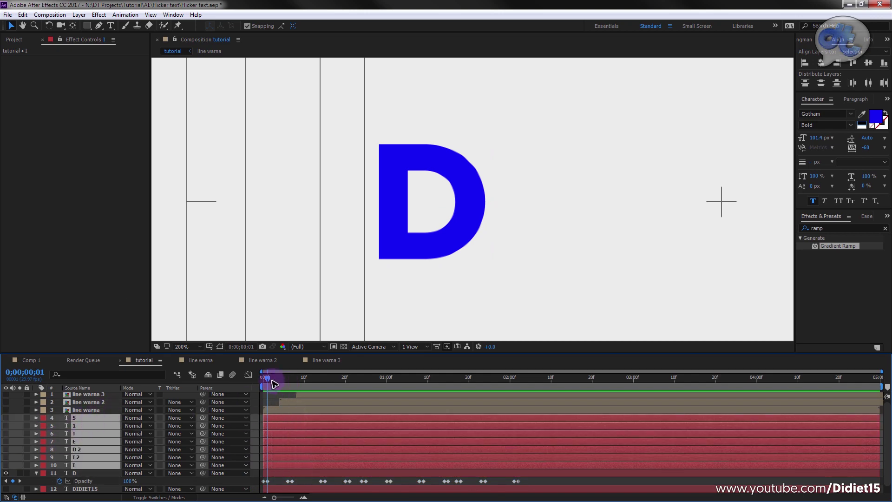
click(264, 380)
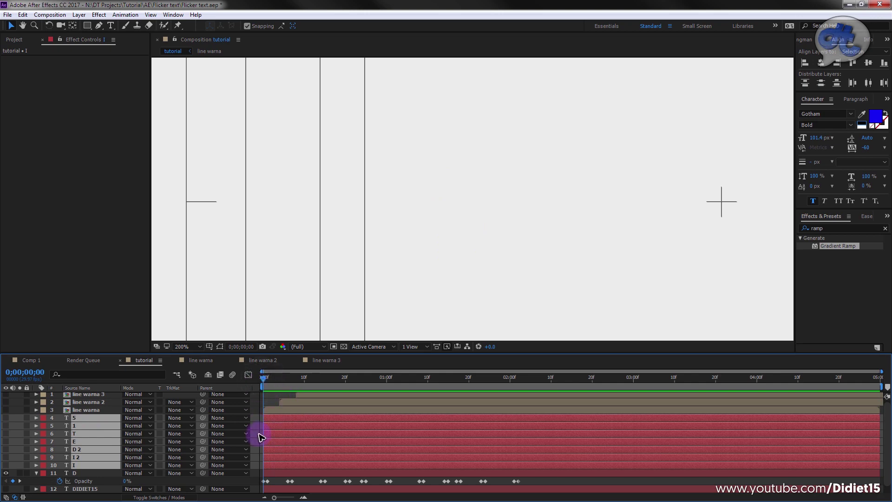
Paste D's flicker onto layers 4–10, make them visible again, and preview from frame 0
key(ctrl+v)
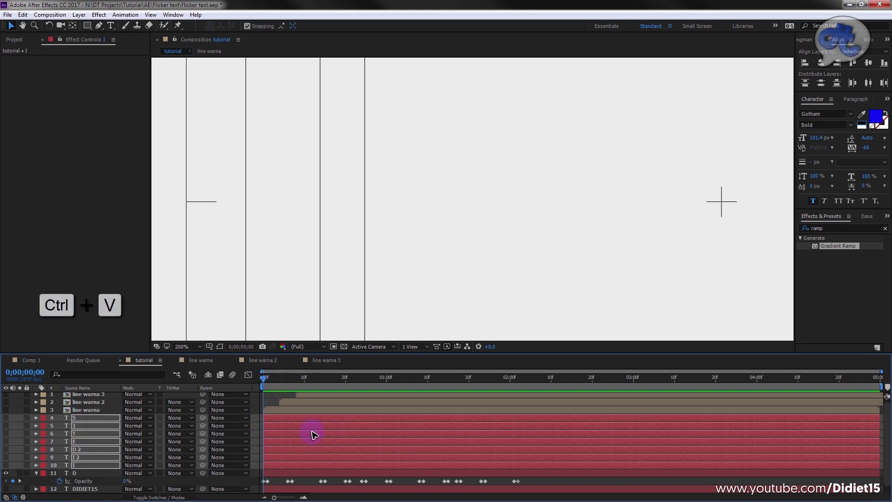
key(u)
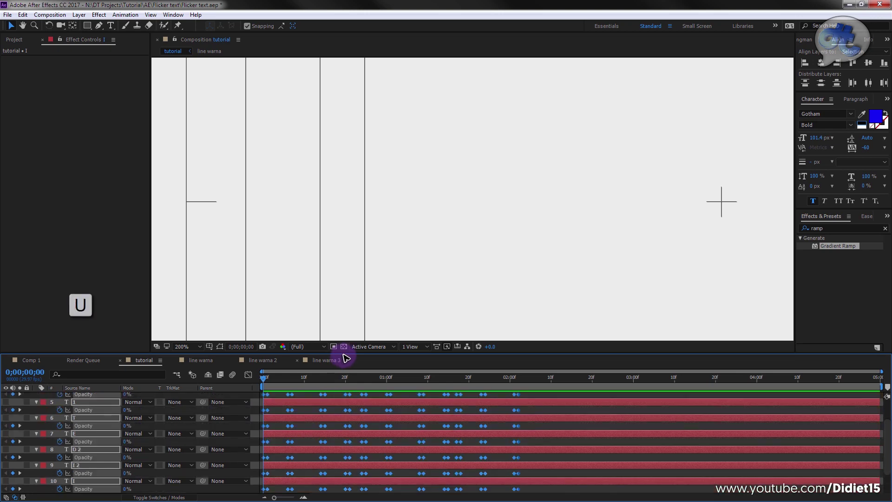
drag(348, 349, 348, 285)
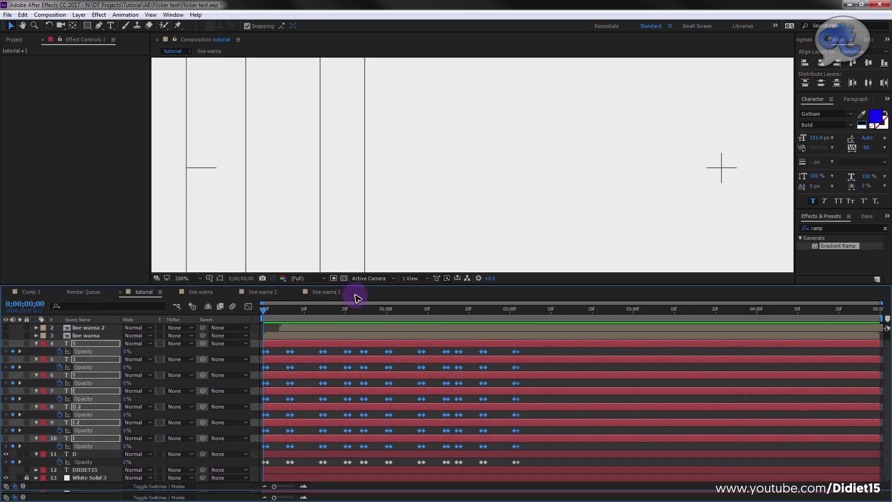
scroll(447, 204, down, 2)
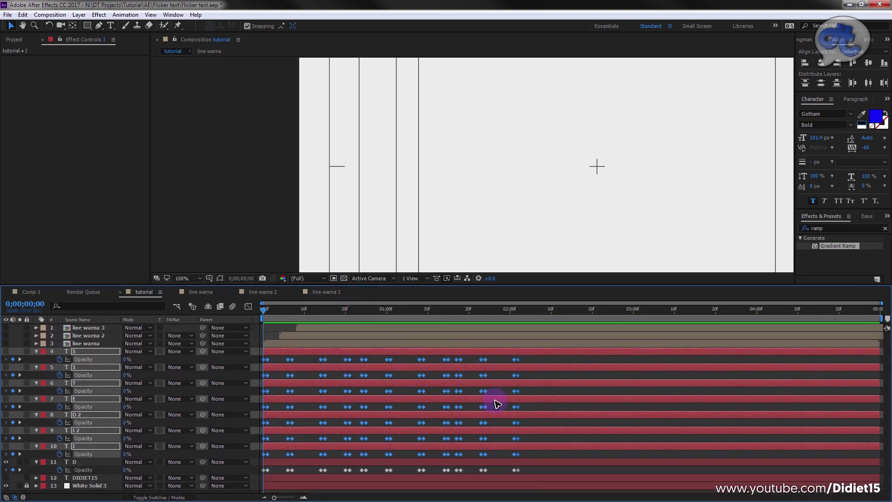
drag(523, 214, 400, 212)
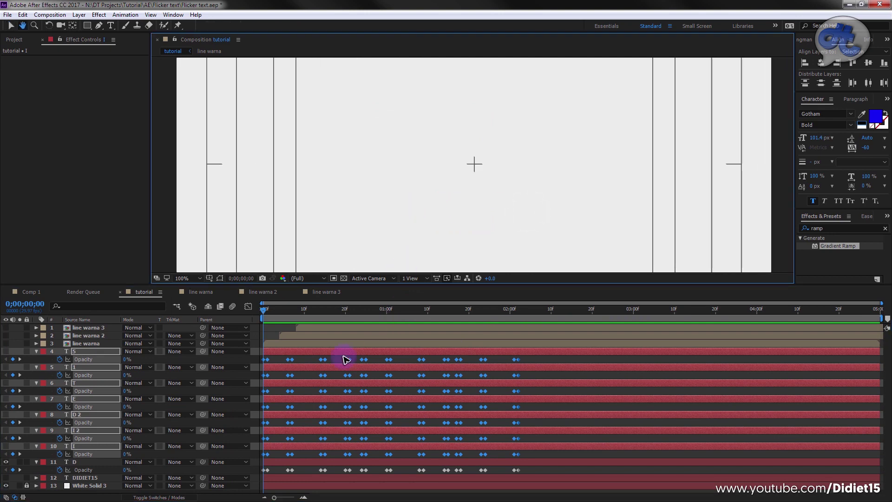
drag(274, 310, 262, 313)
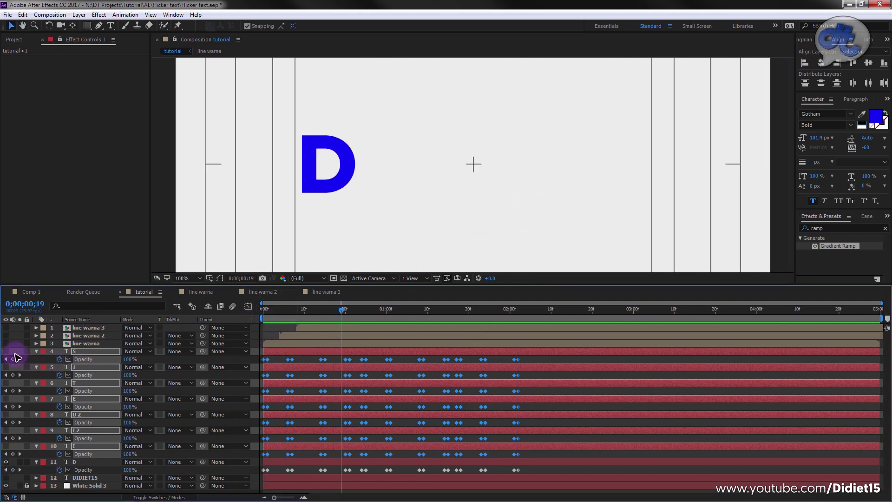
drag(6, 351, 6, 446)
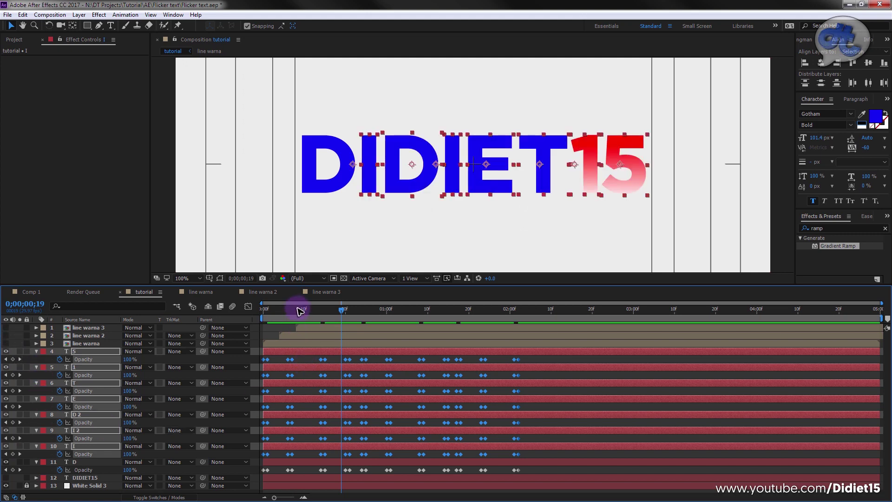
drag(299, 310, 268, 328)
key(space)
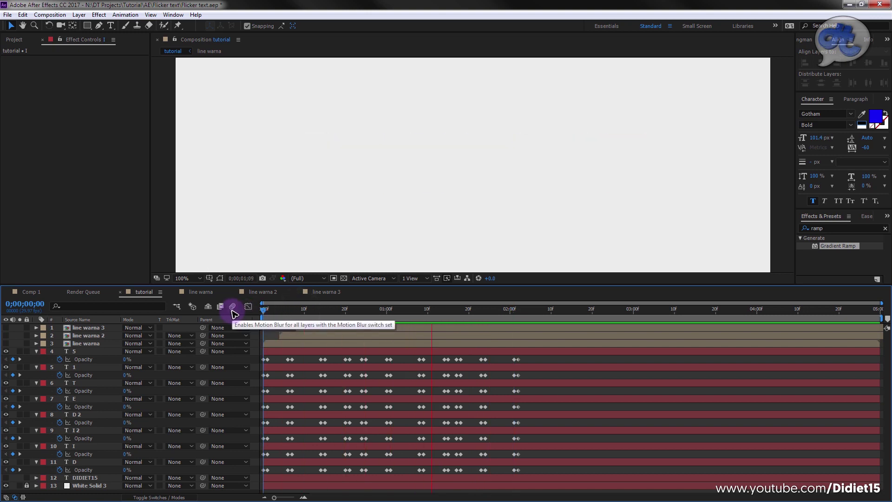
Offset the I and 12, D 2 and E, and 1 and 5 layers progressively later
click(232, 307)
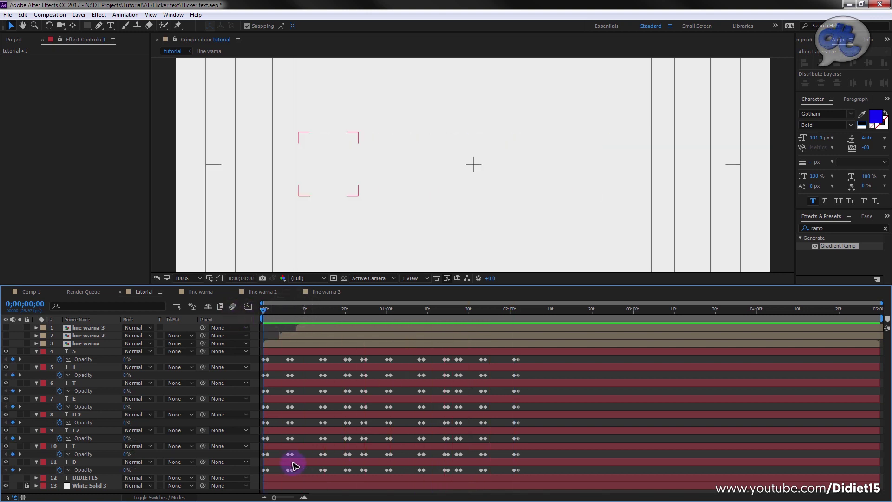
mouse_move(302, 447)
mouse_down()
mouse_move(349, 434)
mouse_move(338, 447)
mouse_up()
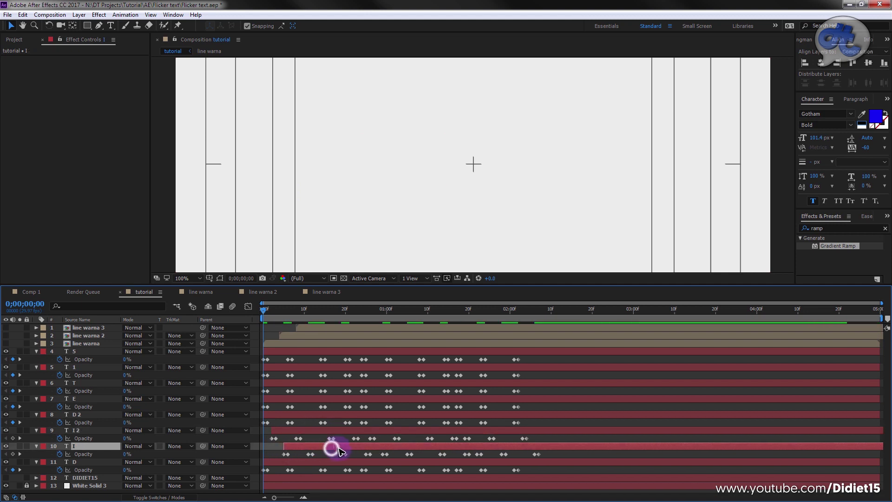
mouse_move(342, 414)
mouse_down()
mouse_move(395, 415)
mouse_move(390, 399)
mouse_move(404, 399)
mouse_move(390, 384)
mouse_move(508, 353)
mouse_move(485, 368)
mouse_up()
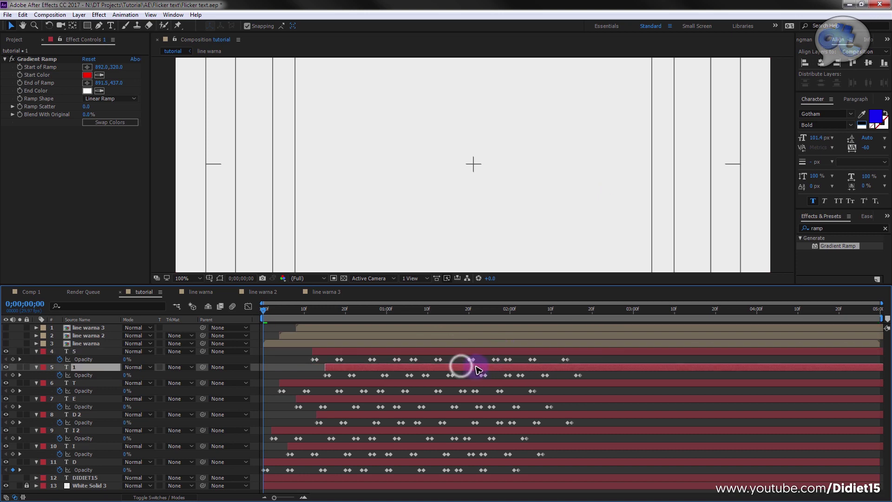
mouse_move(439, 351)
mouse_down()
mouse_move(452, 353)
mouse_move(441, 367)
mouse_up()
drag(364, 321, 263, 308)
drag(289, 364, 294, 366)
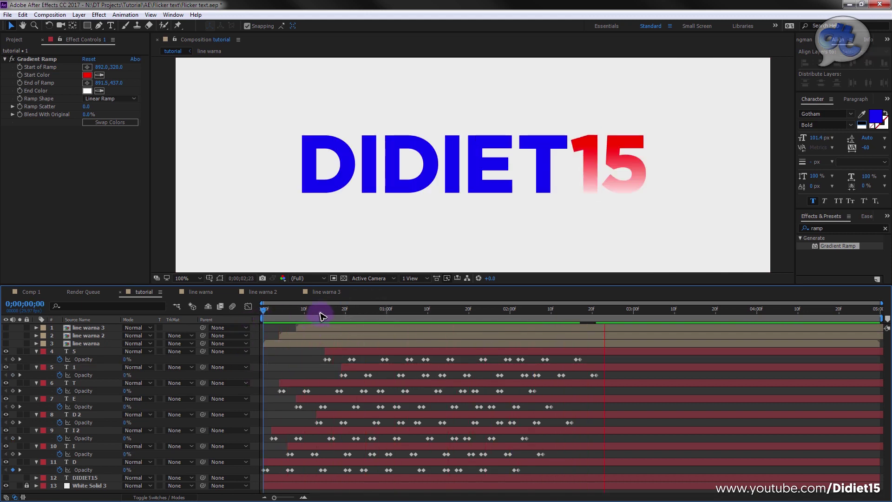
key(space)
key(space)
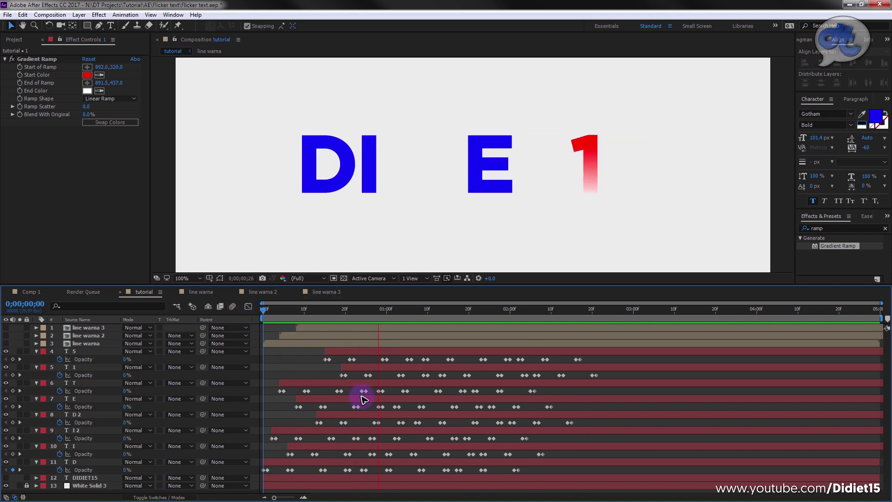
Nudge the D 2 layer slightly earlier and preview the staggered flicker from the start
click(341, 416)
drag(341, 417, 319, 402)
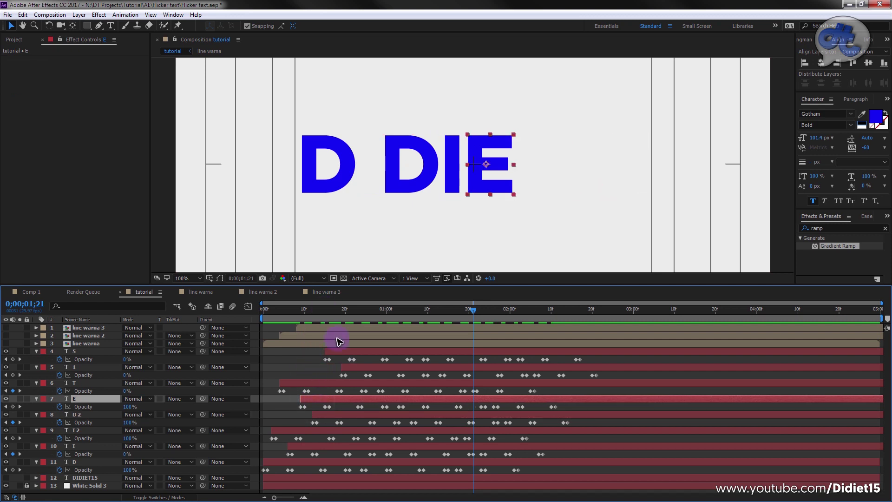
key(Home)
click(284, 369)
key(space)
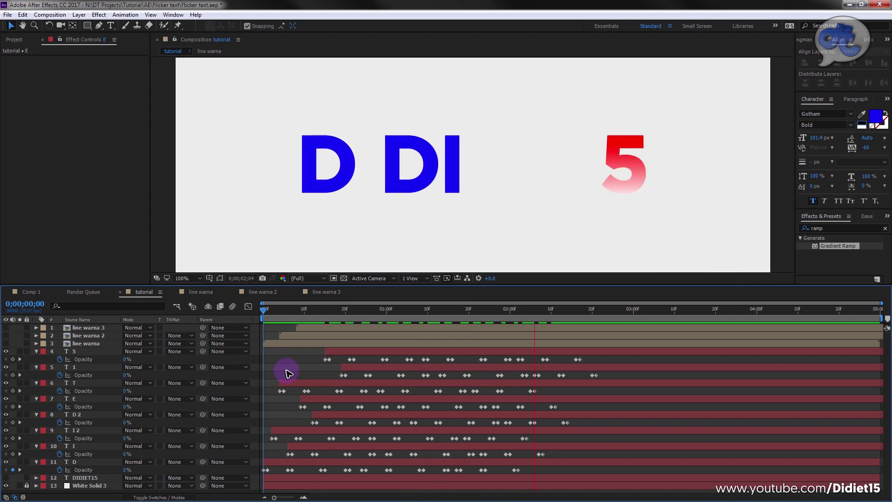
key(space)
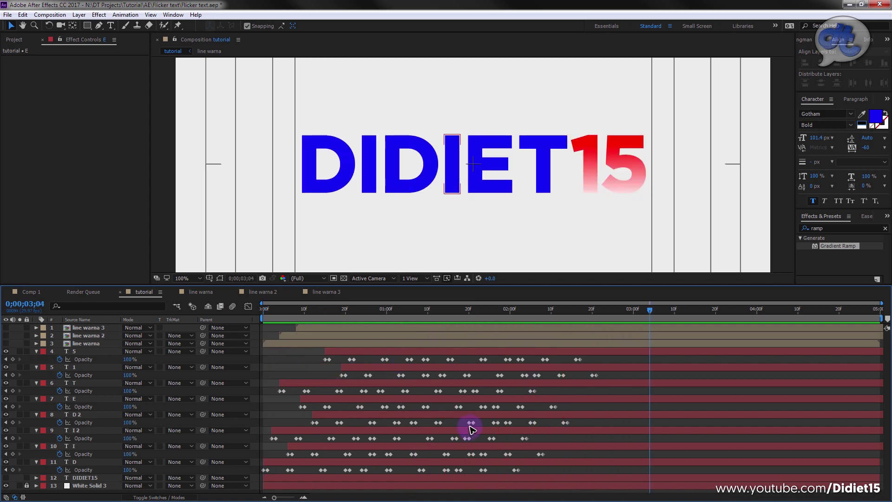
drag(405, 310, 235, 316)
key(space)
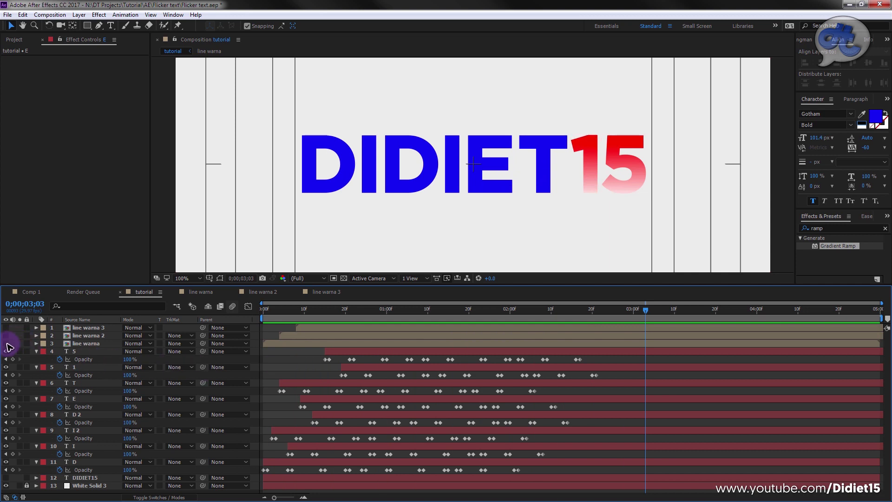
click(362, 351)
drag(350, 310, 243, 305)
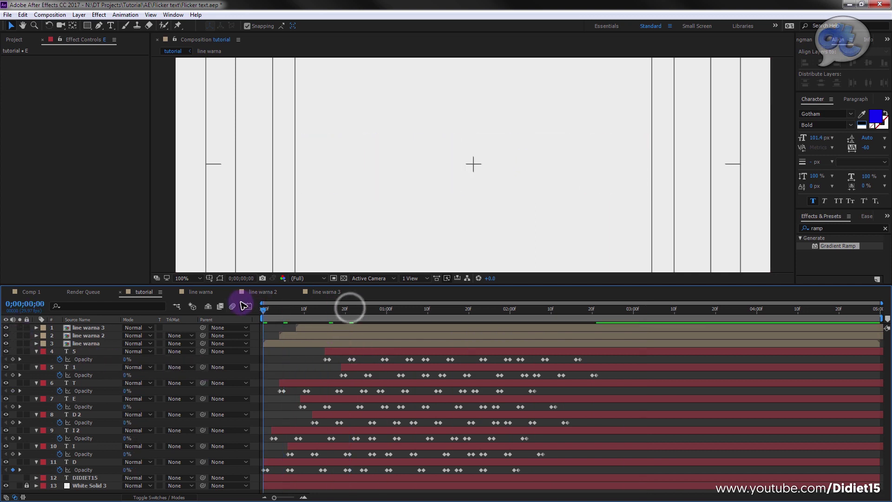
Delay all the letter layers to begin around 1;03 and preview the animation
click(344, 353)
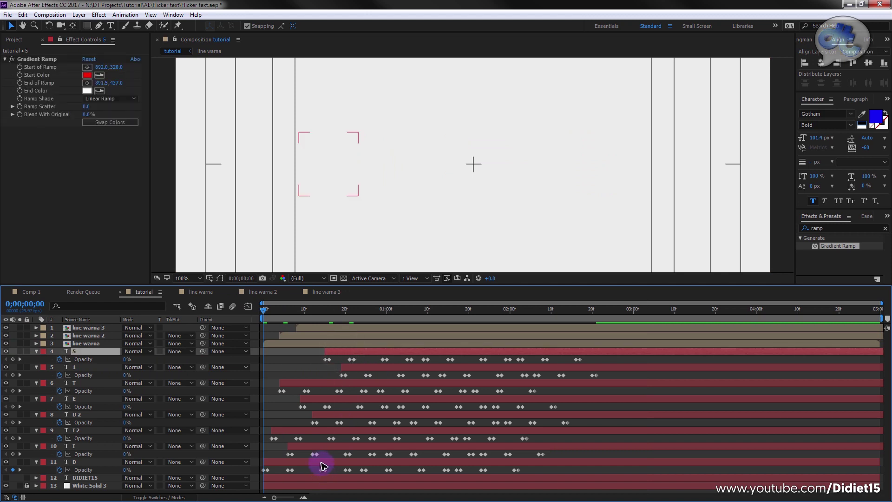
shift+click(312, 463)
drag(306, 465, 499, 465)
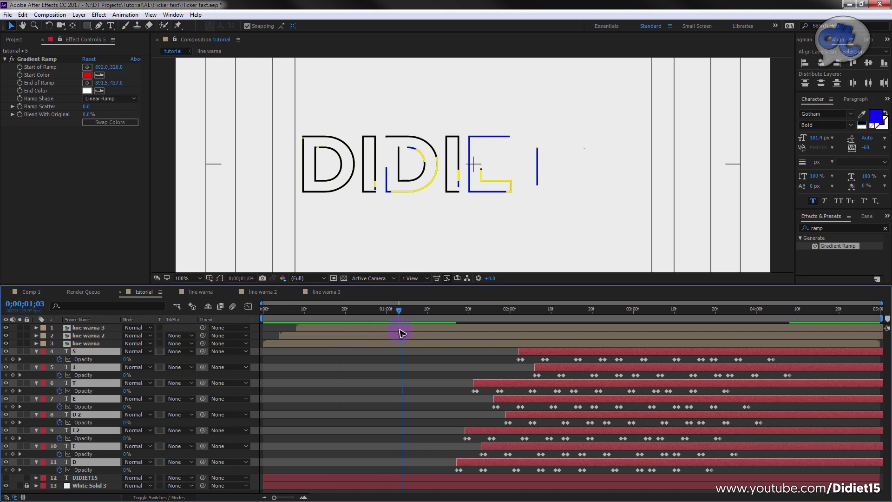
drag(451, 462, 414, 462)
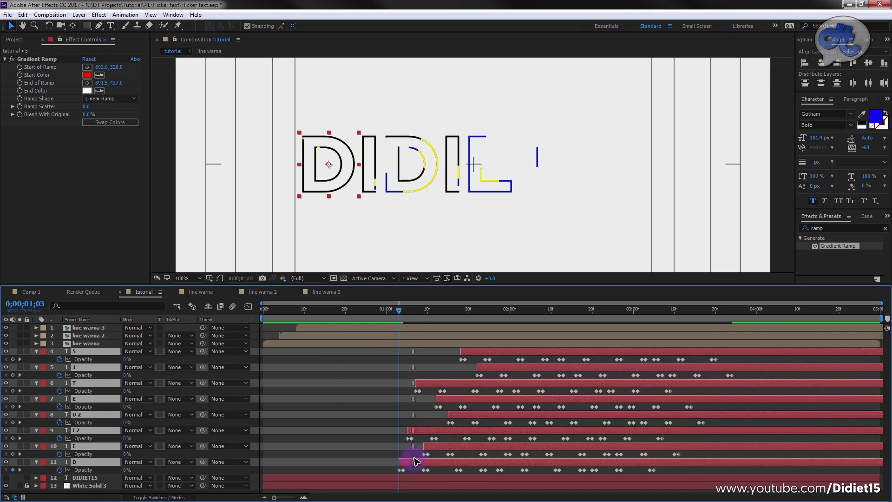
click(365, 413)
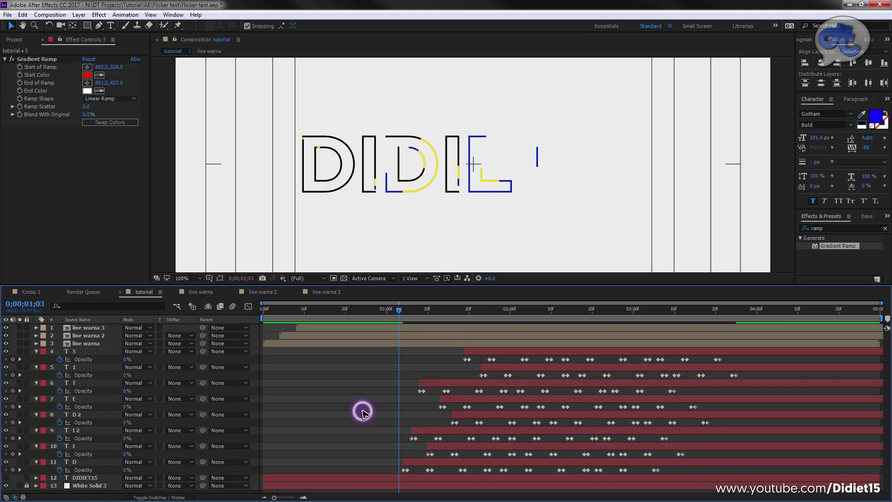
key(space)
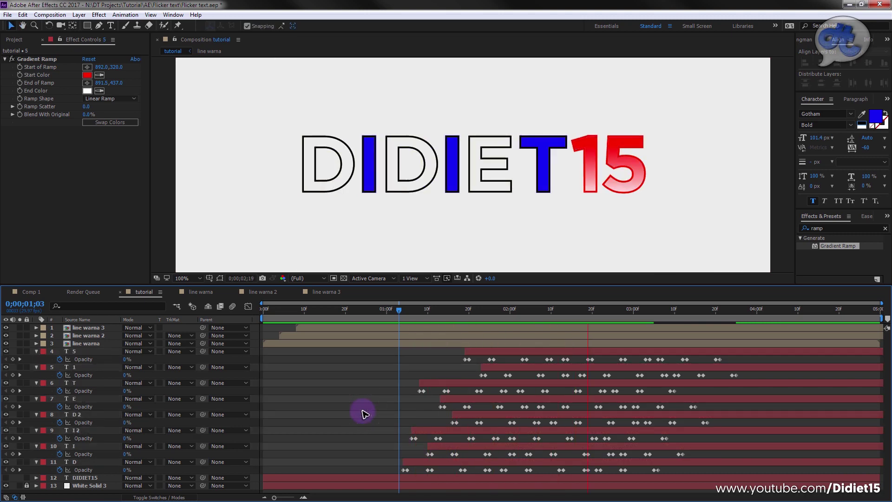
click(420, 310)
key(space)
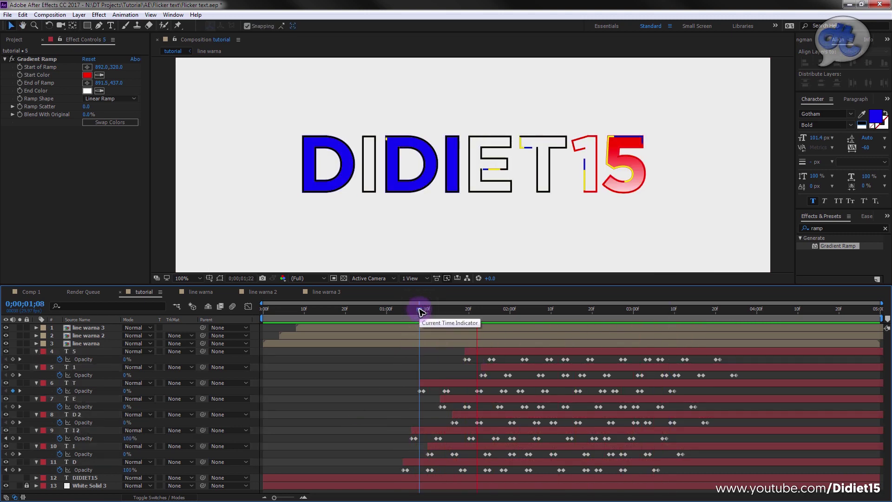
Push the letter layers a little later still and preview again
click(494, 352)
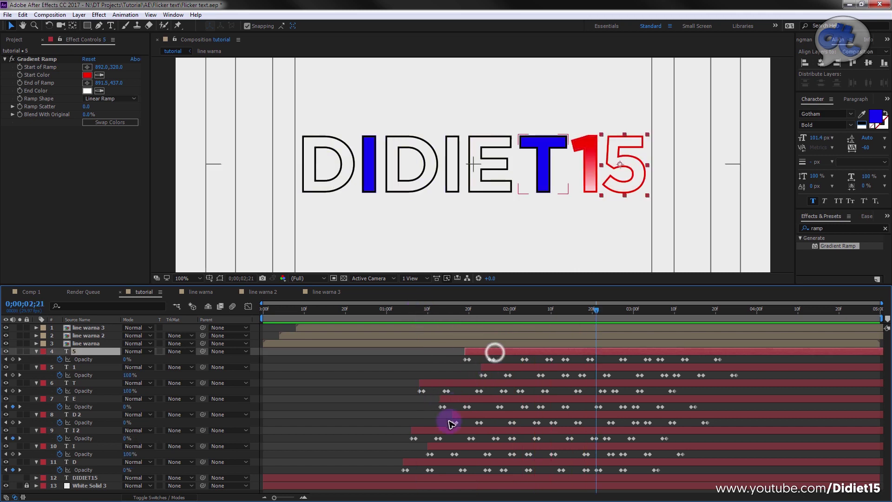
shift+click(434, 462)
drag(432, 461, 481, 459)
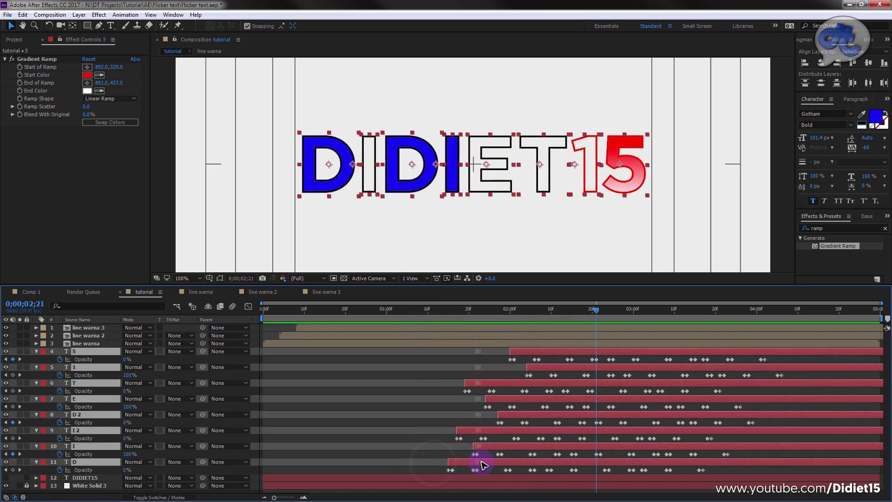
click(435, 381)
key(space)
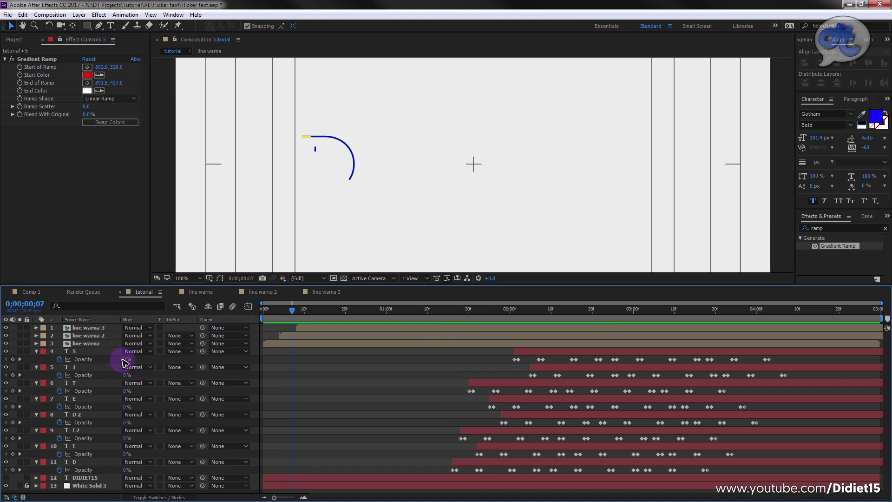
Collapse the Opacity properties, set viewer magnification to Fit, and hide the title/action safe guides
key(u)
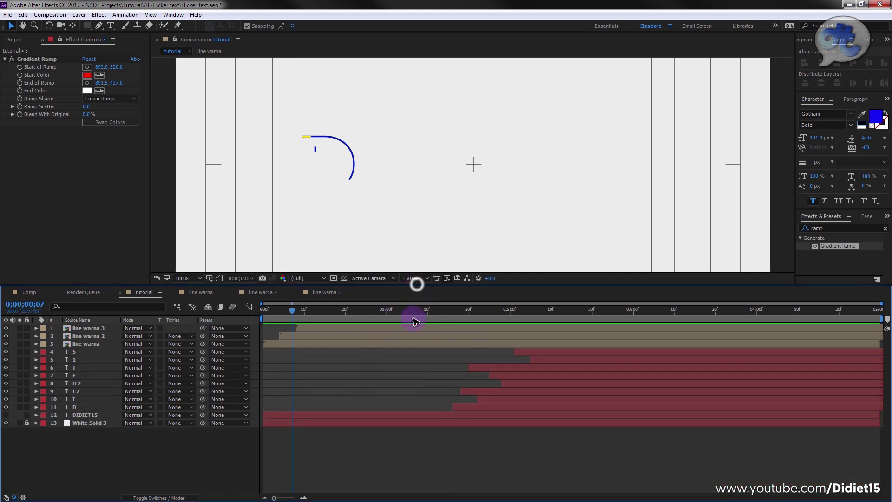
drag(416, 284, 399, 371)
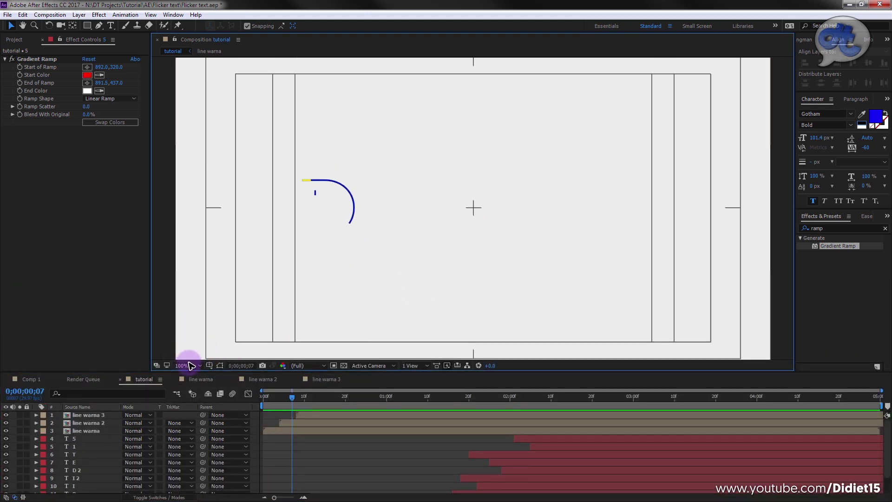
click(191, 365)
click(203, 199)
click(209, 365)
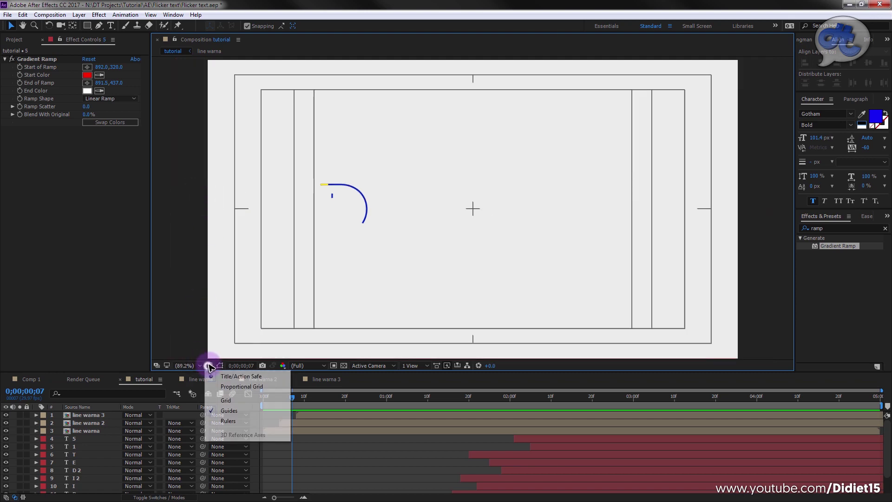
click(217, 375)
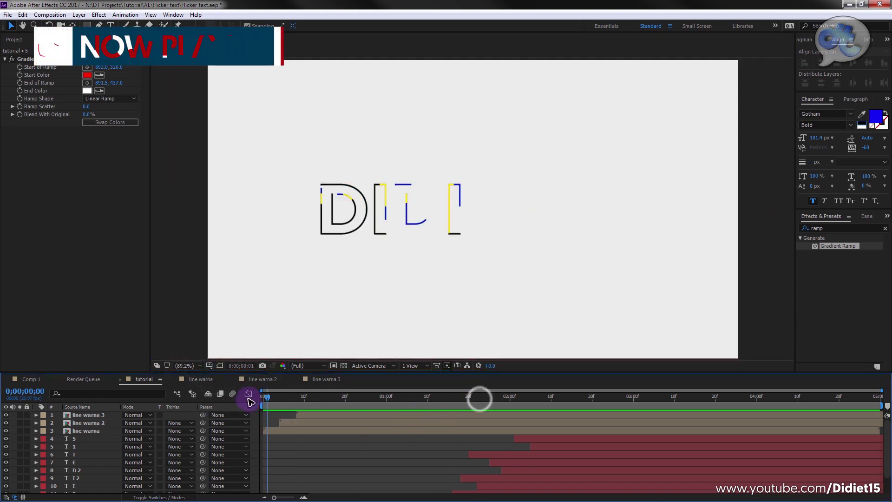